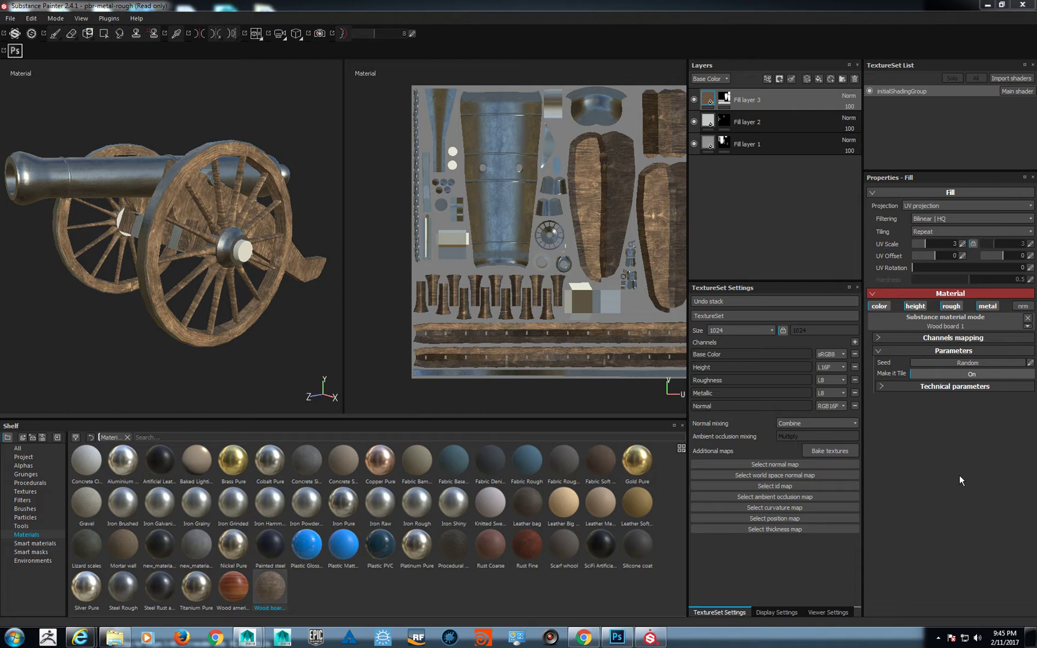
Step: Replace the wood board material on Fill layer 3 with Wood american cherry for the cannon's wooden parts
left_click(779, 149)
left_click(781, 103)
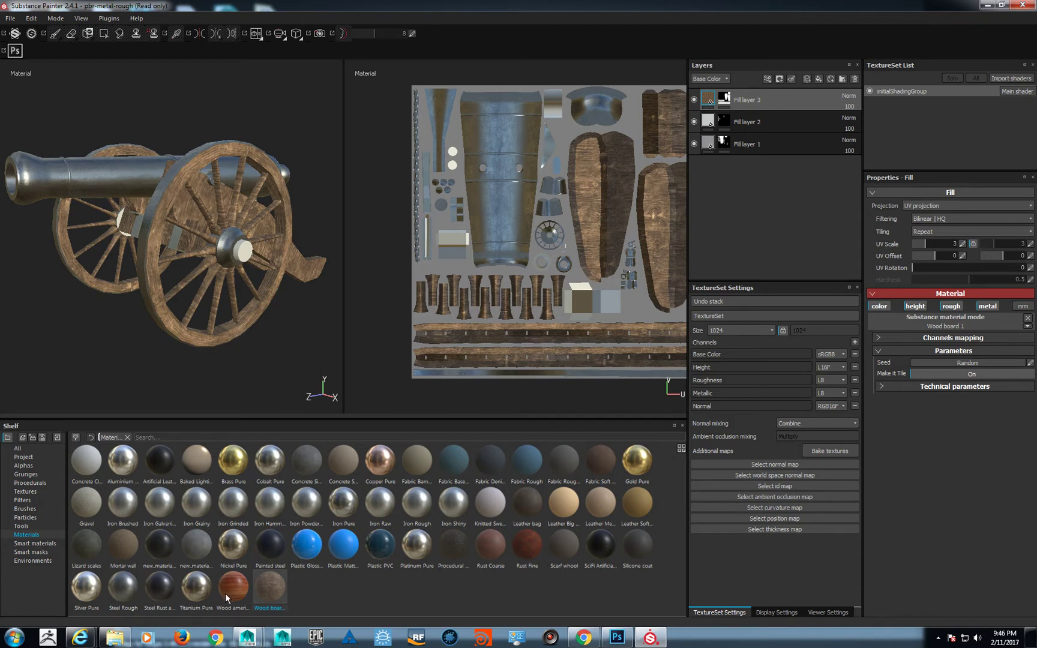
left_click_drag(225, 592, 233, 256)
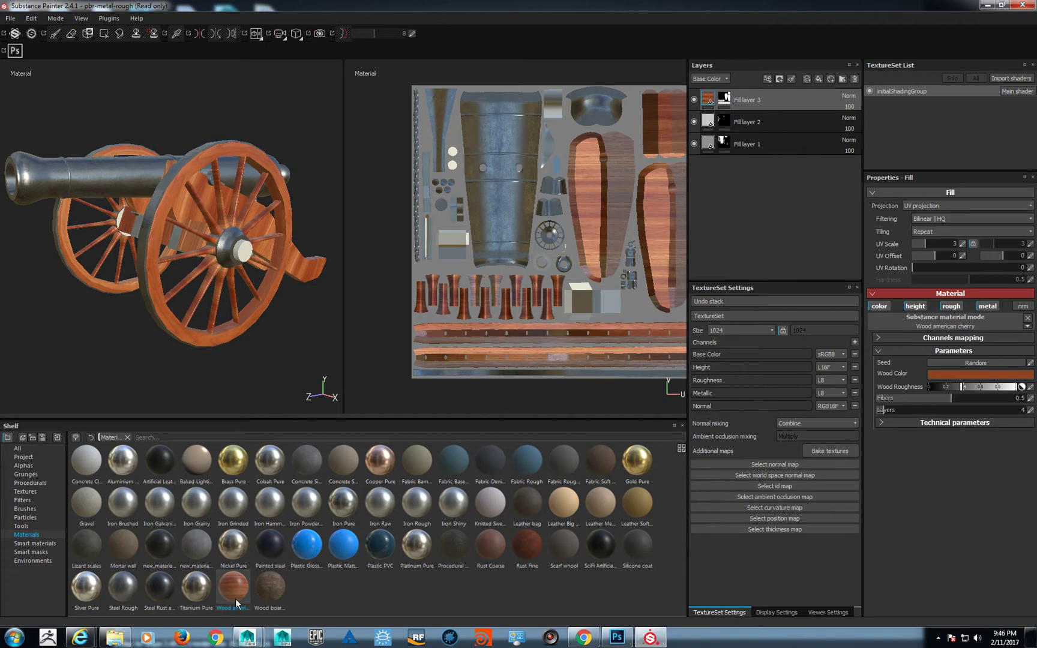
mouse_move(235, 599)
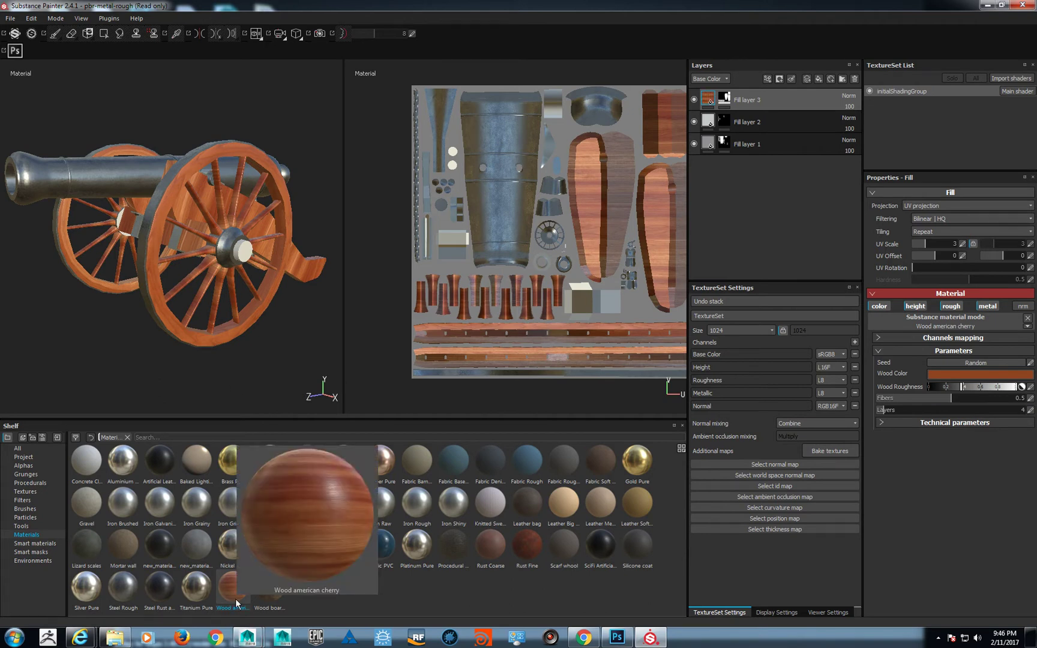
left_click_drag(180, 258, 222, 268, "alt")
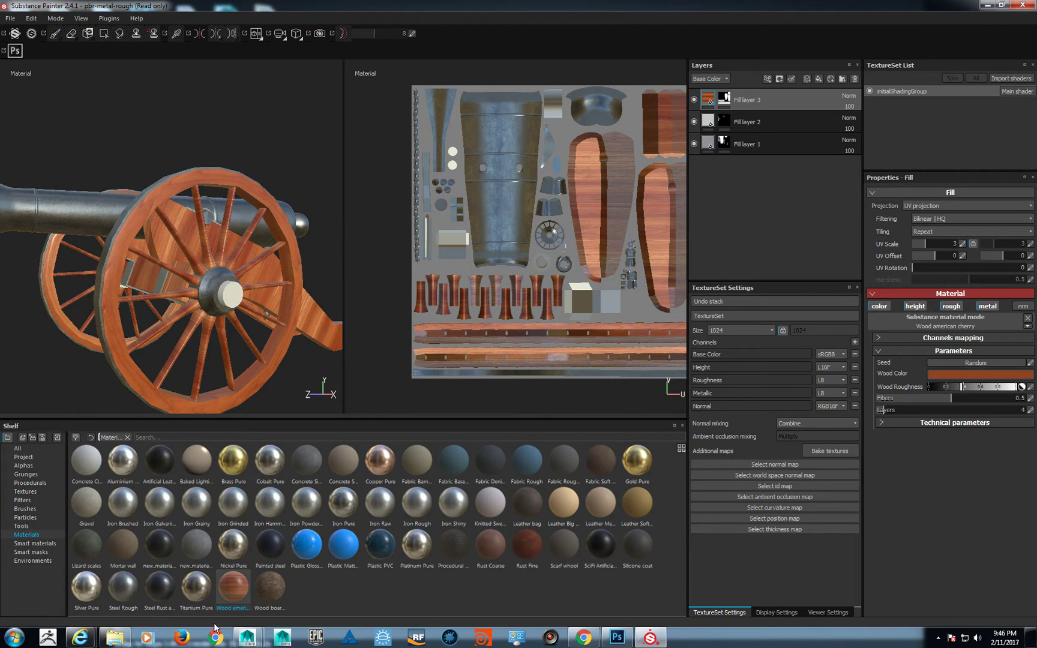
Step: Compare the cannon's wood with the civil war cannon reference photo in Internet Explorer, then return to Substance Painter
mouse_move(215, 634)
left_click(160, 594)
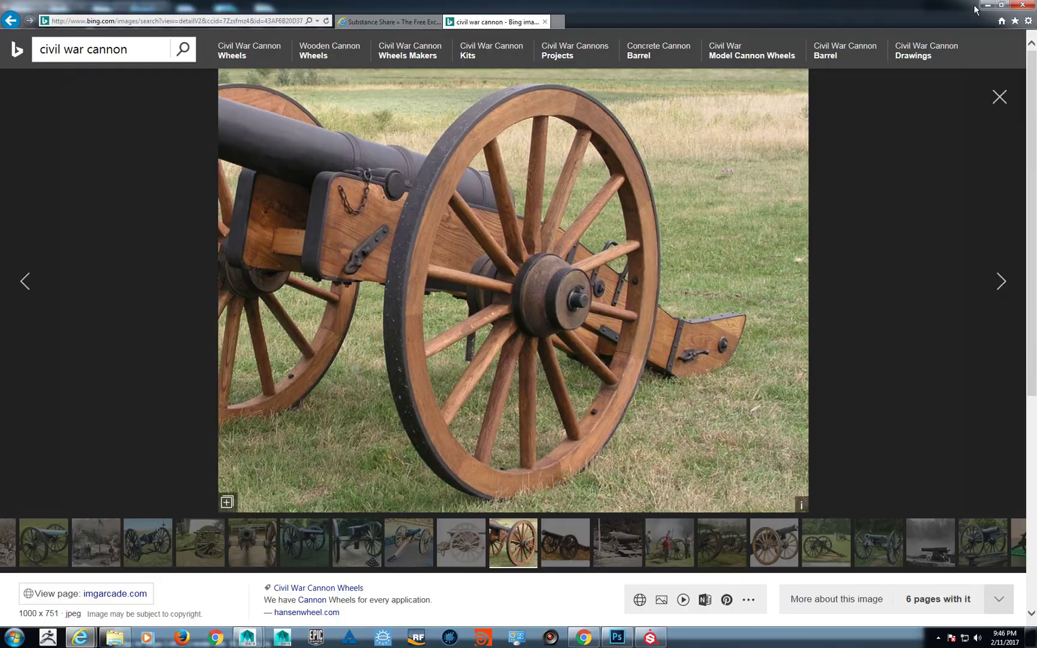
left_click(987, 4)
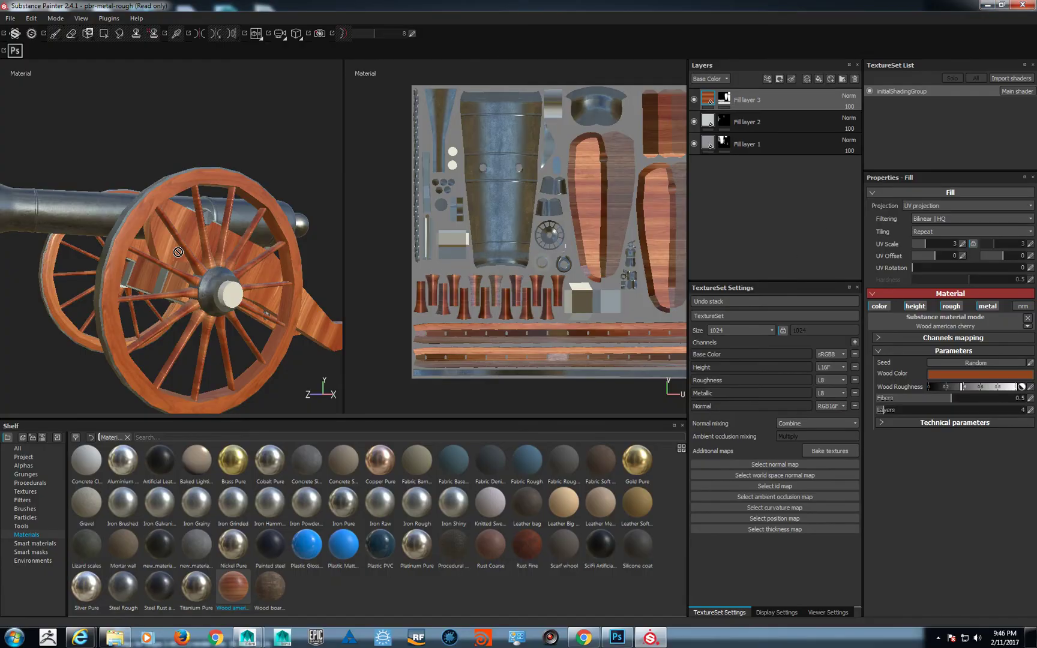
left_click_drag(217, 223, 187, 201, "alt")
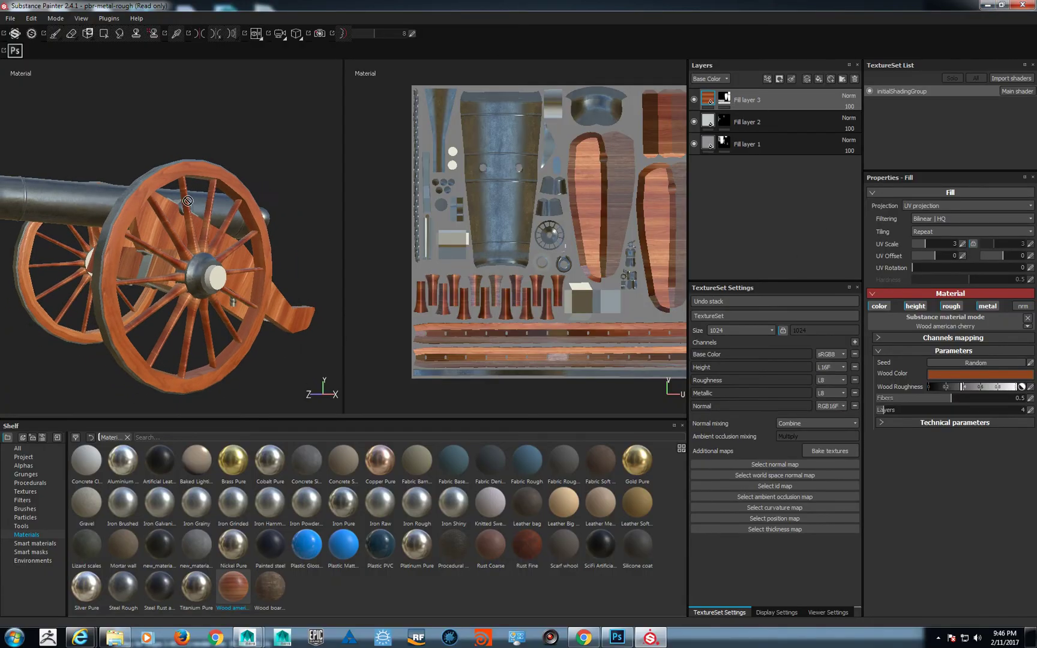
Step: Open the Substance Share website in the browser and browse its Materials category
left_click(17, 36)
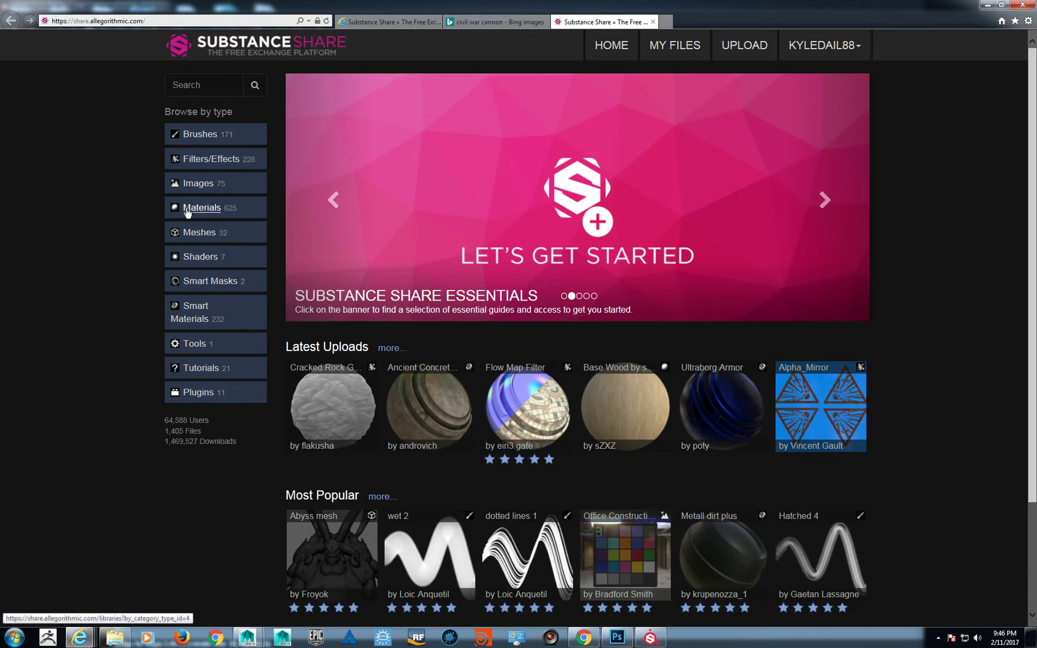
left_click(198, 207)
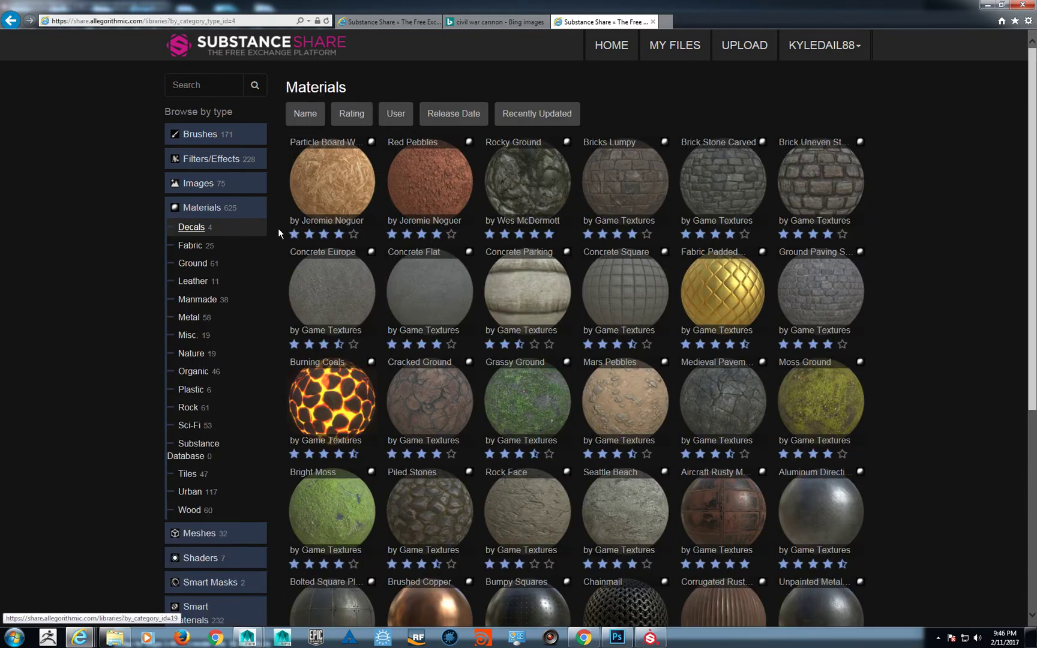
scroll(621, 243, "down", 3)
scroll(614, 240, "up", 3)
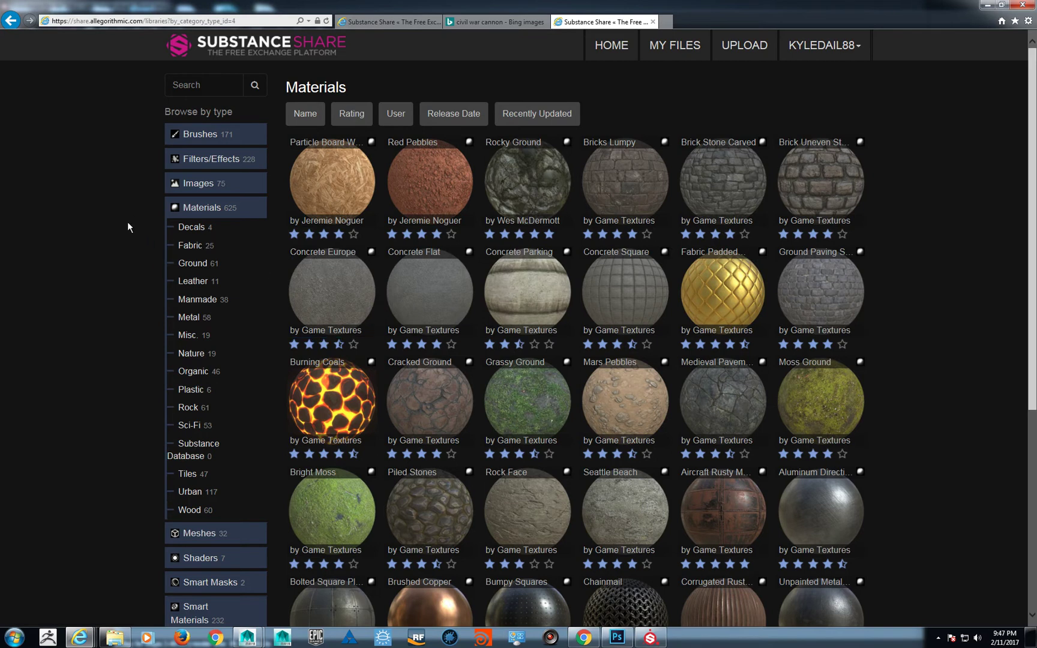
Step: Search Substance Share for "wood"
left_click(189, 89)
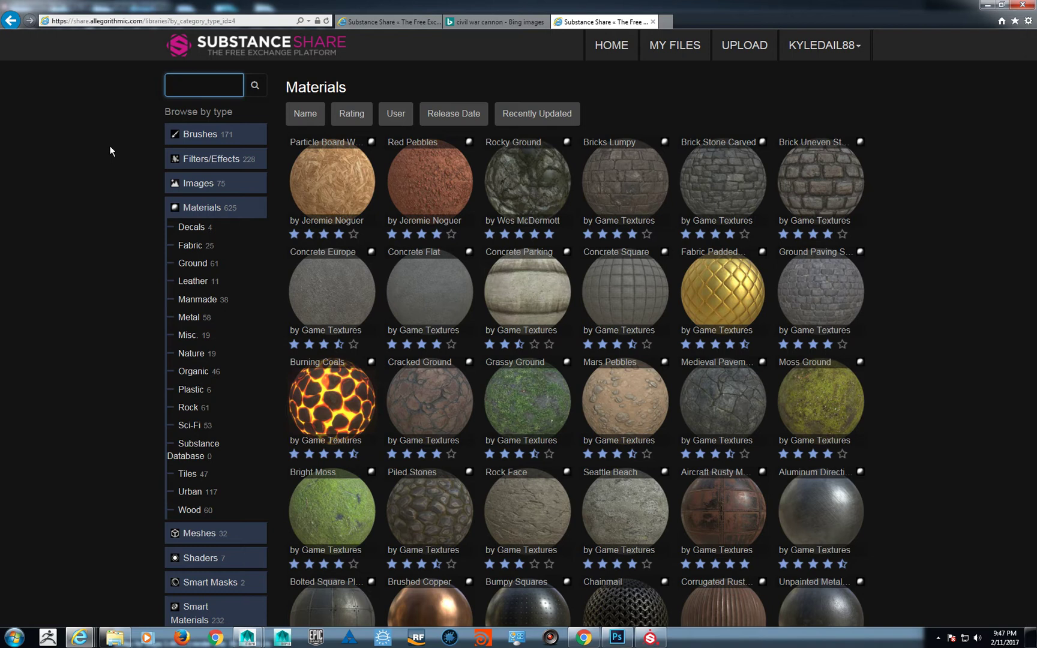
type("wood")
key("Return")
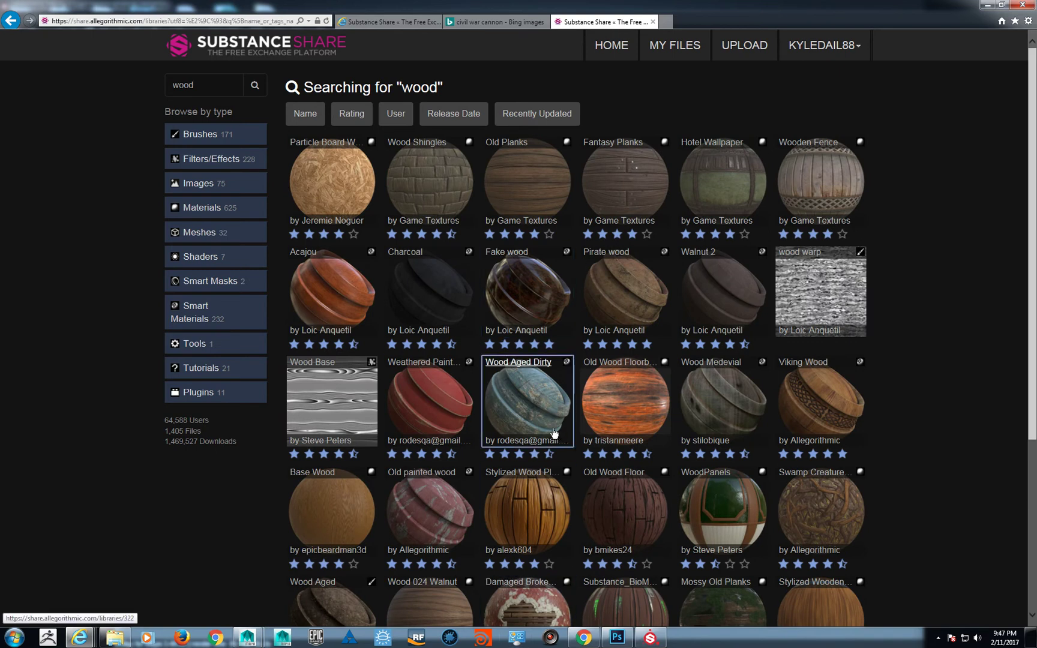
Step: Narrow the Materials category to its Wood subcategory and look through the offered materials
left_click(223, 211)
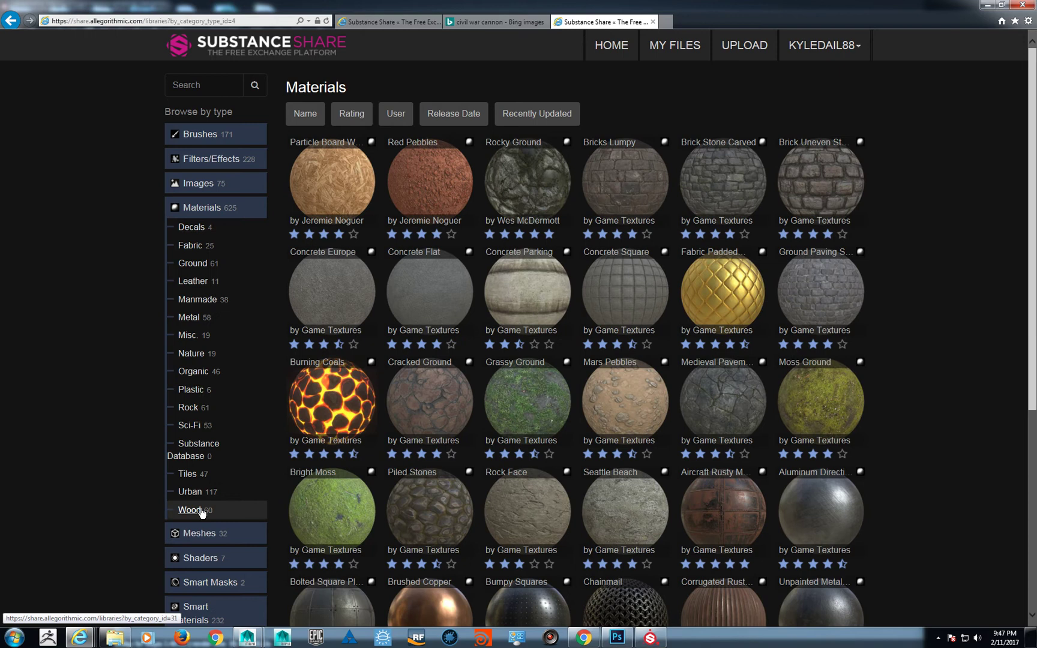
left_click(190, 511)
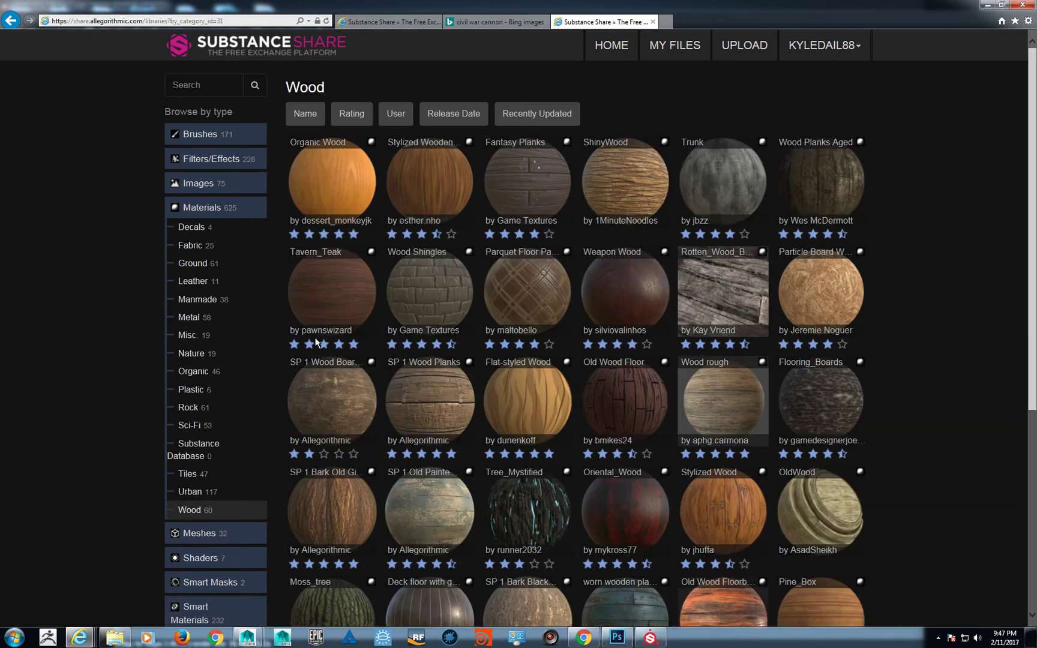
scroll(660, 282, "down", 4)
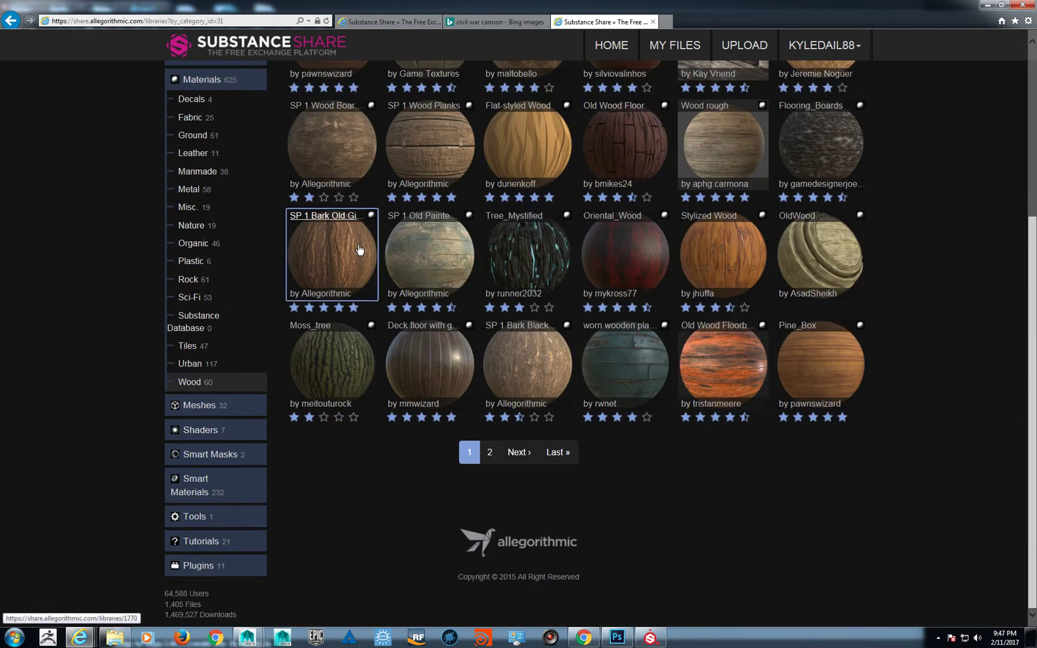
scroll(690, 282, "up", 2)
scroll(691, 283, "up", 3)
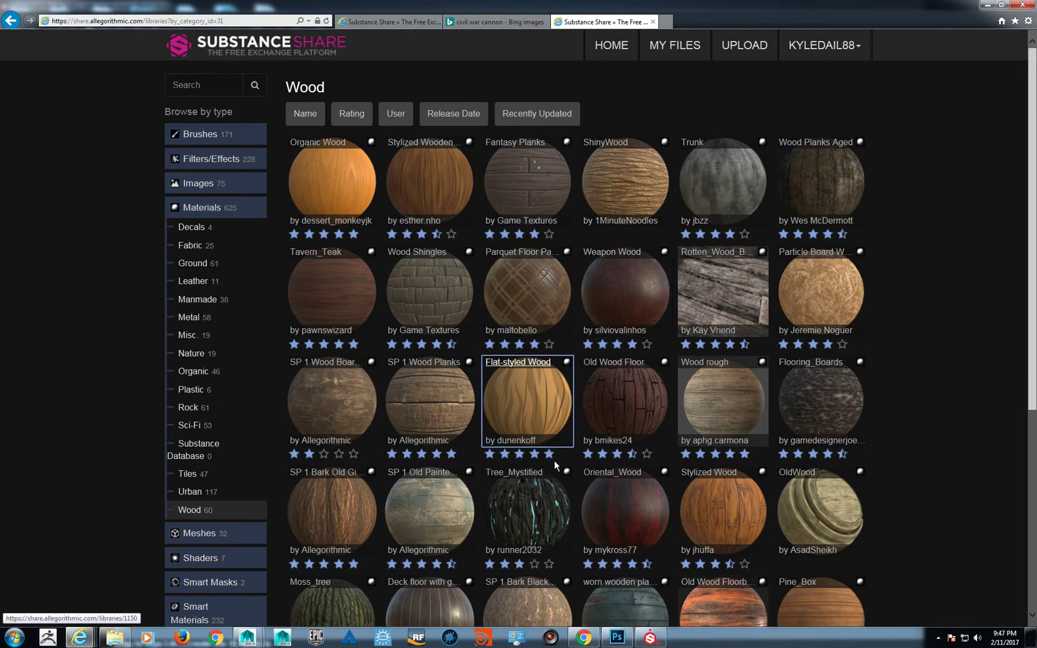
Step: Examine the Tree_Mystified material's preview images, including the one with its bark variants, and return to the Wood listing
left_click(543, 494)
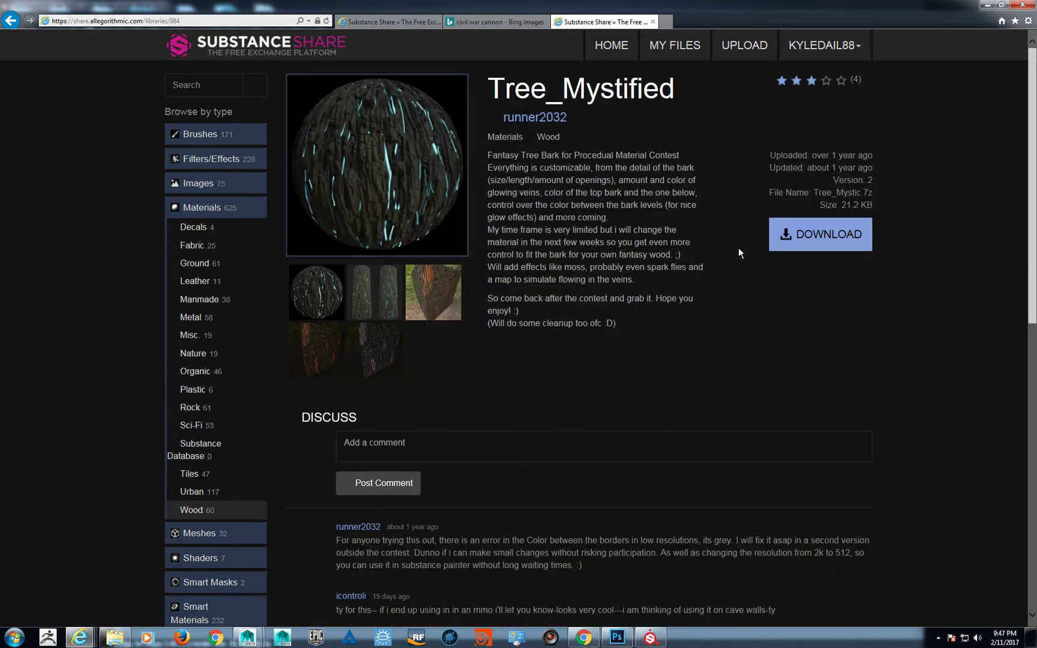
left_click(408, 205)
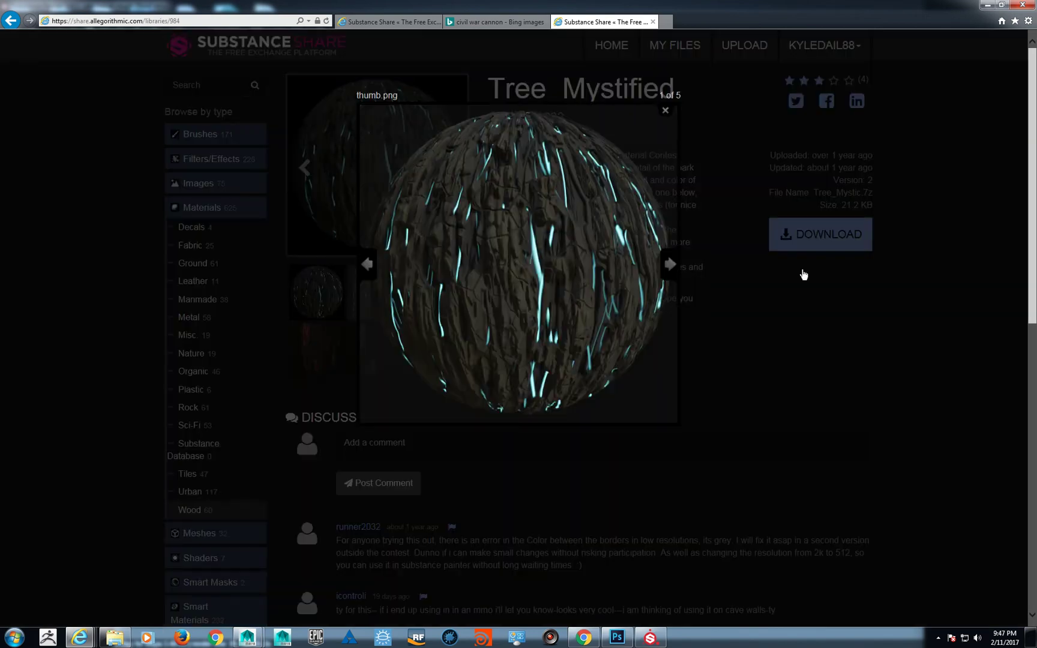
key("Right")
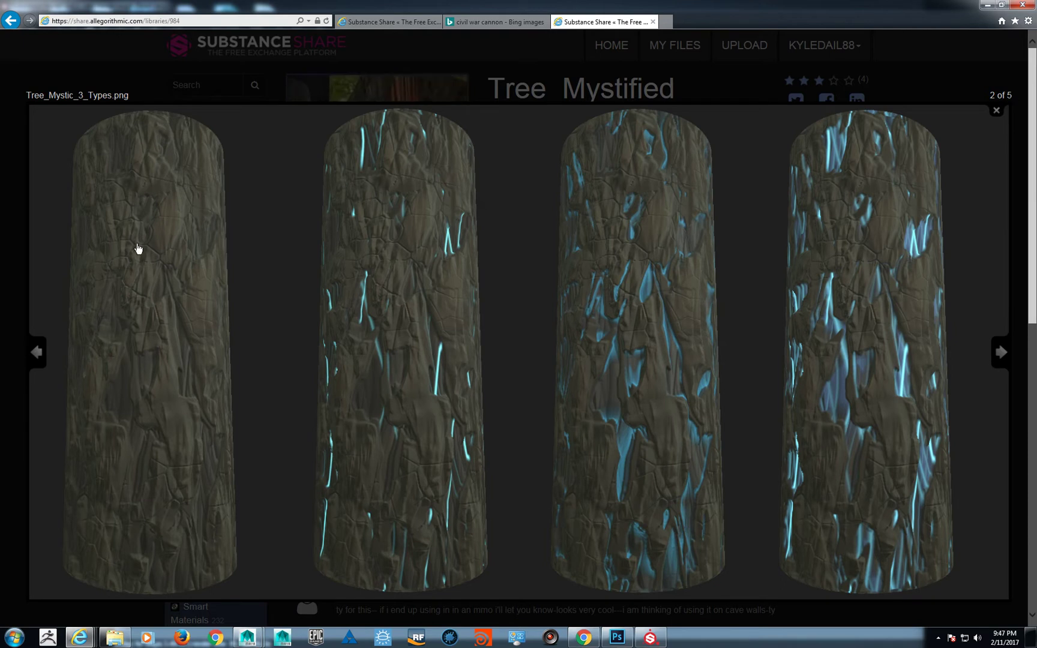
left_click(59, 49)
left_click(10, 20)
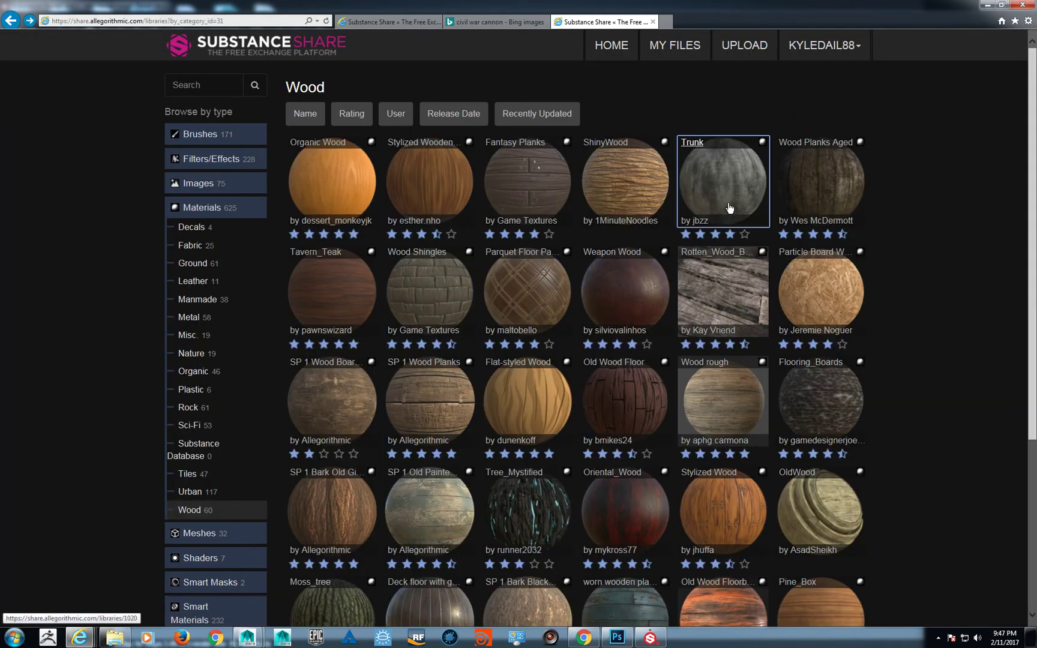
Step: Download the ShinyWood material and open ShinyWood.zip to reach its Shiny_Wood.sbsar file, dismissing the licence reminder
scroll(882, 417, "down", 3)
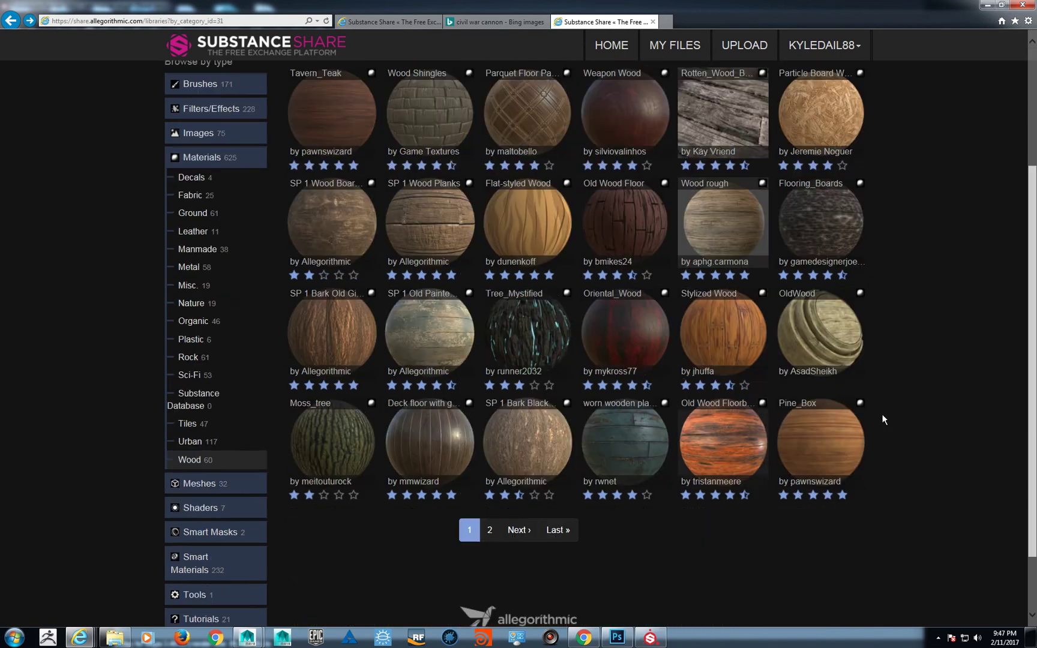
scroll(882, 419, "up", 3)
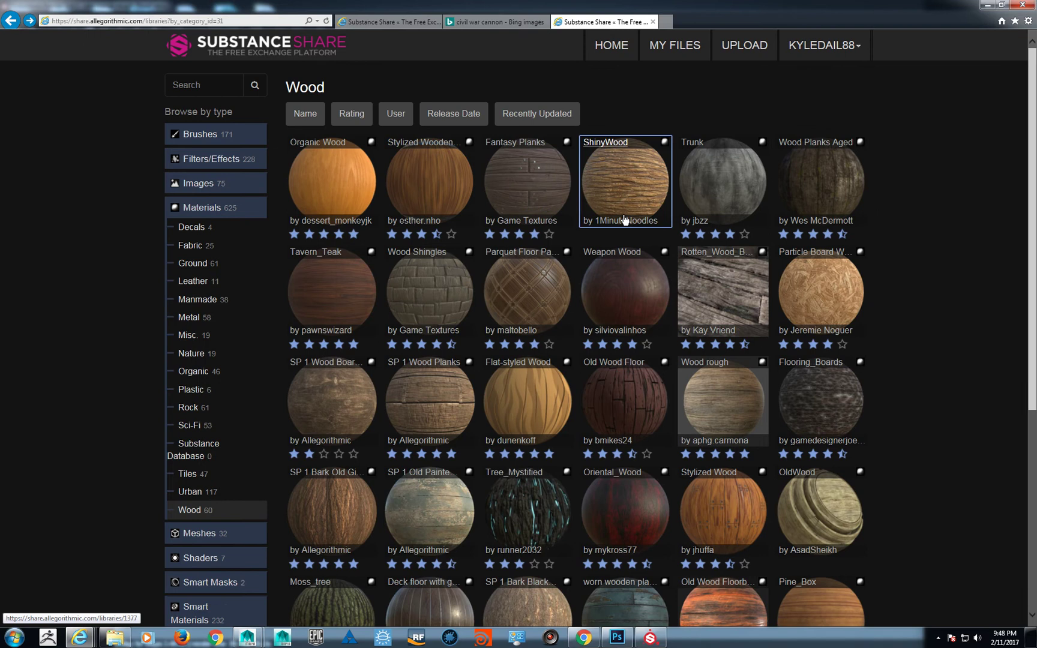
left_click(618, 189)
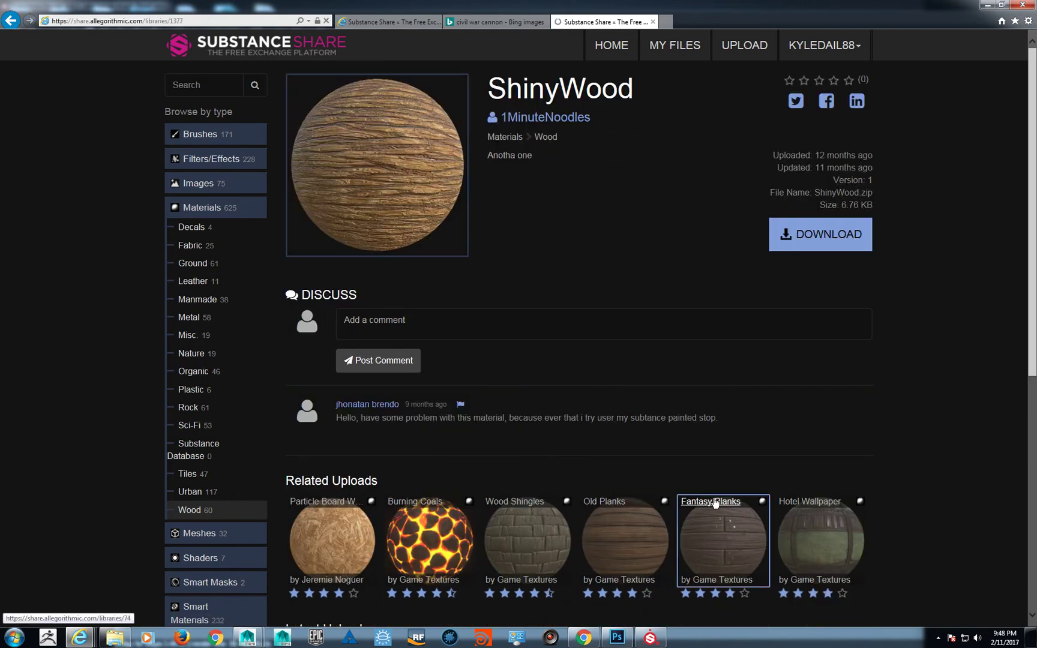
left_click(867, 228)
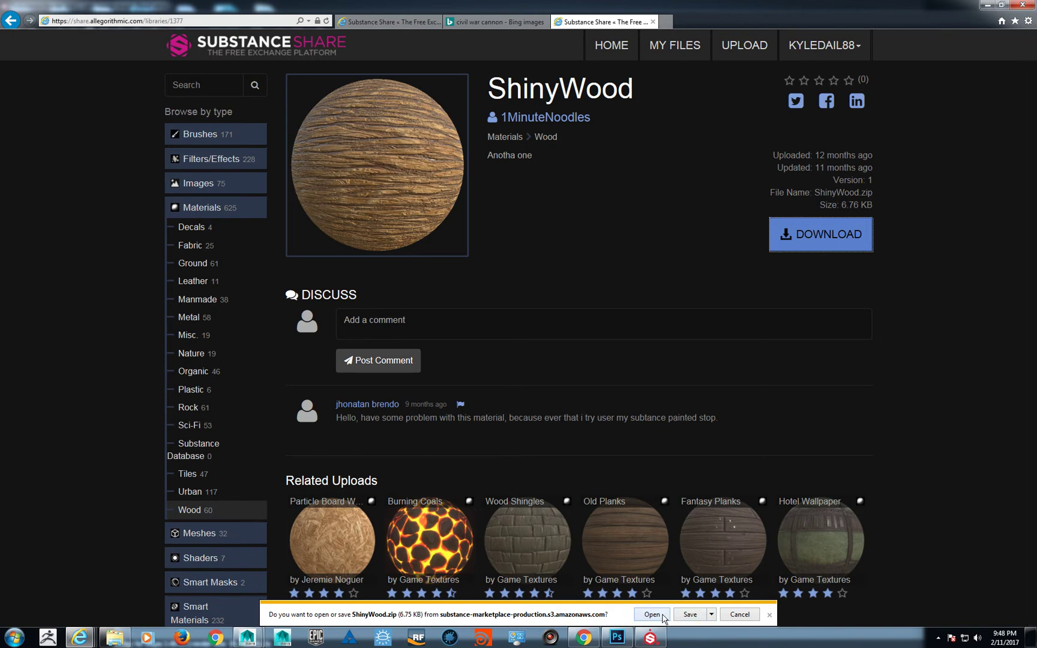
left_click(662, 616)
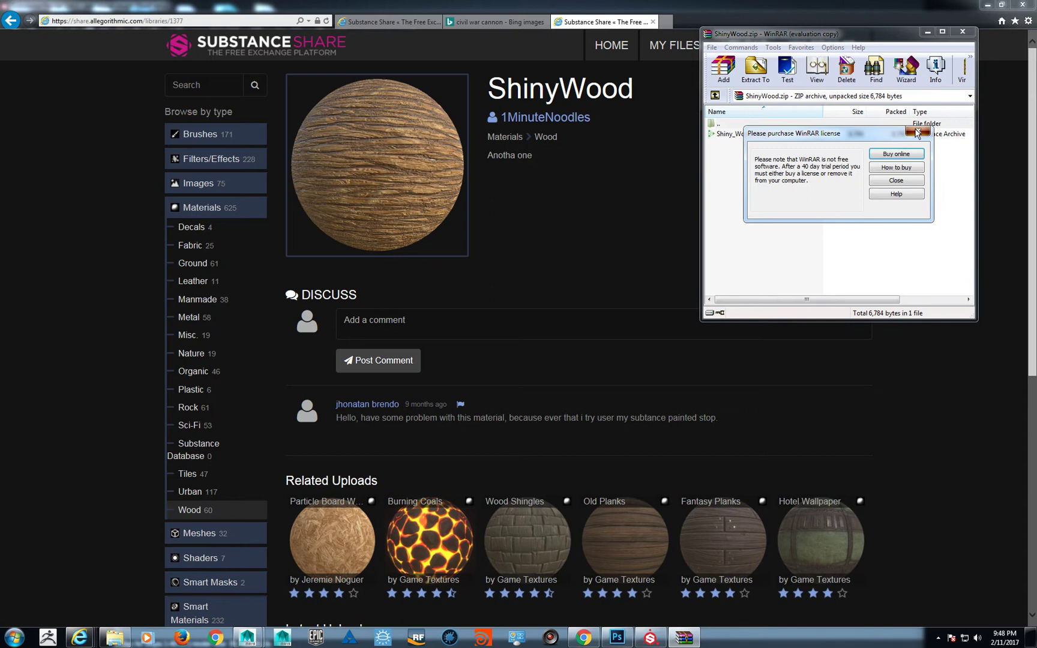
left_click(917, 135)
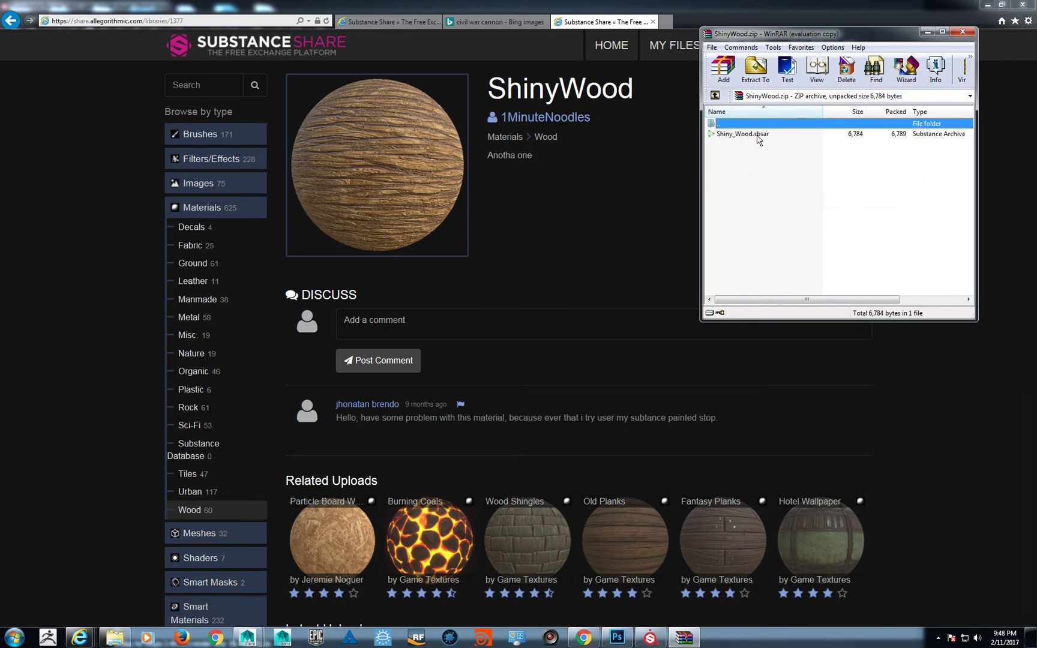
left_click(757, 136)
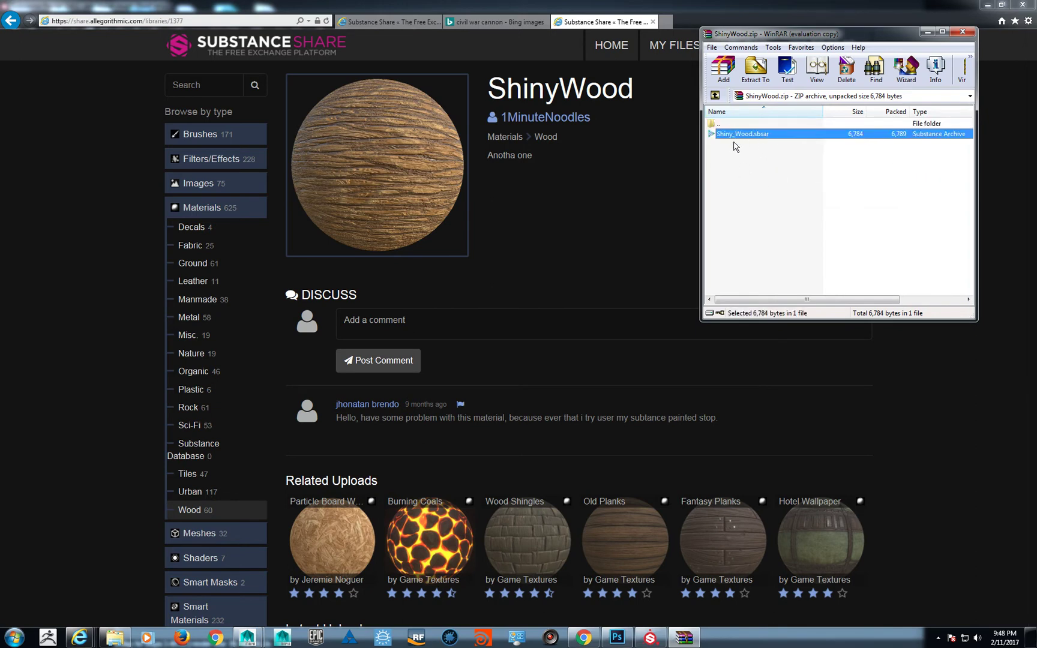
left_click(731, 160)
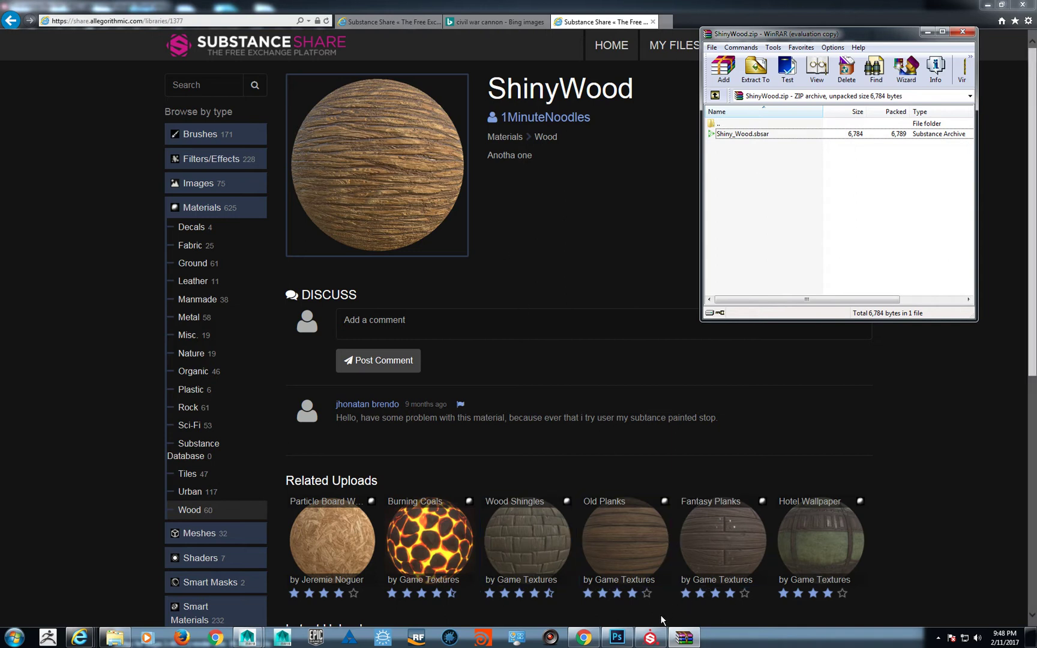
Step: Open the Materails folder inside Substance_Demo on the Desktop in Windows Explorer
left_click(109, 637)
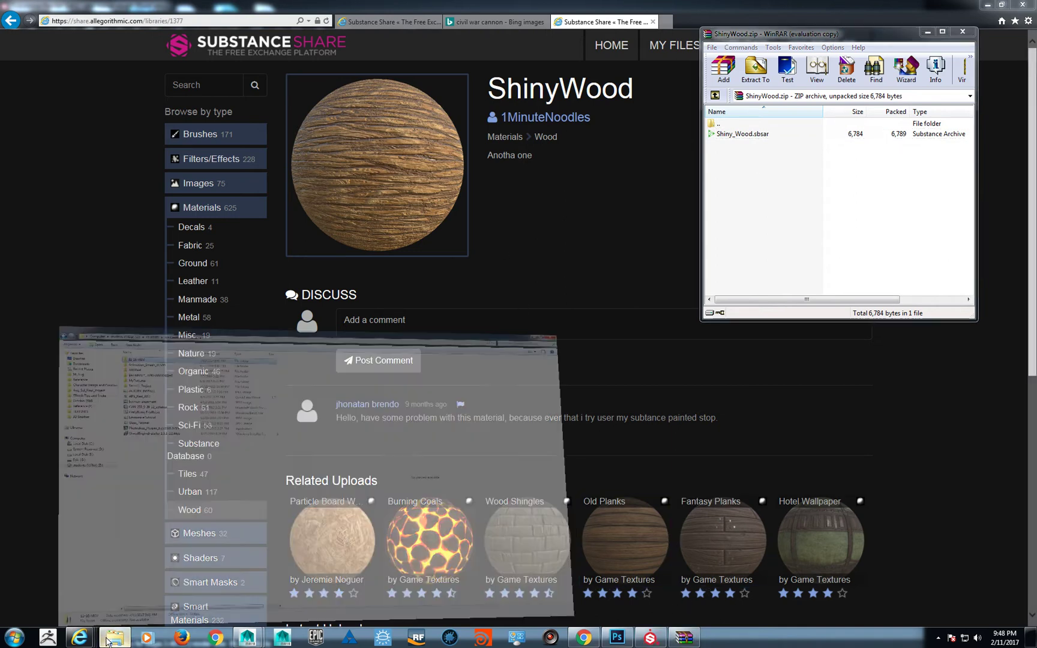
left_click_drag(633, 15, 847, 29)
left_click(640, 85)
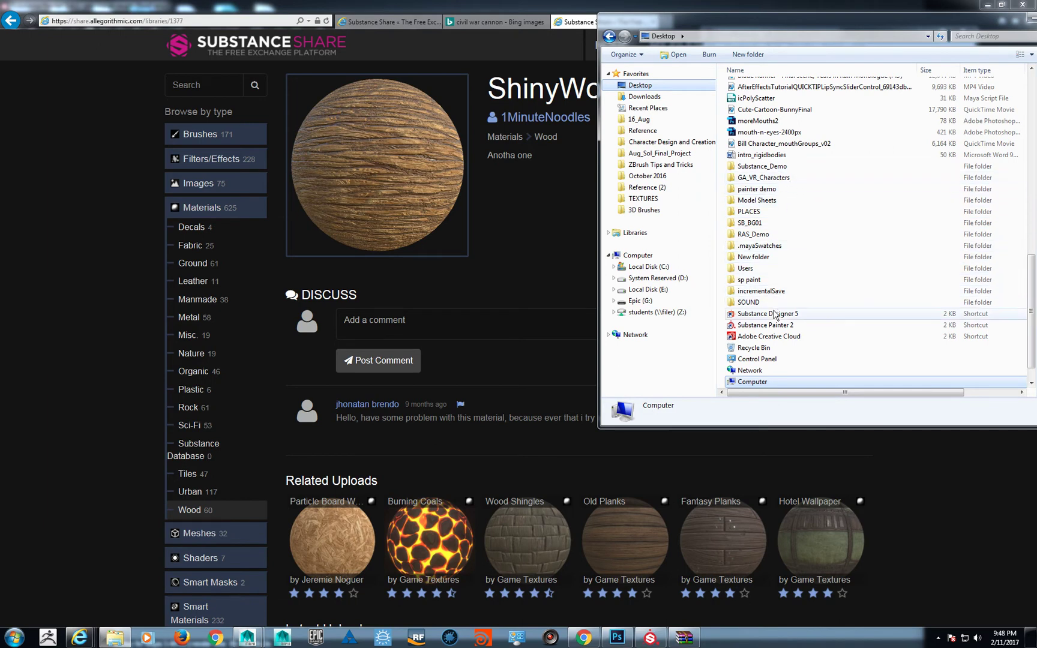
double_click(770, 167)
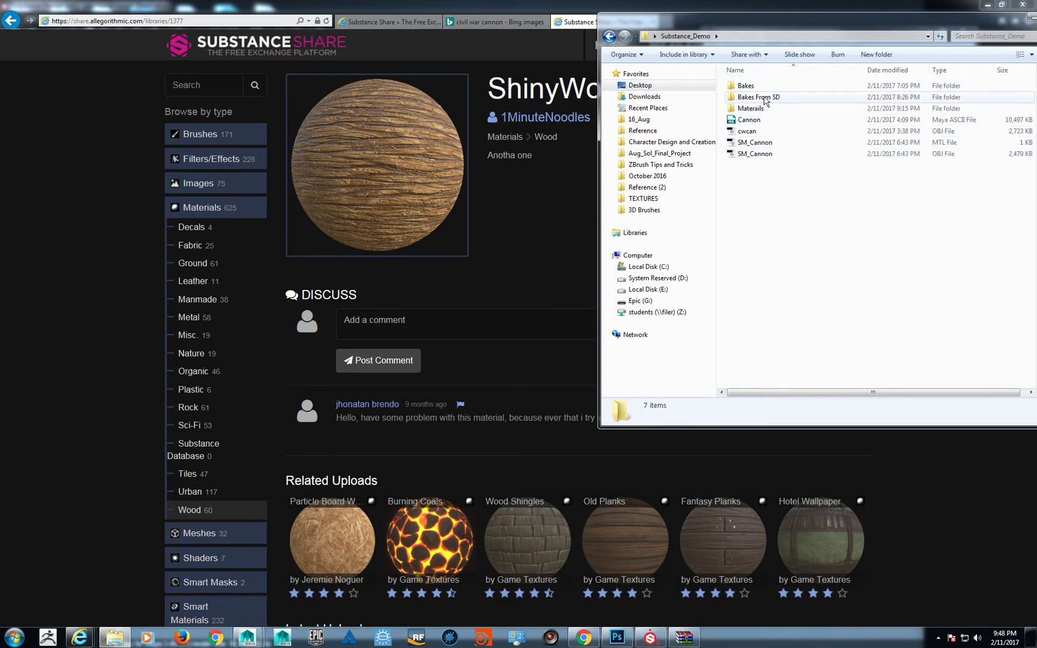
left_click(771, 121)
double_click(768, 109)
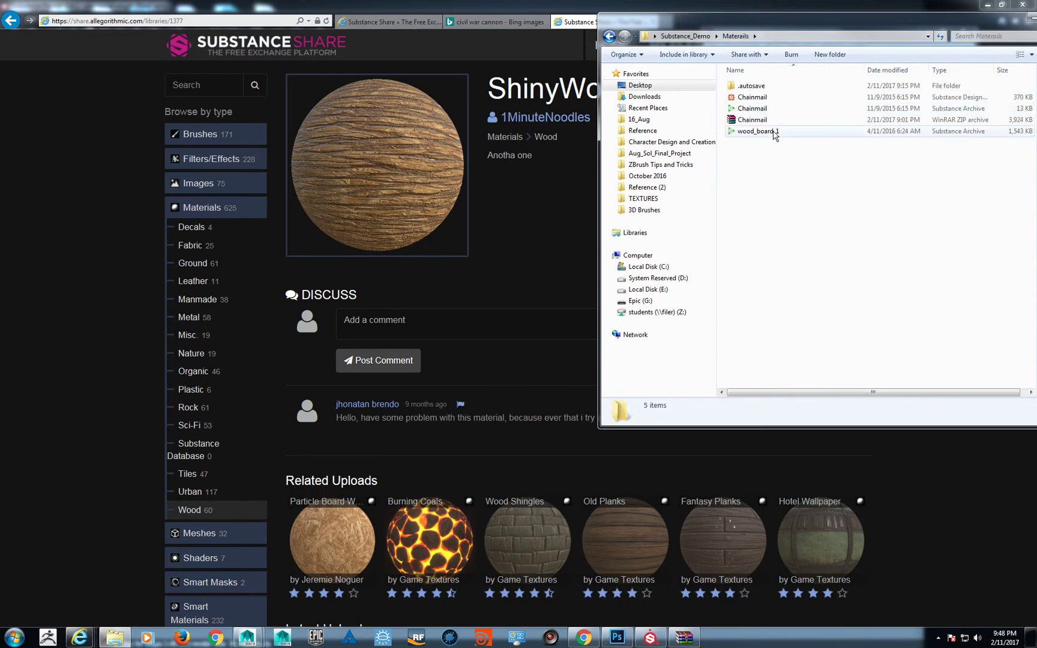
Step: Select the wood_board_1 Substance archive and place its folder window in front of Substance Painter
left_click(780, 113)
left_click(785, 131)
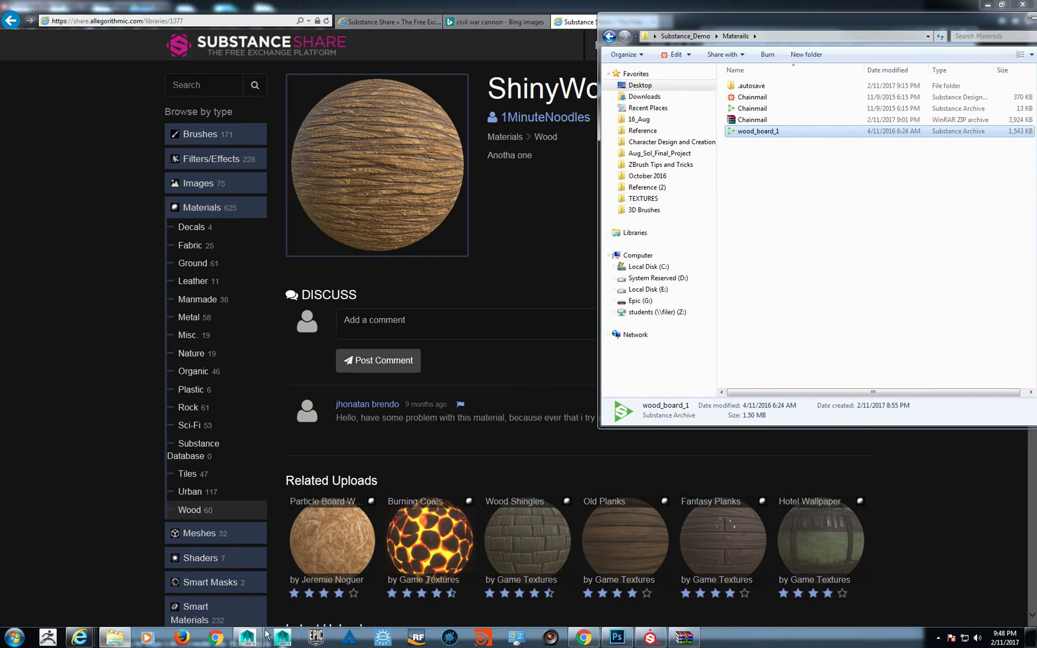
left_click(649, 637)
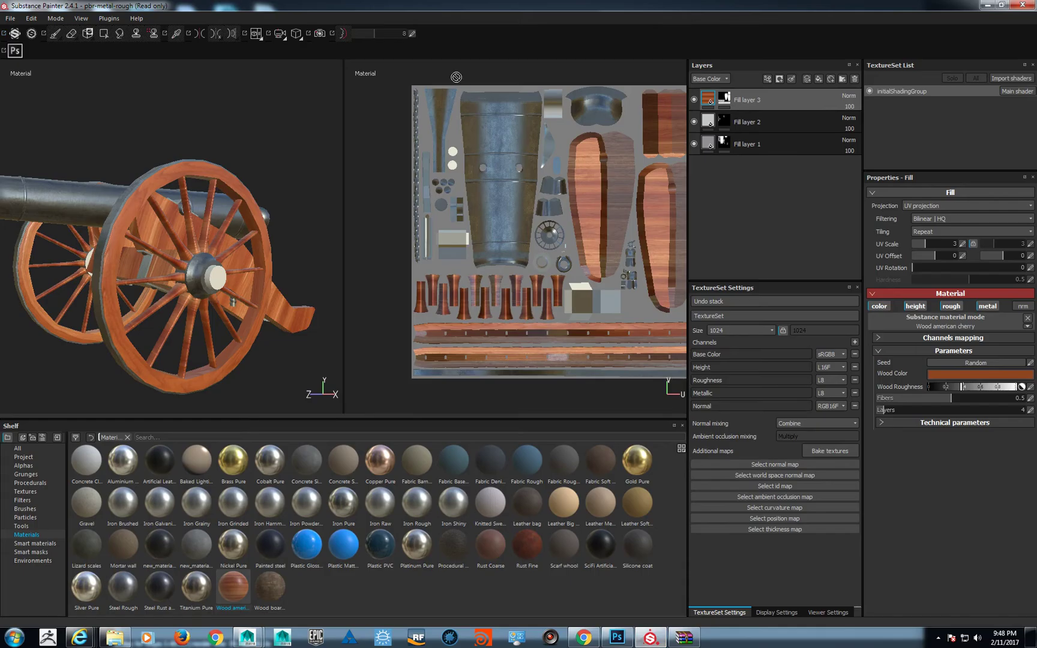
mouse_move(480, 6)
left_mouse_down()
mouse_move(463, 33)
mouse_move(410, 32)
mouse_move(426, 5)
left_mouse_up()
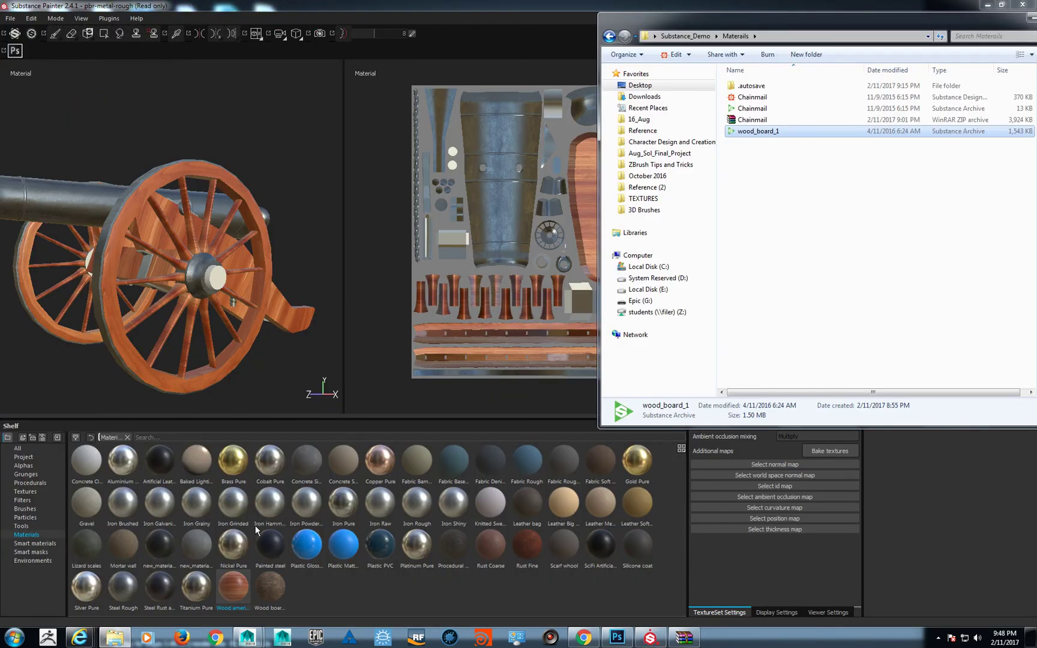
Step: Open the Chainmail Substance archive from the Materails folder
left_click(767, 110)
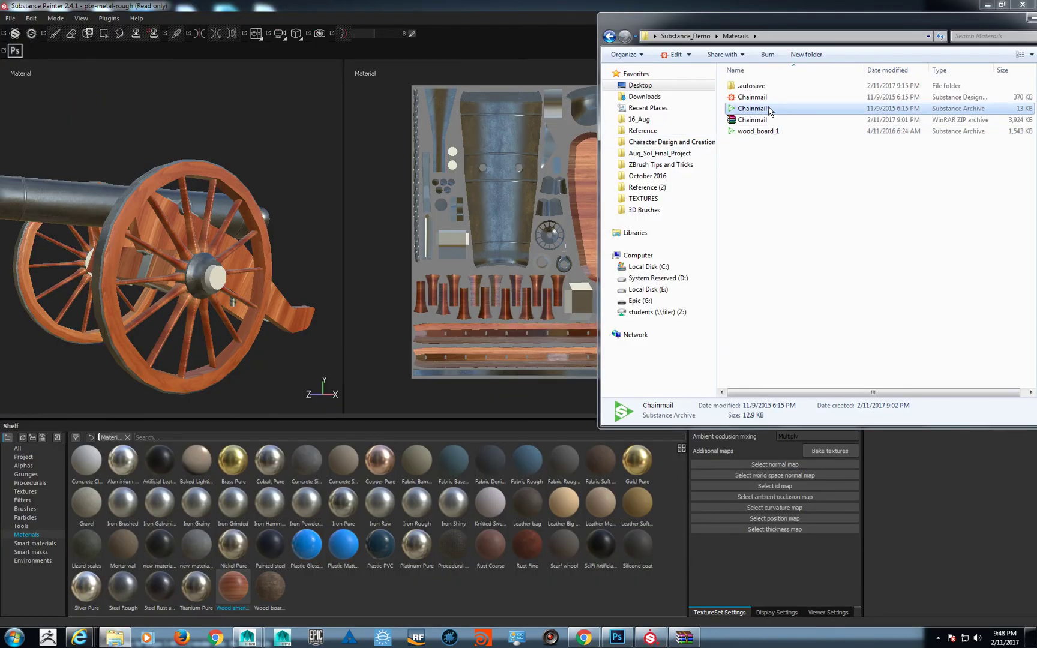
double_click(769, 110)
left_click(756, 237)
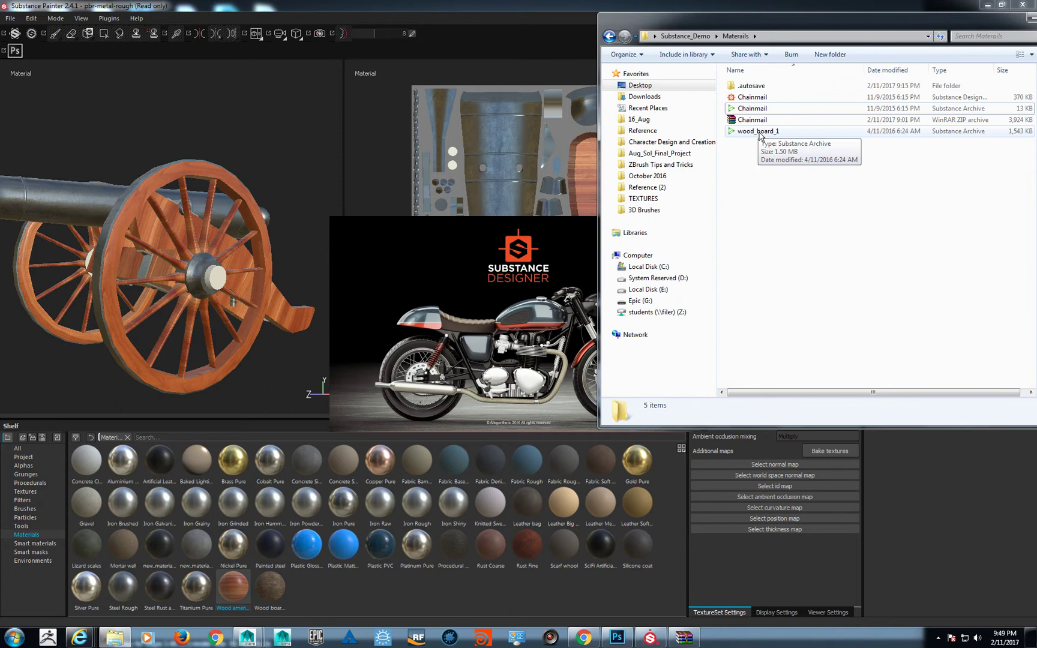
Step: Bring the wood_board_1 archive into Substance Painter's shelf for import, dismissing Substance Designer's welcome window and minimizing that program
mouse_move(759, 131)
left_mouse_down()
mouse_move(743, 137)
mouse_move(480, 611)
mouse_move(368, 600)
left_mouse_up()
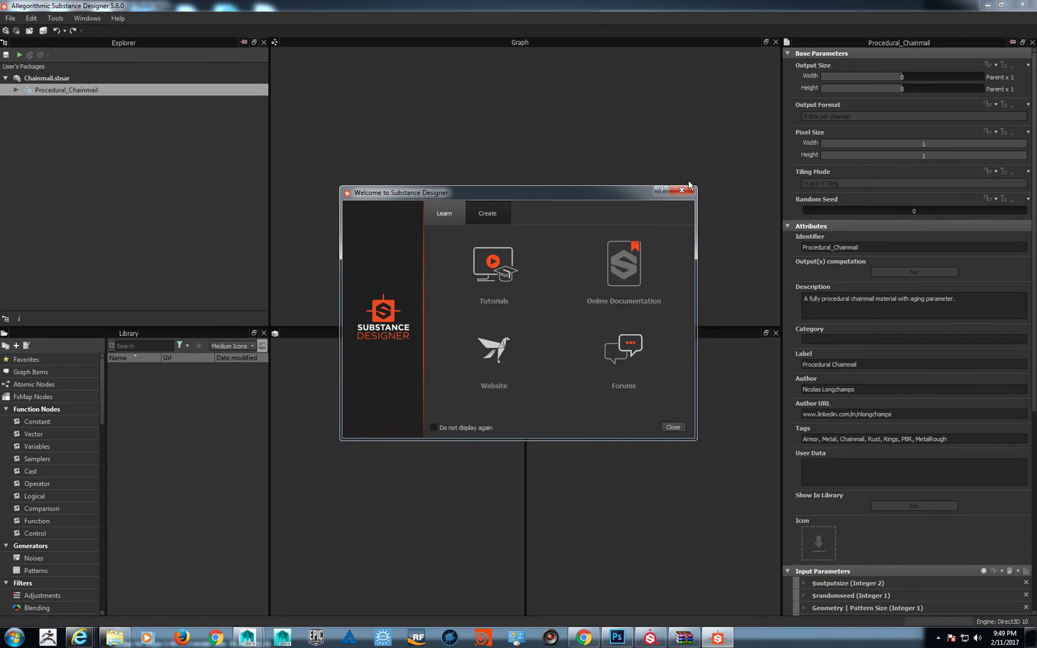
left_click(682, 190)
left_click(987, 5)
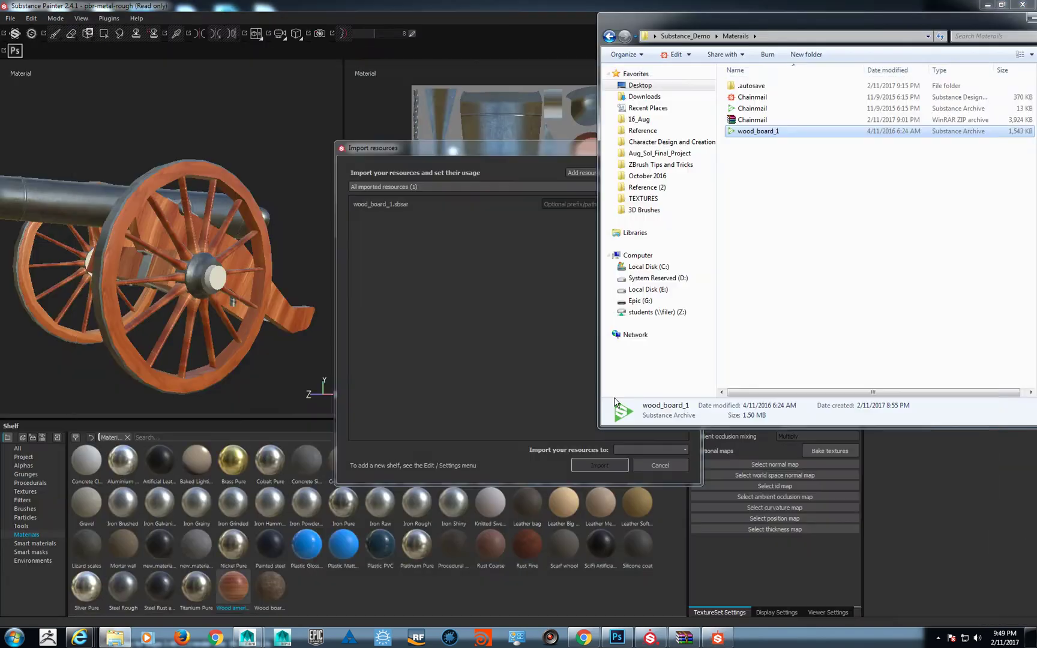
left_click(510, 382)
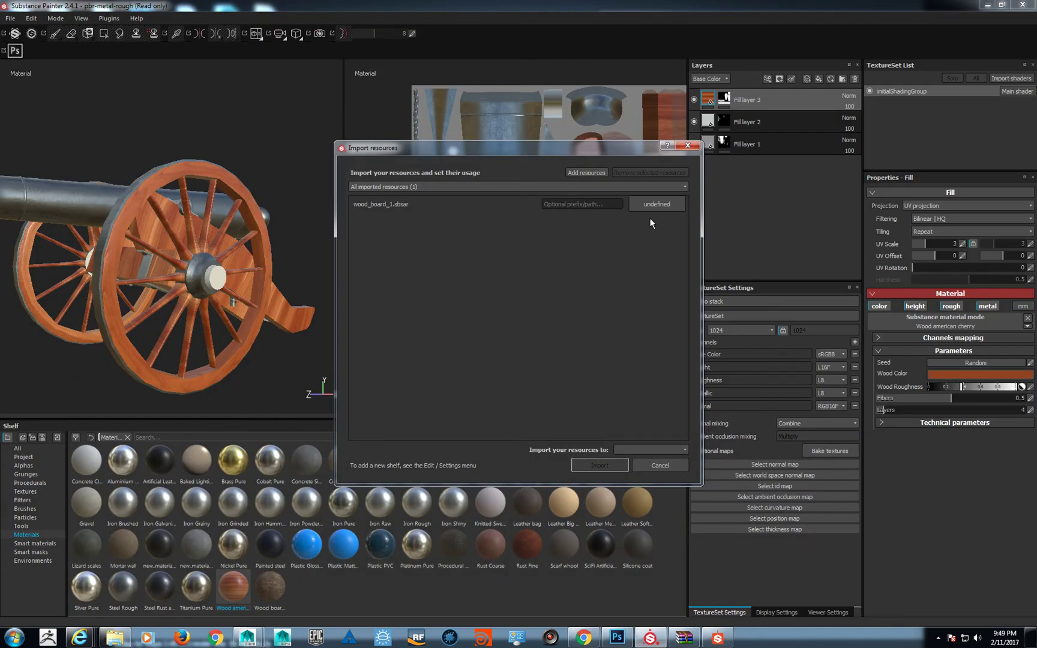
left_click_drag(532, 152, 486, 148)
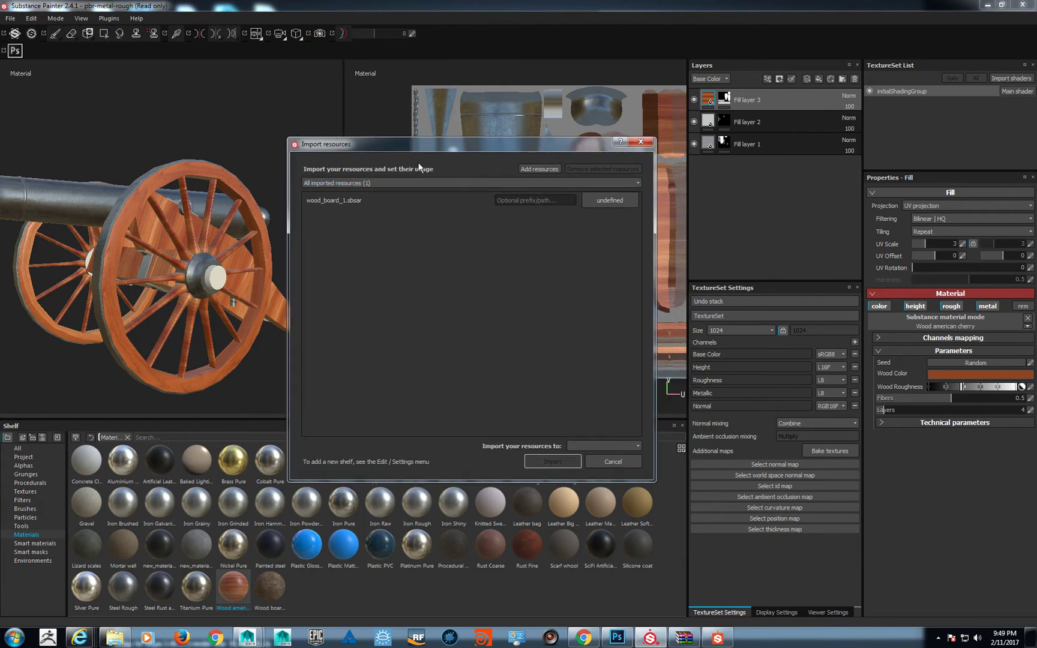
Step: Add wood_board_1 from the Materails folder through the import window's file browser
left_click(537, 170)
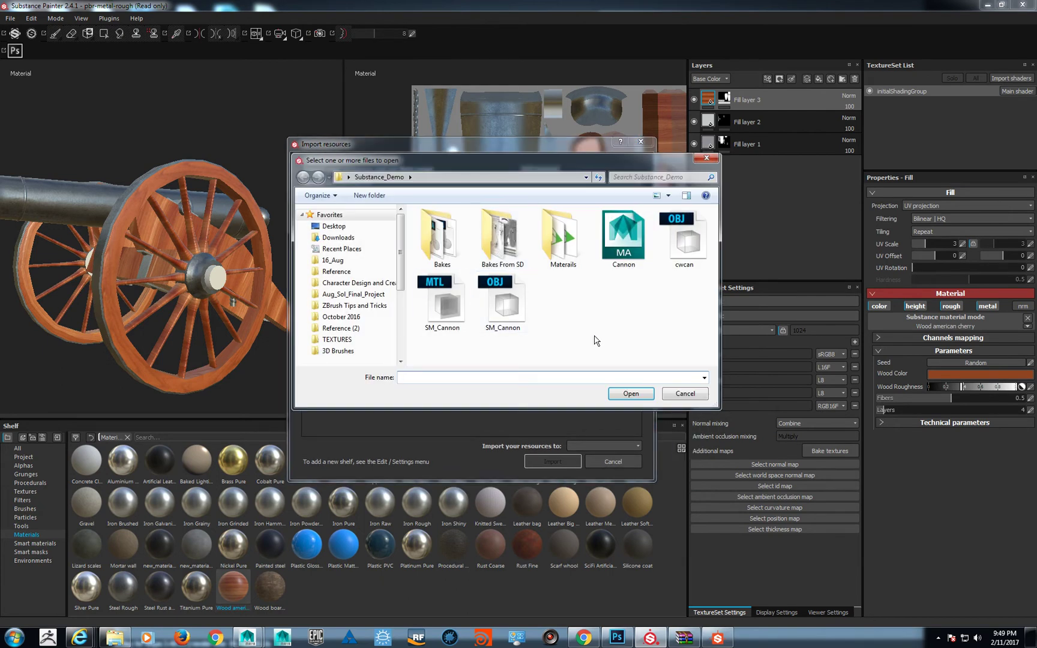
double_click(562, 243)
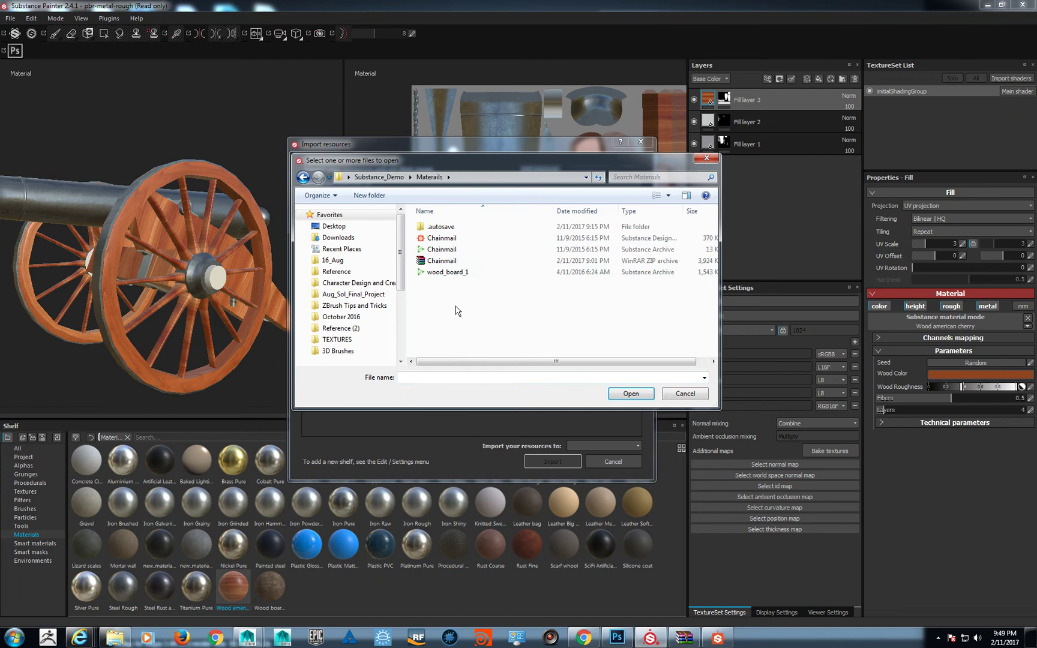
double_click(447, 272)
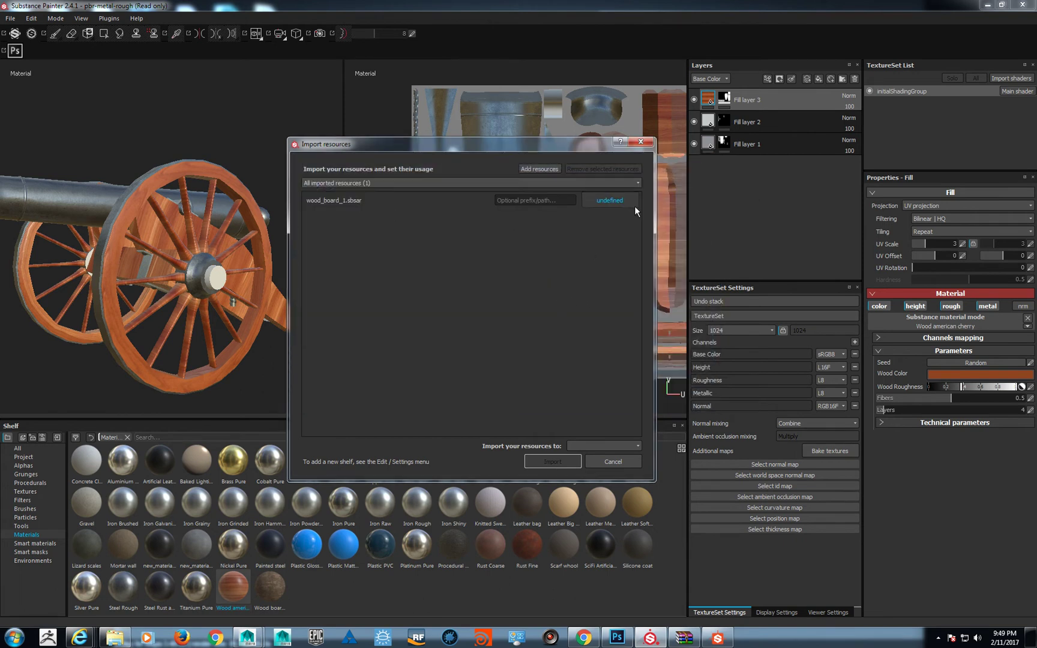
Step: Set the usage of wood_board_1.sbsar to basematerial and import it into the current session
left_click(618, 203)
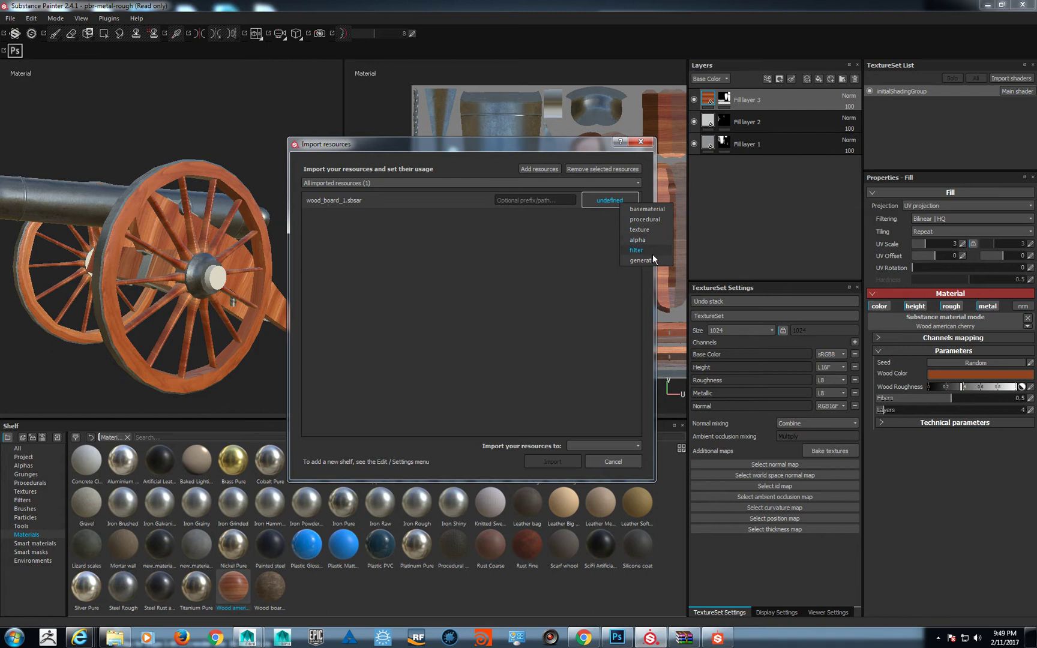
left_click(646, 209)
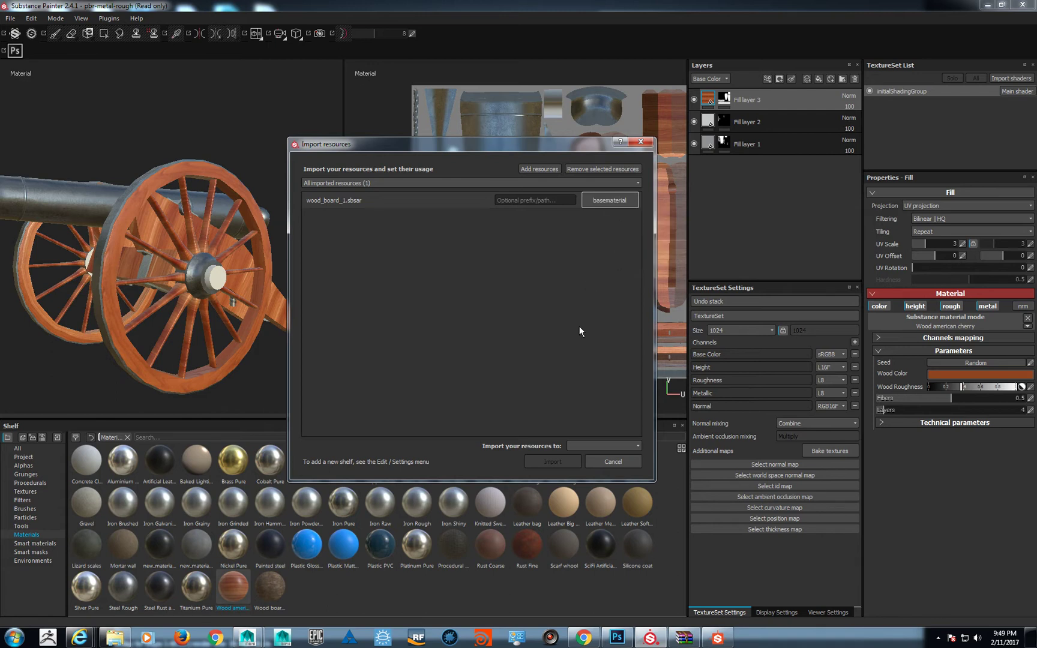
left_click(594, 445)
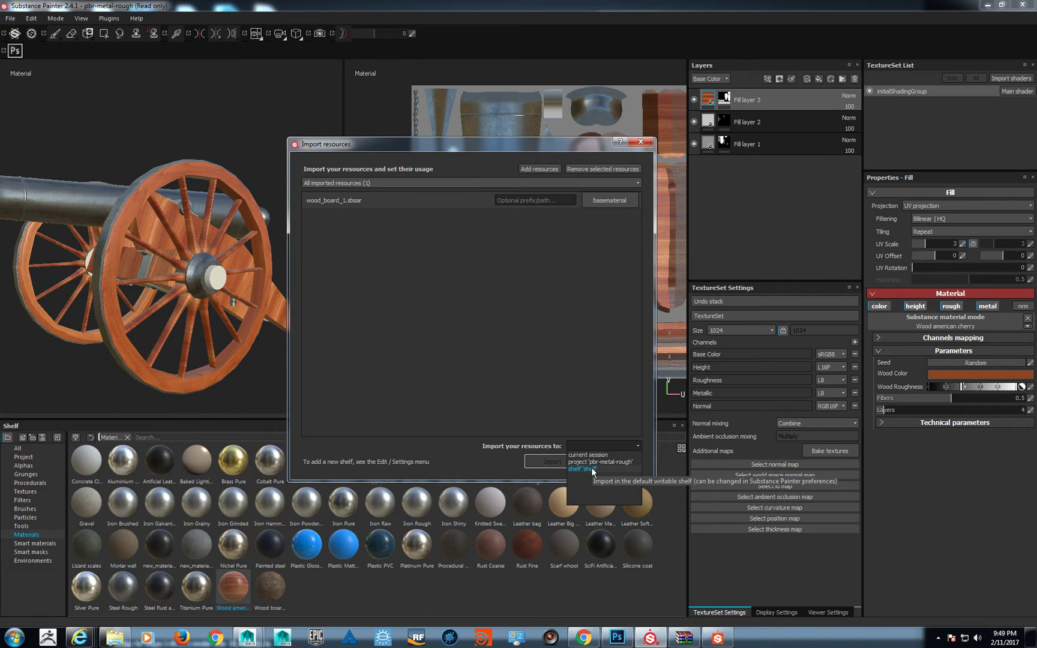
left_click(596, 455)
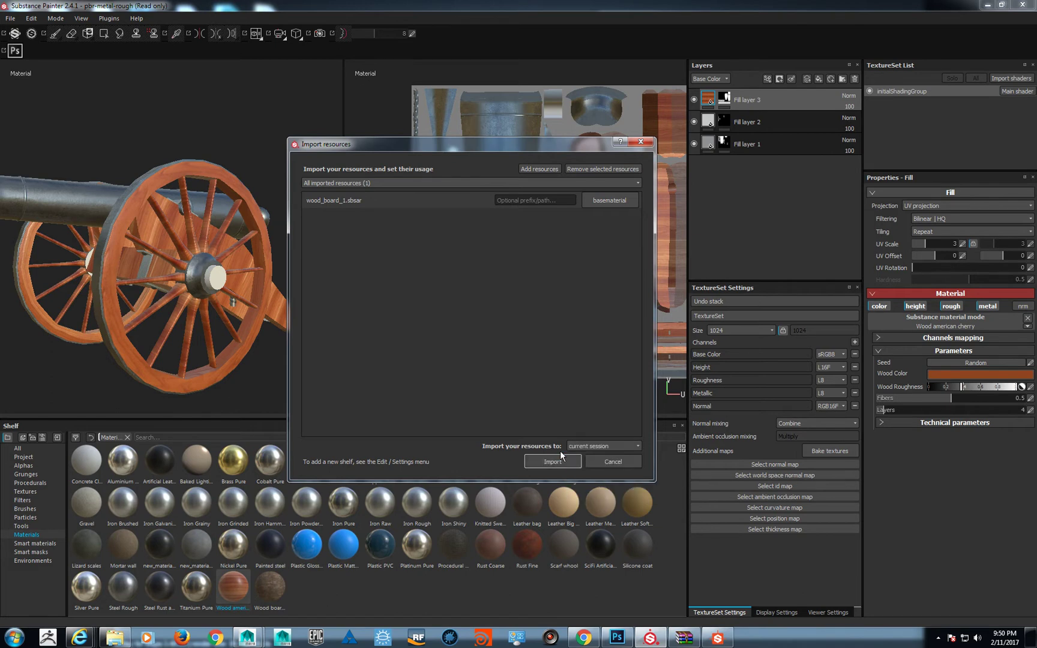
left_click(546, 460)
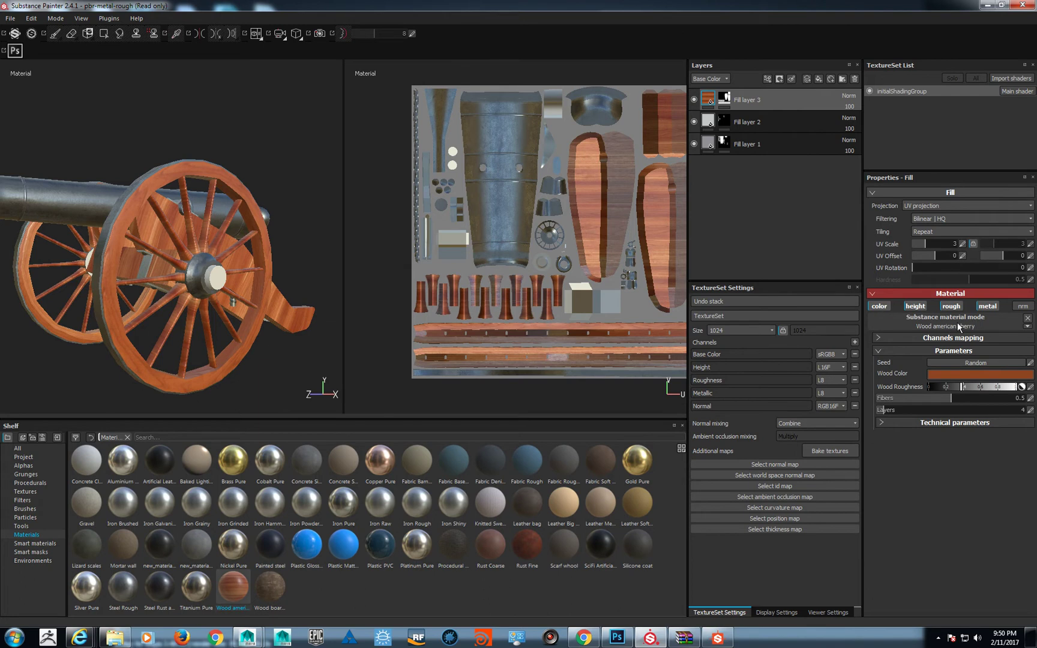
Step: Replace Fill layer 3's material with Wood board 1
left_click(956, 325)
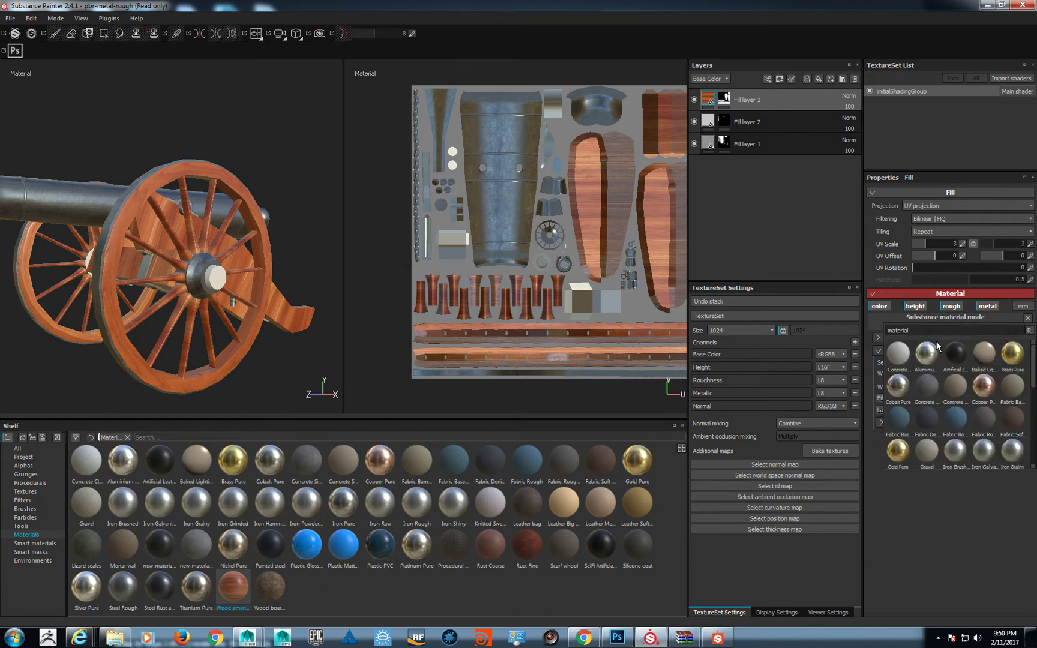
scroll(963, 405, "down", 5)
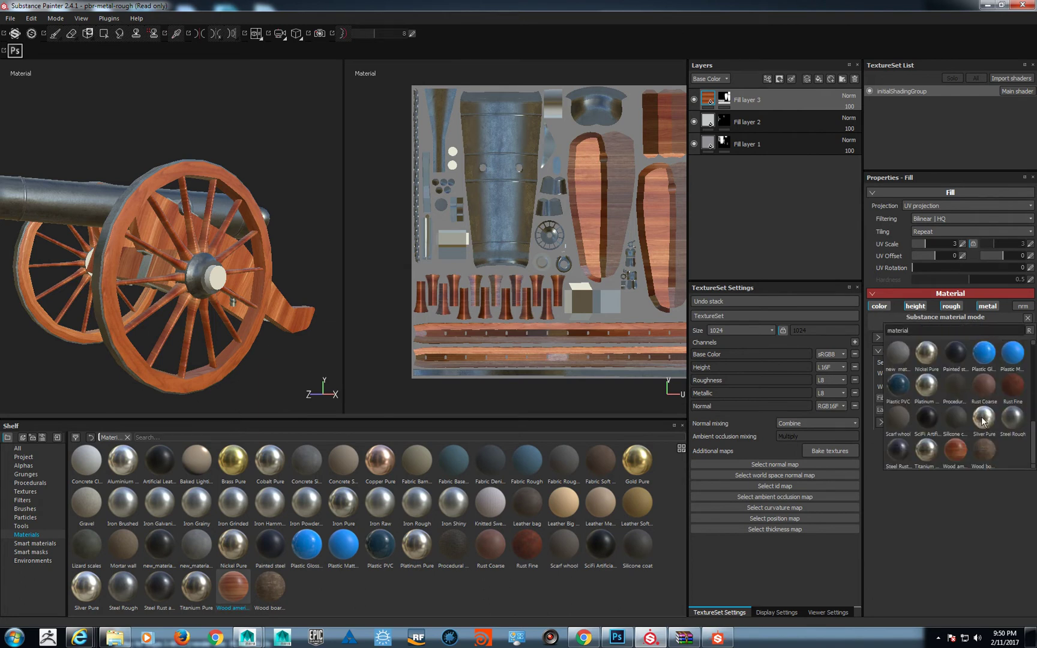
left_click(979, 457)
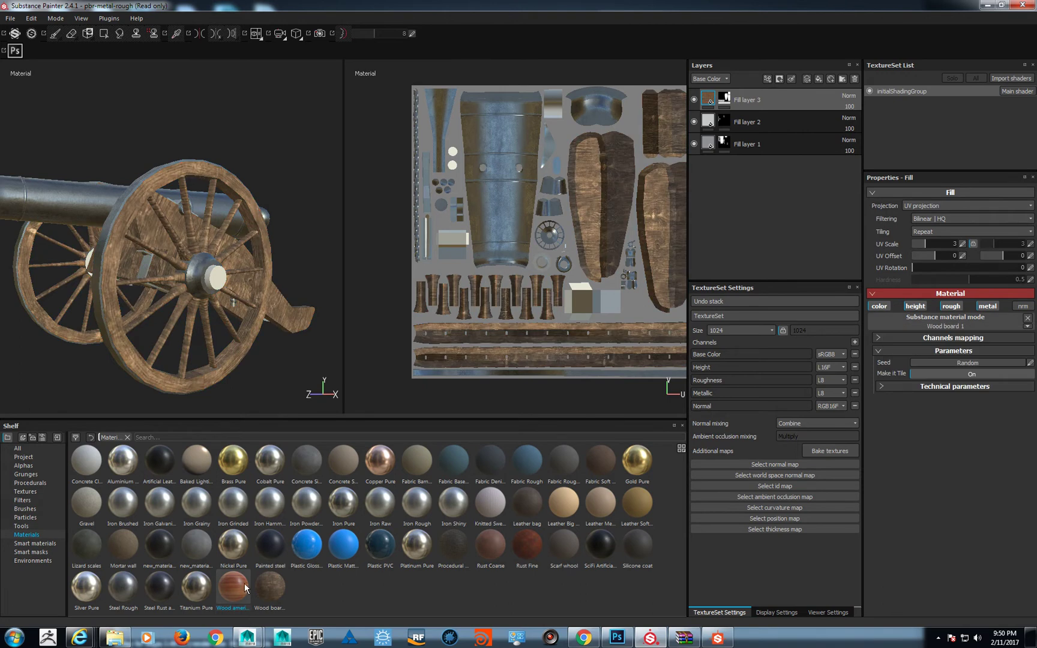
Step: Try the Wood american cherry and Wood board 1 materials from the shelf on the cannon and inspect the carriage
left_click_drag(244, 588, 237, 306)
left_click_drag(270, 587, 313, 332)
left_click_drag(195, 258, 224, 266, "alt")
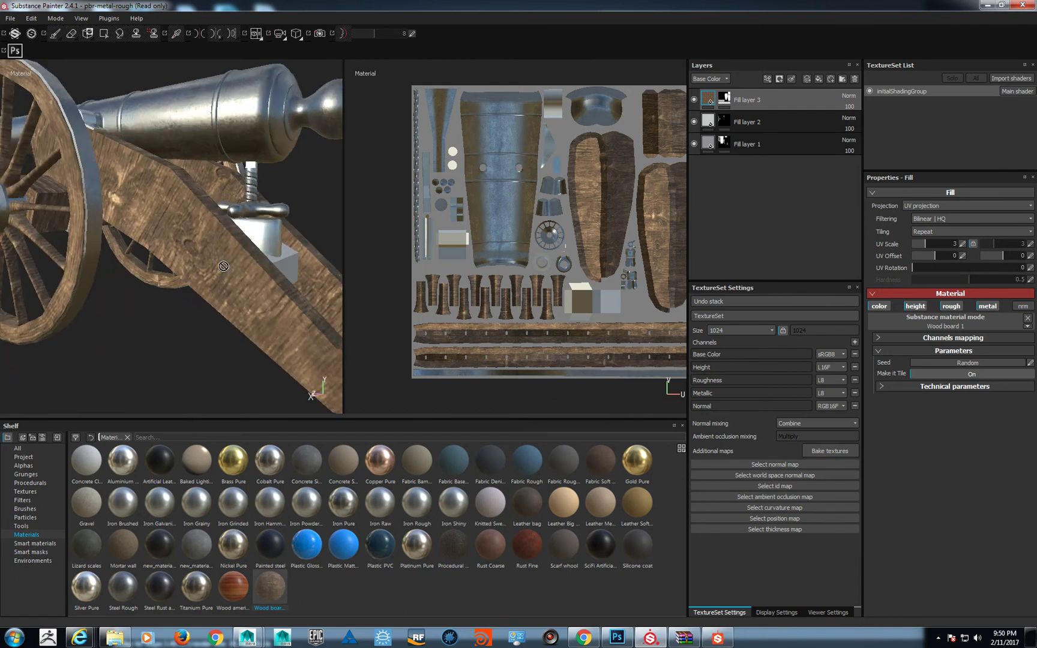
right_click_drag(223, 240, 200, 242, "alt")
left_click_drag(199, 242, 208, 248, "alt")
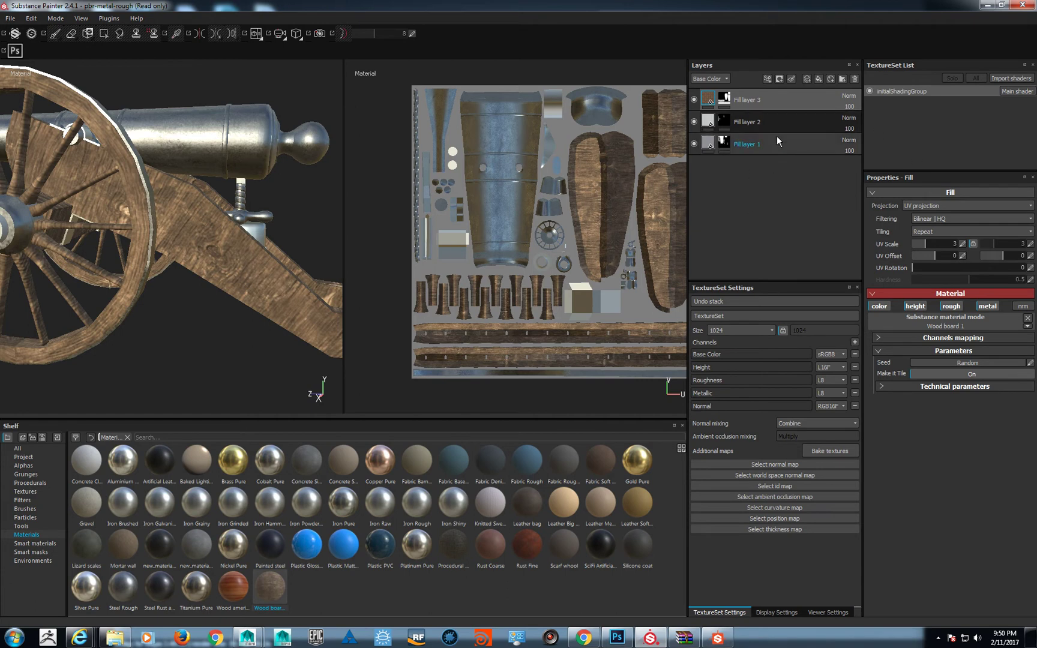
Step: Add a new fill layer above Fill layer 3 and give it a black mask
left_click(818, 80)
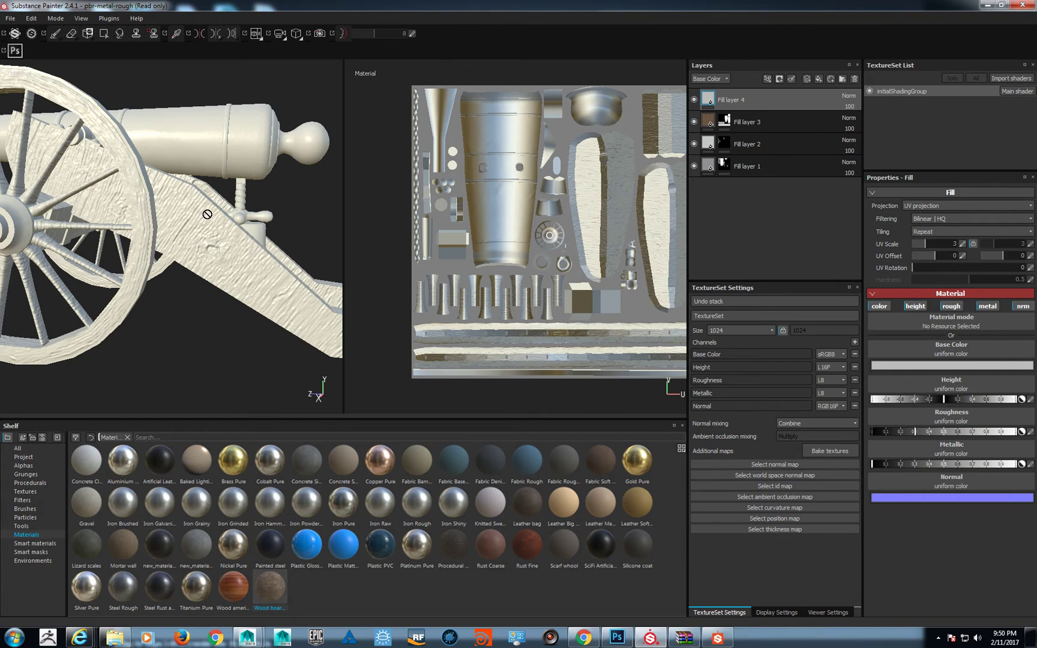
right_click(706, 99)
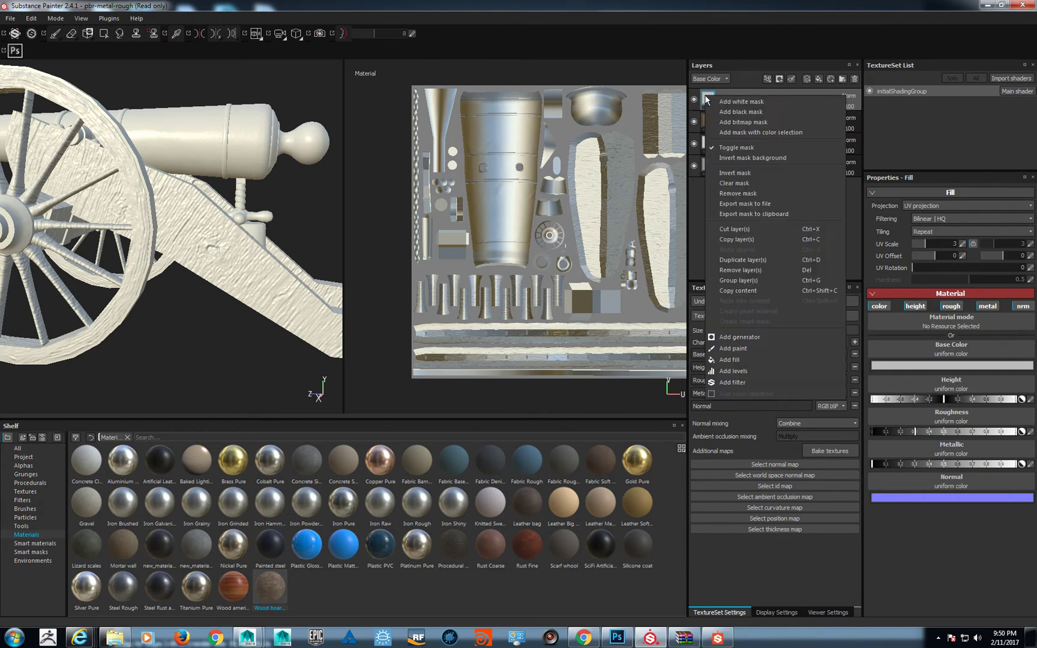
left_click(741, 112)
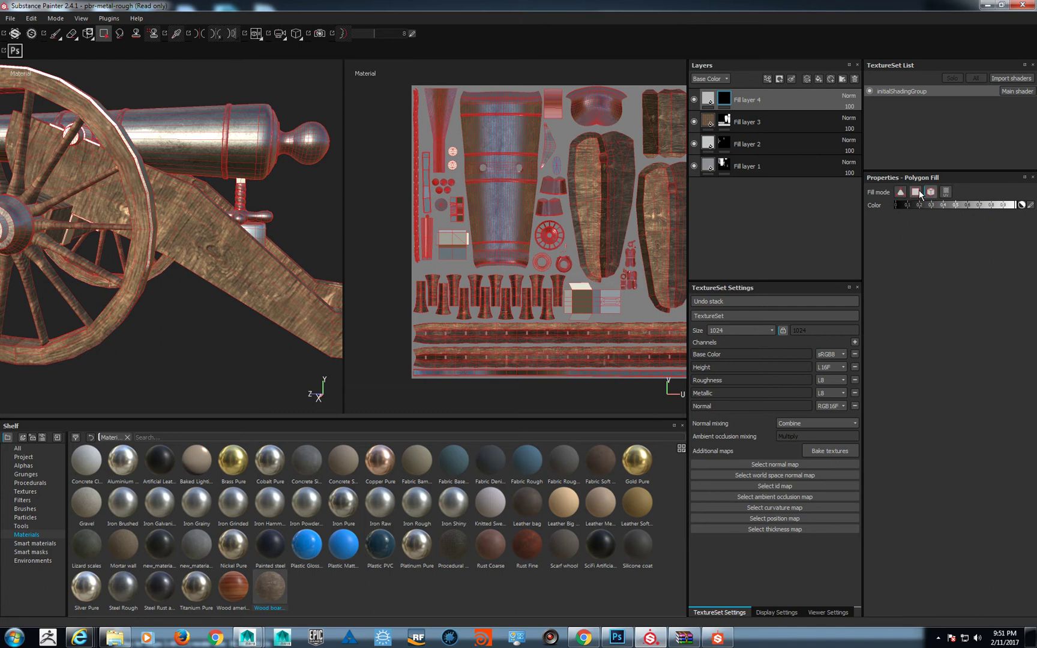
Step: Reveal the carriage's two long side planks in Fill layer 4's mask using Polygon Fill in UV chunk mode
left_click(249, 262)
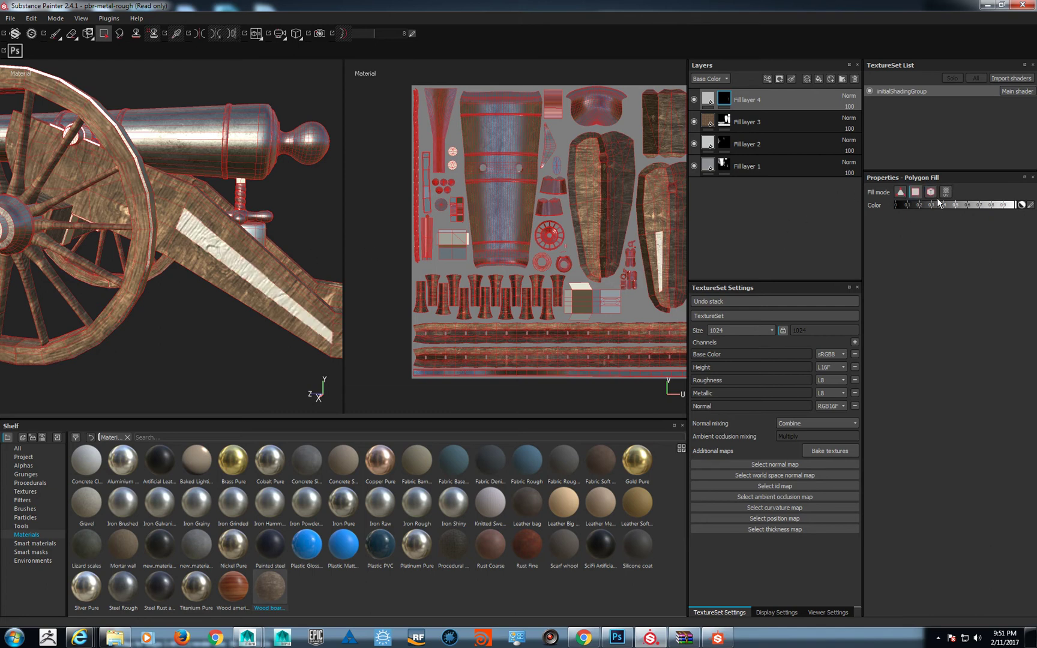
left_click(276, 288)
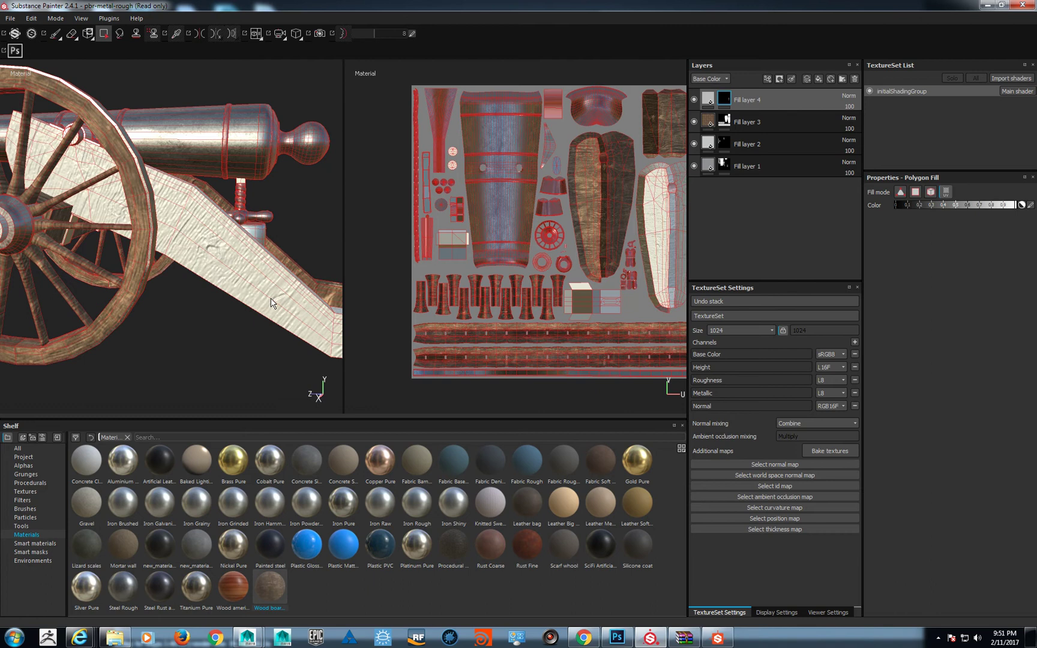
left_click_drag(262, 268, 341, 278, "alt")
right_click_drag(341, 278, 538, 278, "alt")
left_click(611, 182)
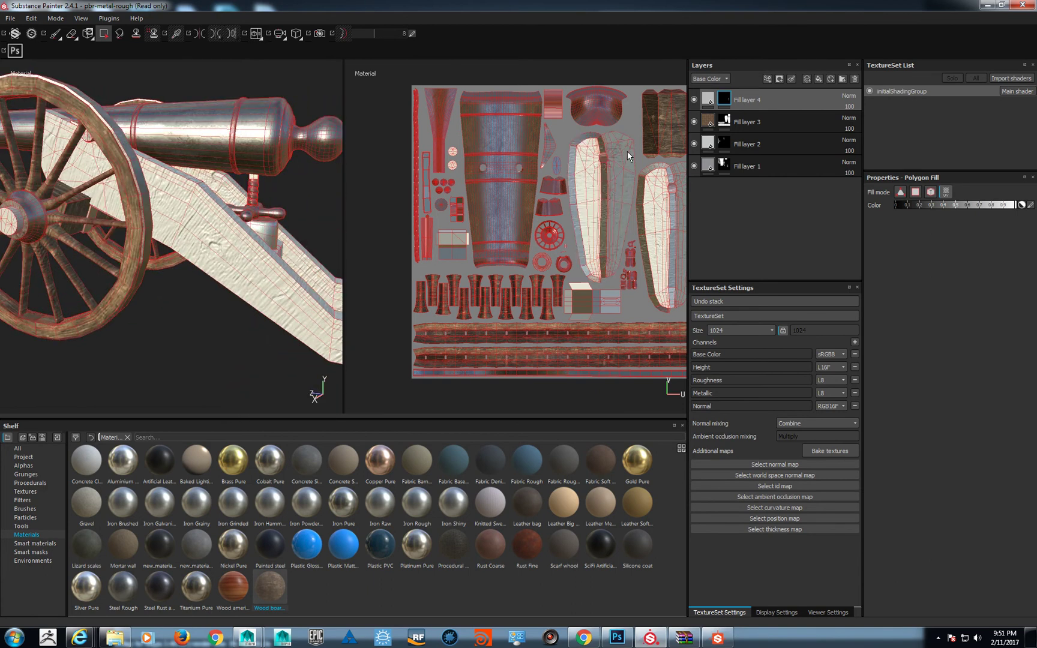
middle_click_drag(532, 234, 506, 248, "alt")
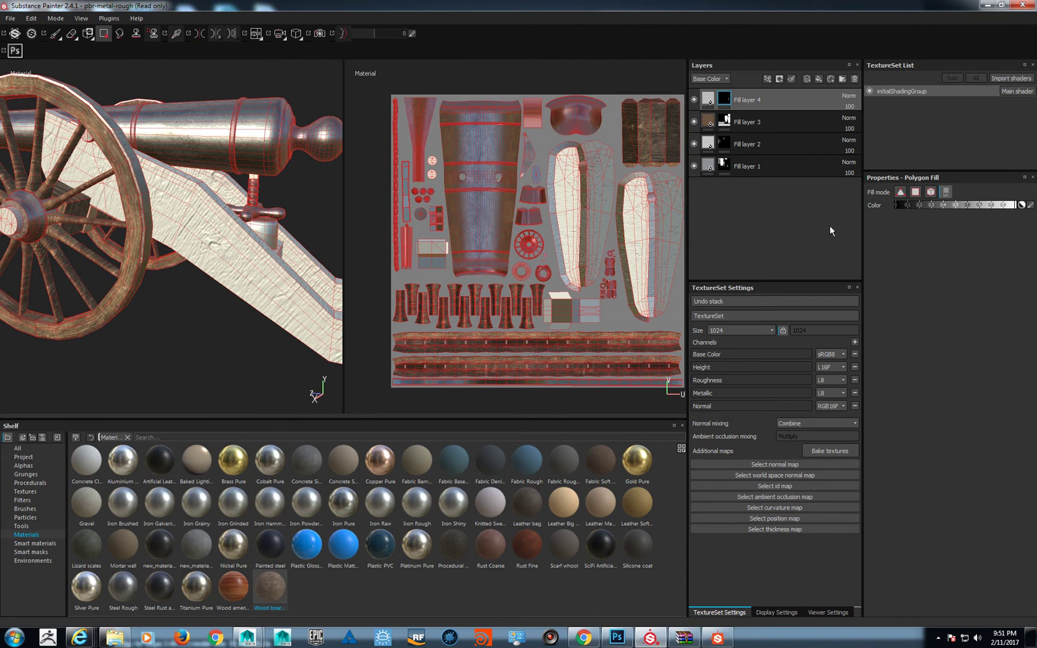
Step: Apply the Wood board 1 material to Fill layer 4
left_click(706, 99)
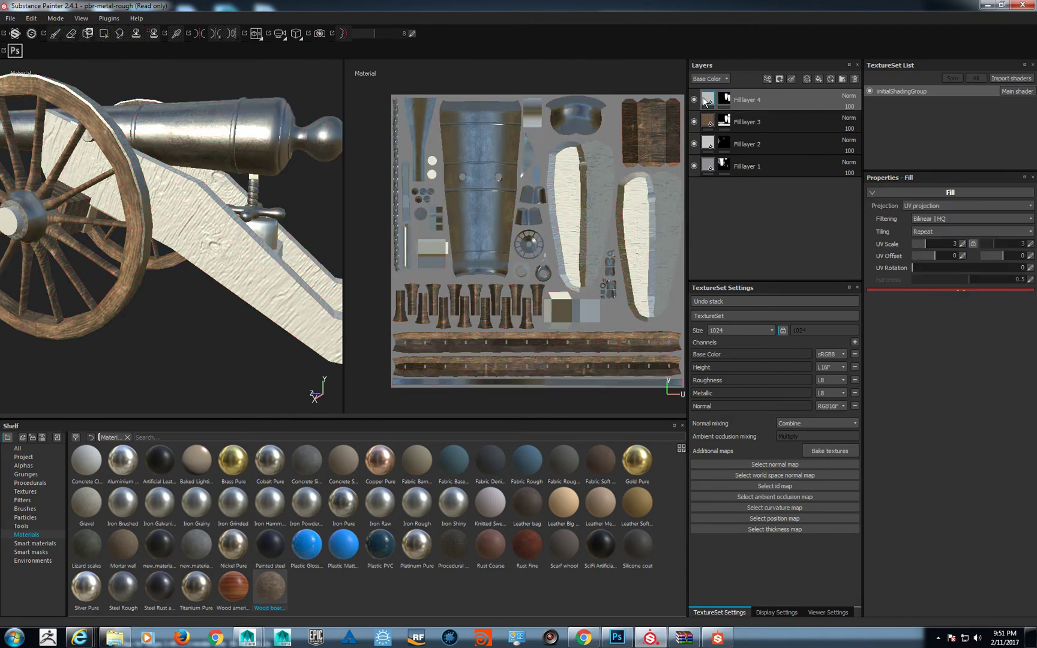
left_click_drag(196, 293, 208, 277, "alt")
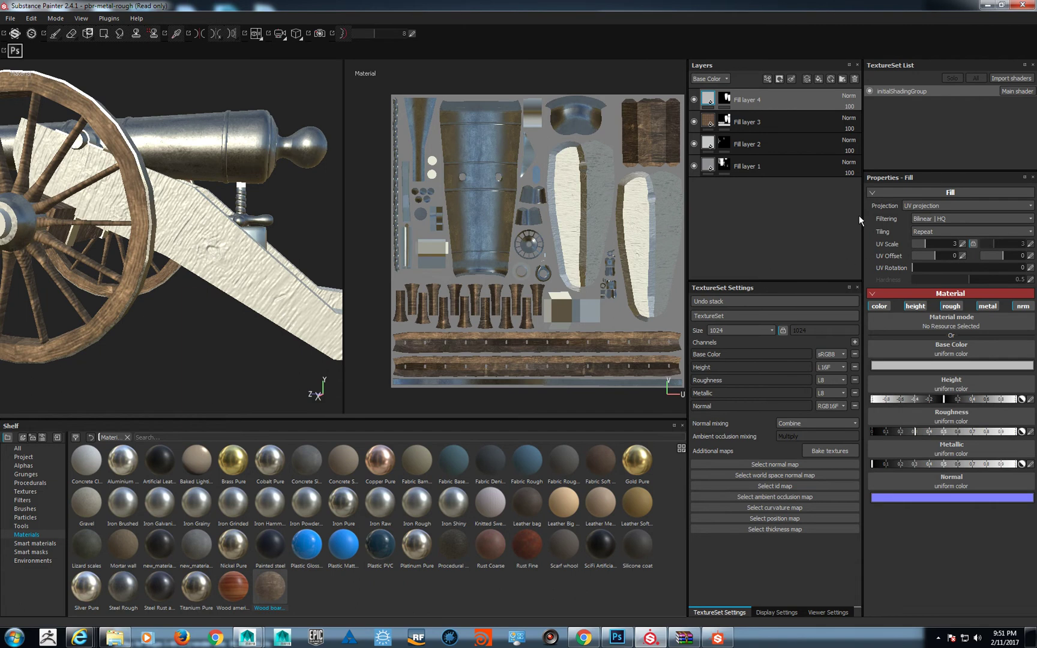
left_click(267, 595)
Step: Set Fill layer 4's UV scale to 3.94 and UV rotation to 94.74, checking the wood grain on the side planks
right_click_drag(239, 286, 248, 342, "alt")
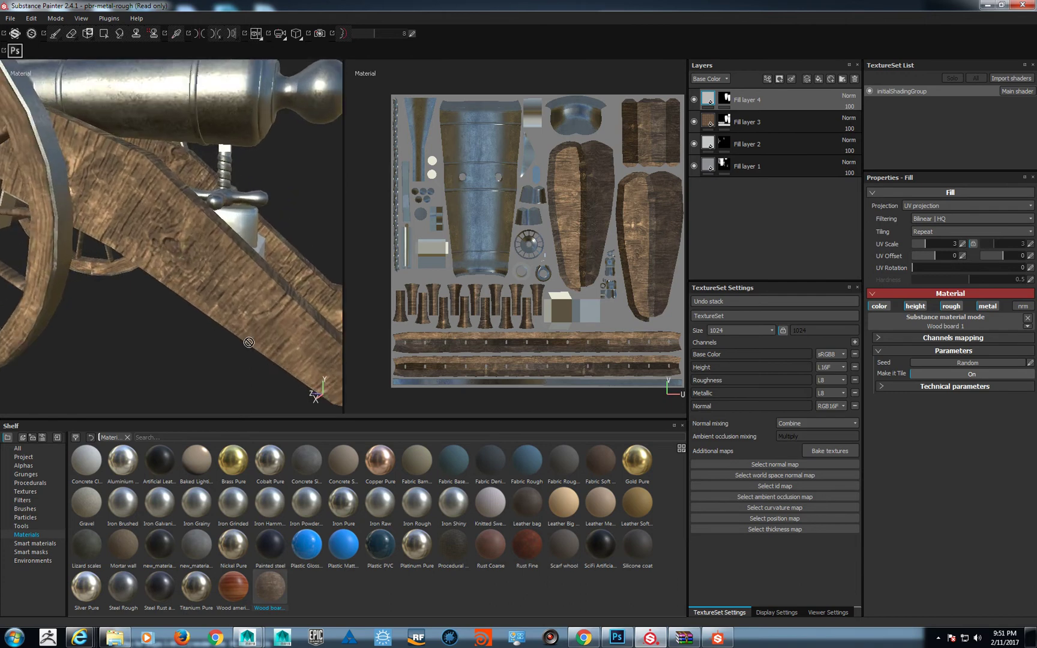
left_click_drag(249, 342, 226, 325, "alt")
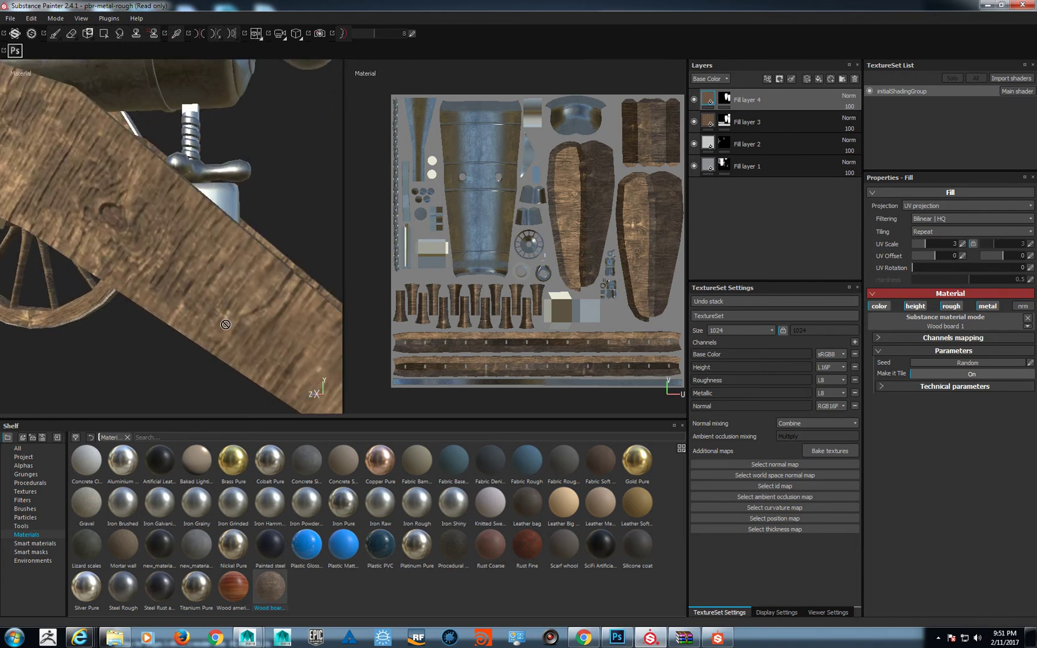
right_click_drag(225, 324, 126, 278, "alt")
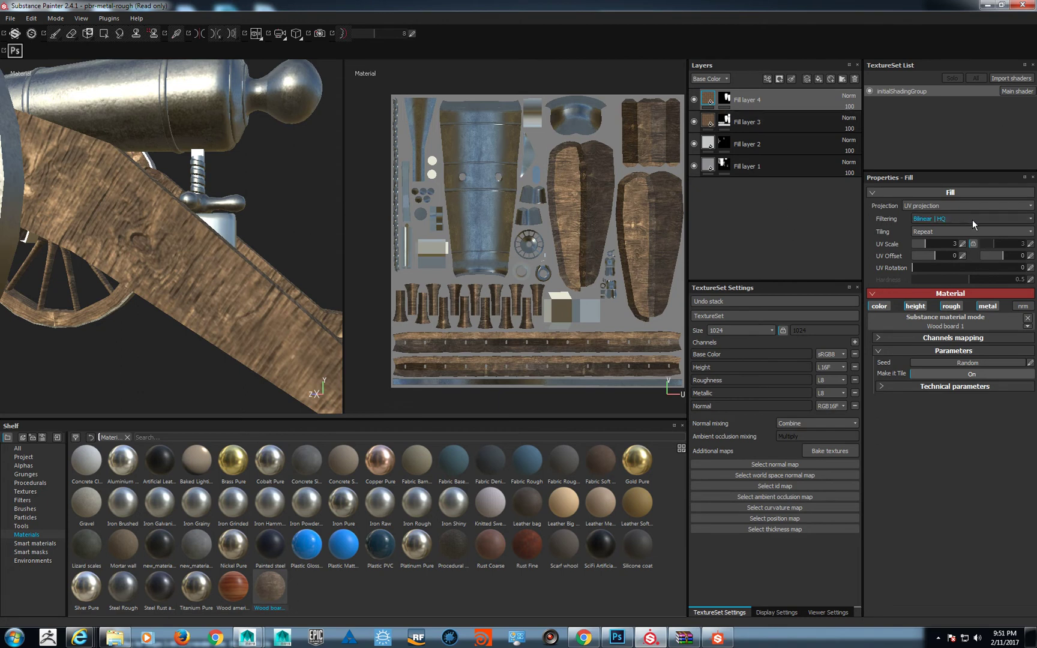
left_click_drag(929, 238, 944, 272)
left_click_drag(192, 232, 140, 216, "alt")
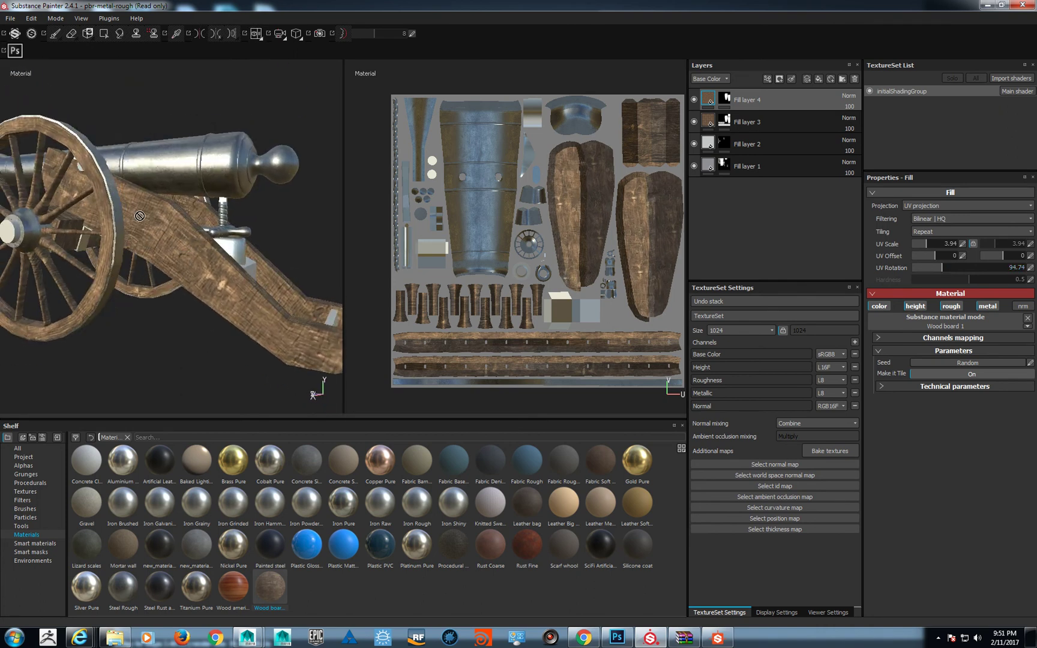
left_click_drag(240, 312, 260, 335, "alt")
scroll(260, 336, "up", 2)
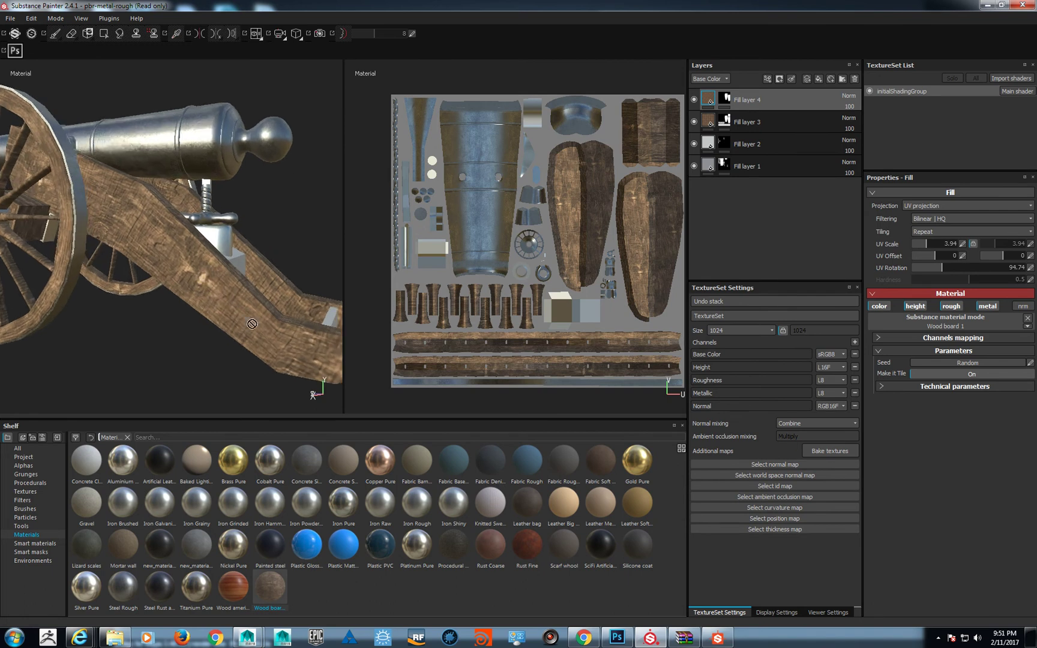
Step: Remove the two long side planks from Fill layer 3's mask using Polygon Fill
left_click(779, 121)
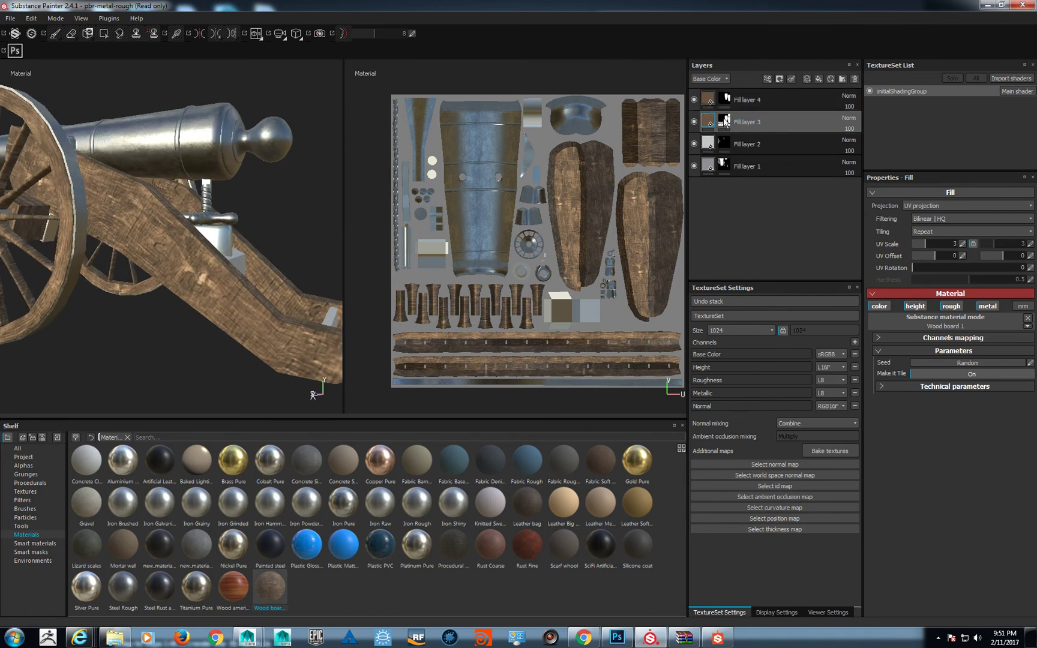
key("4")
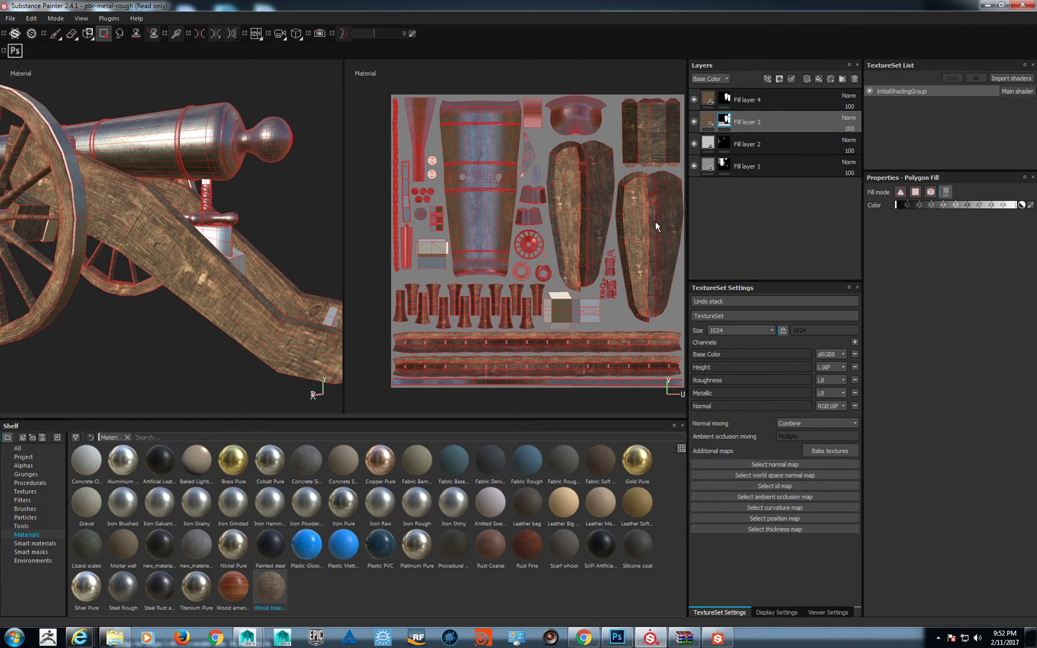
left_click_drag(222, 275, 223, 236, "alt")
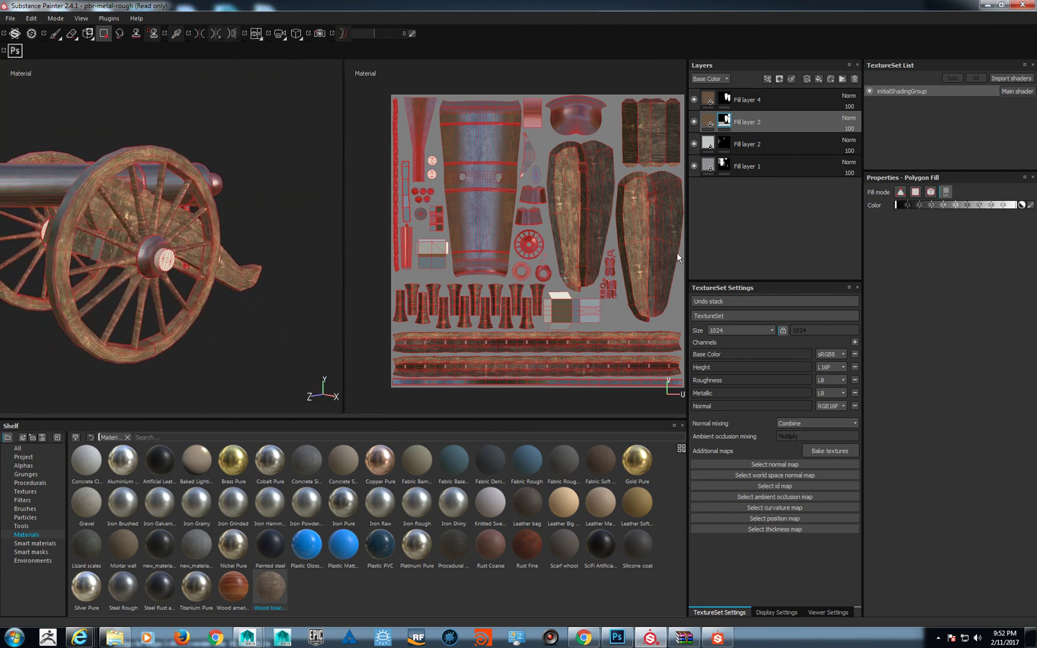
Step: Select Fill layer 4 and inspect the wood and metal materials on the cannon from several angles
left_click(775, 90)
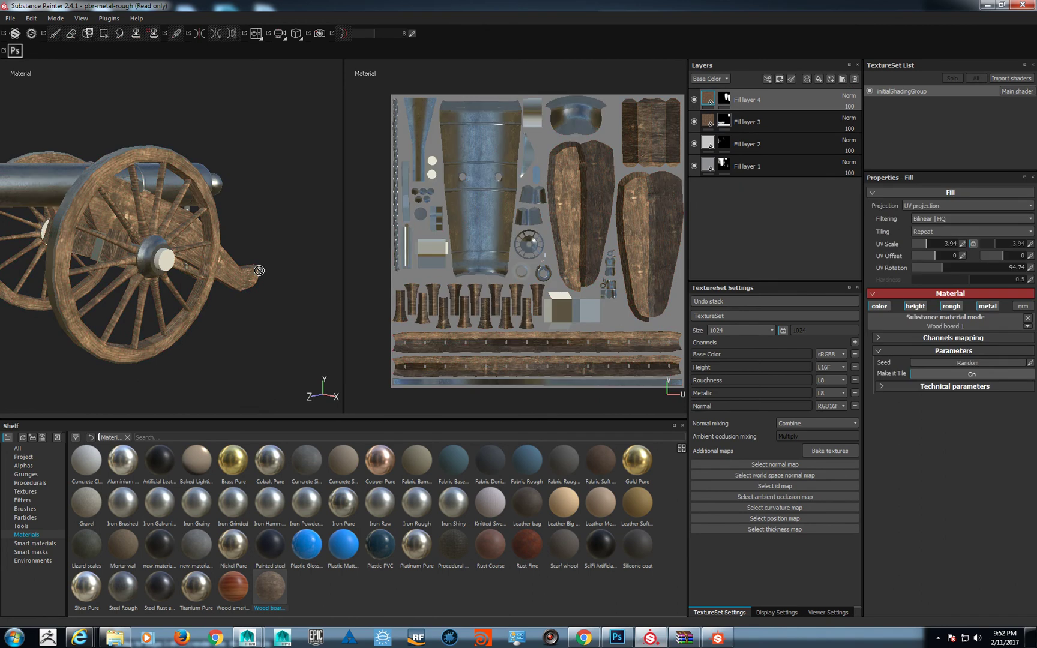
left_click_drag(258, 270, 238, 223, "alt")
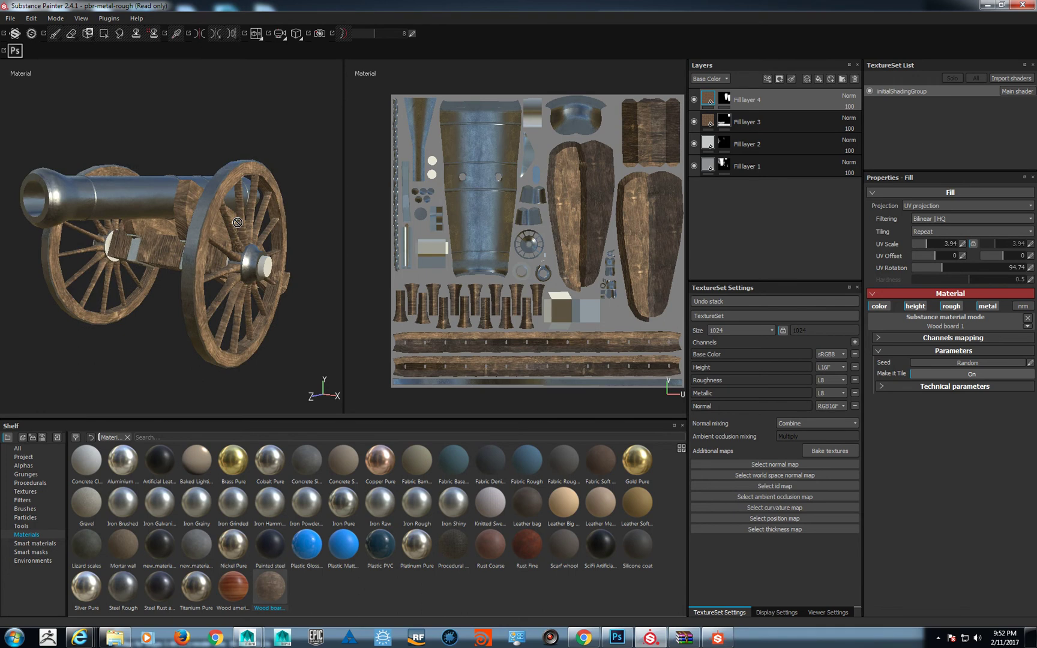
left_click_drag(238, 222, 175, 277, "alt")
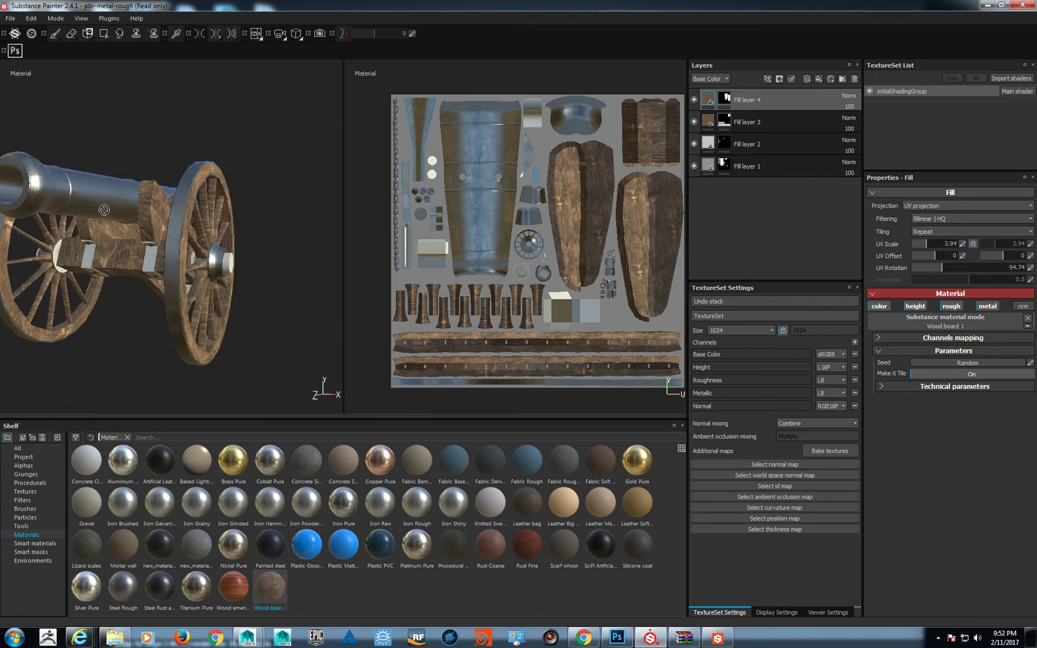
left_click_drag(104, 211, 177, 241, "alt")
left_click_drag(254, 225, 336, 226, "alt")
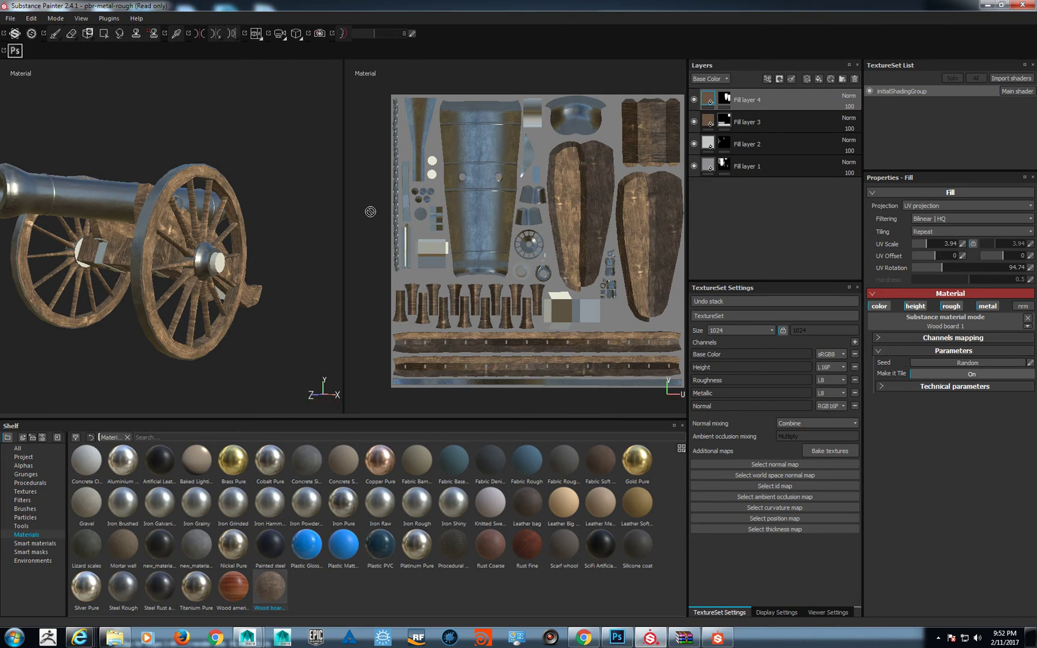
Step: Review the cannon's individual channels, including metallic, normal, base color, height and roughness, and return to the material display
key("c")
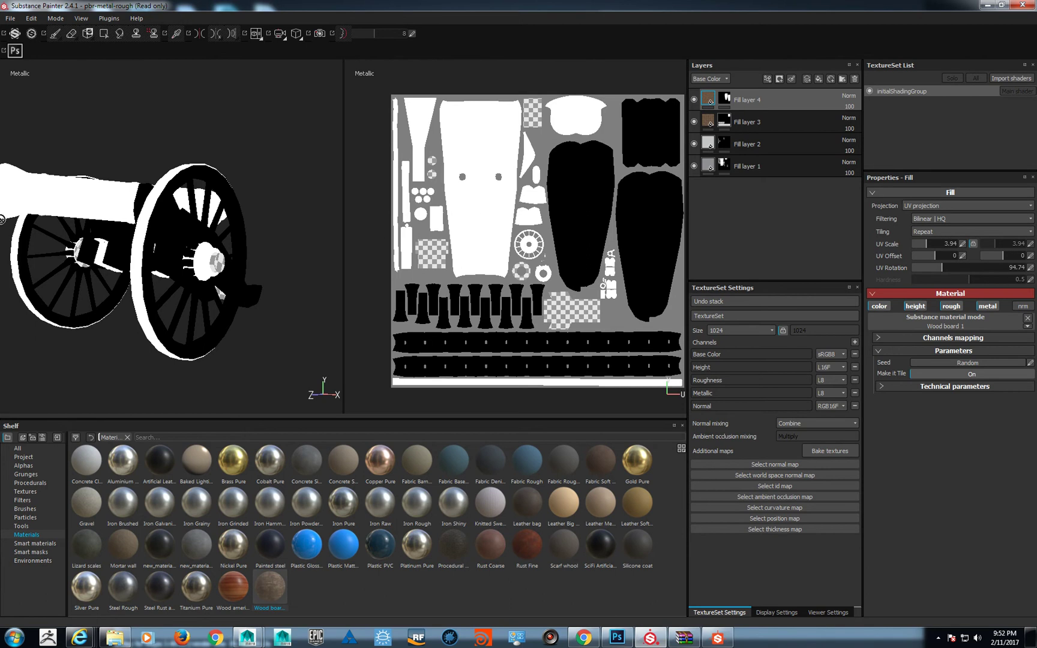
key("c")
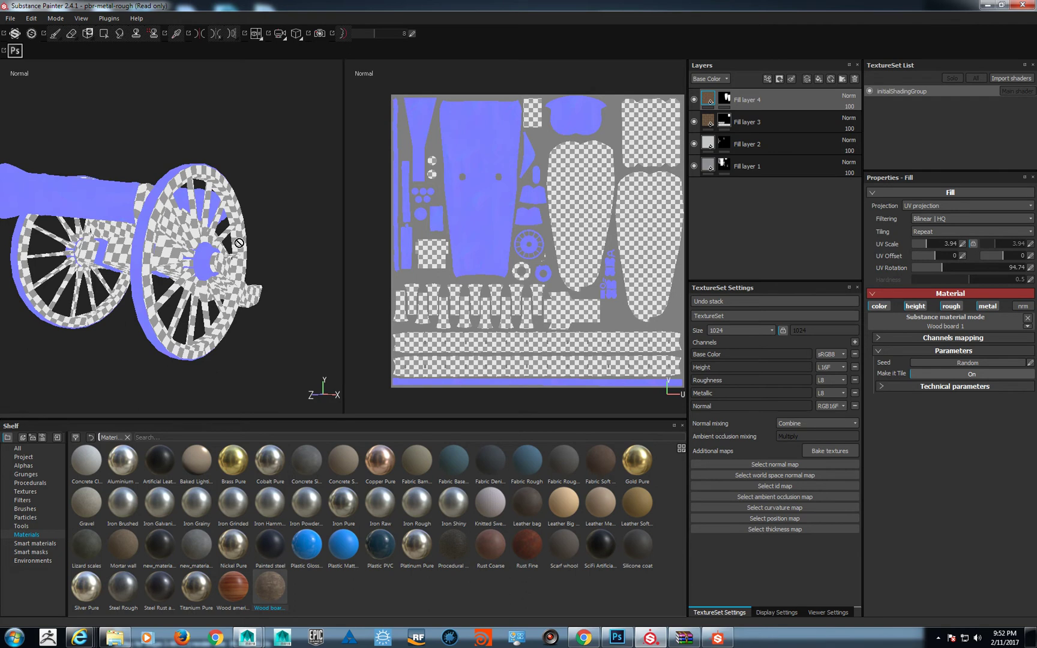
key("c")
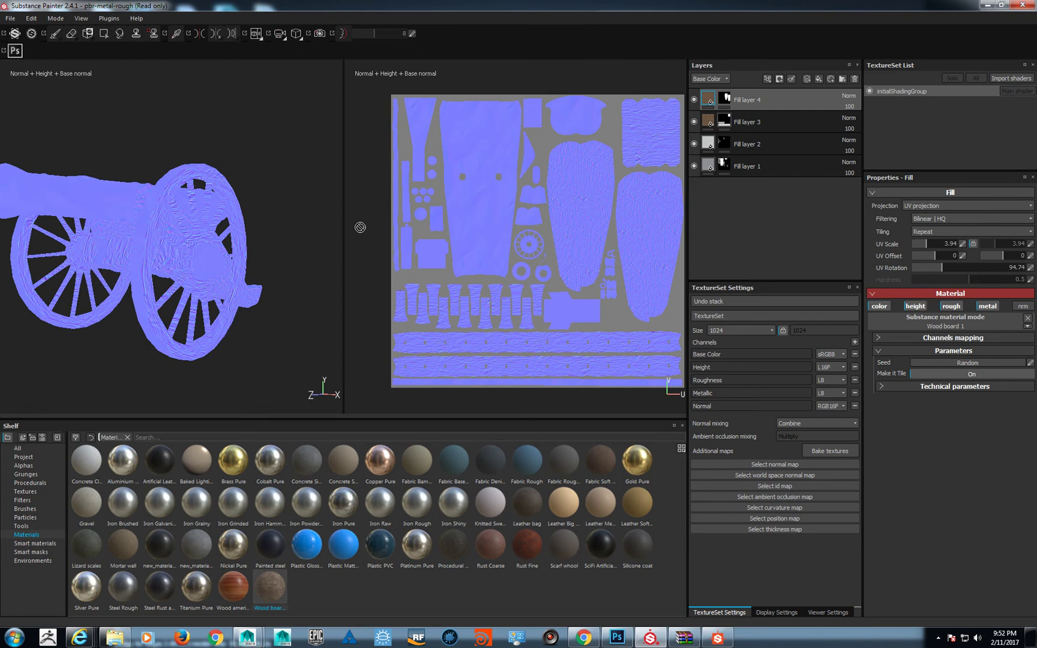
key("c")
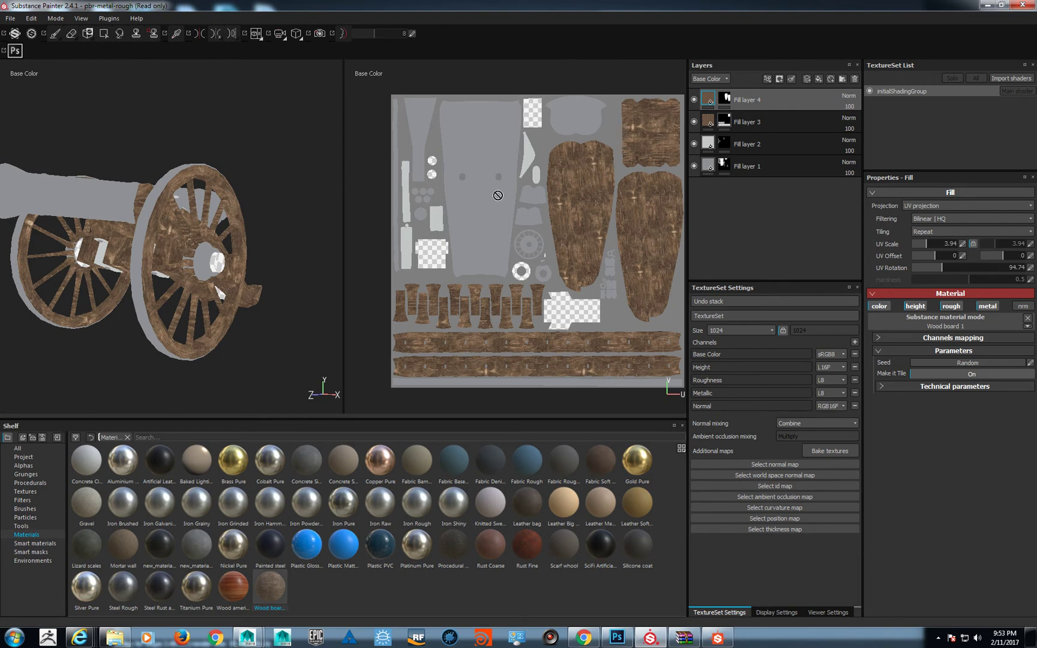
key("c")
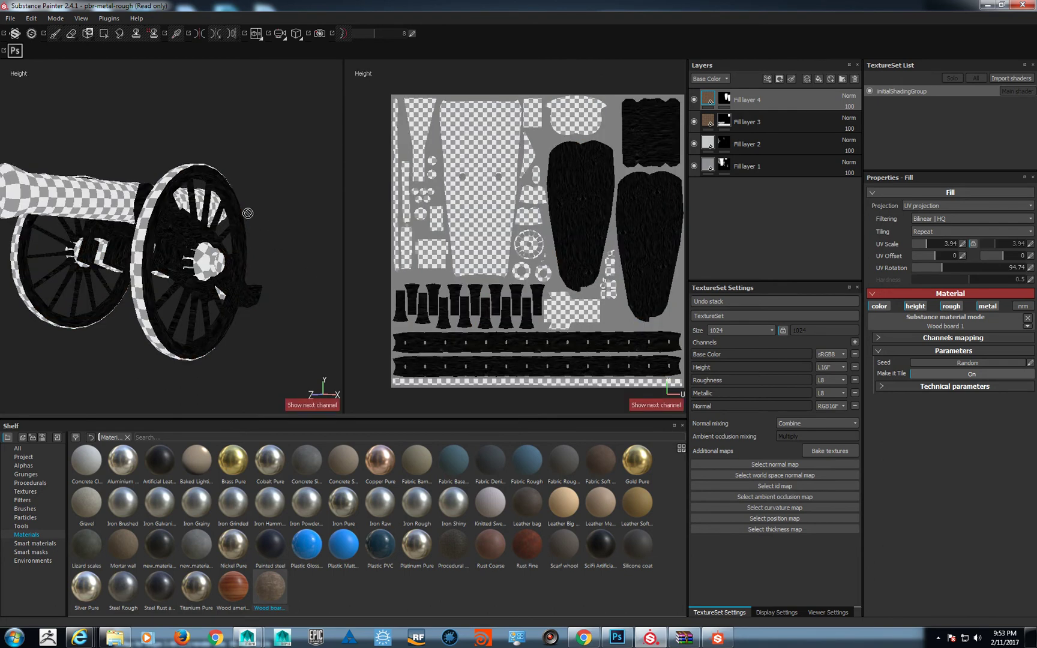
key("c")
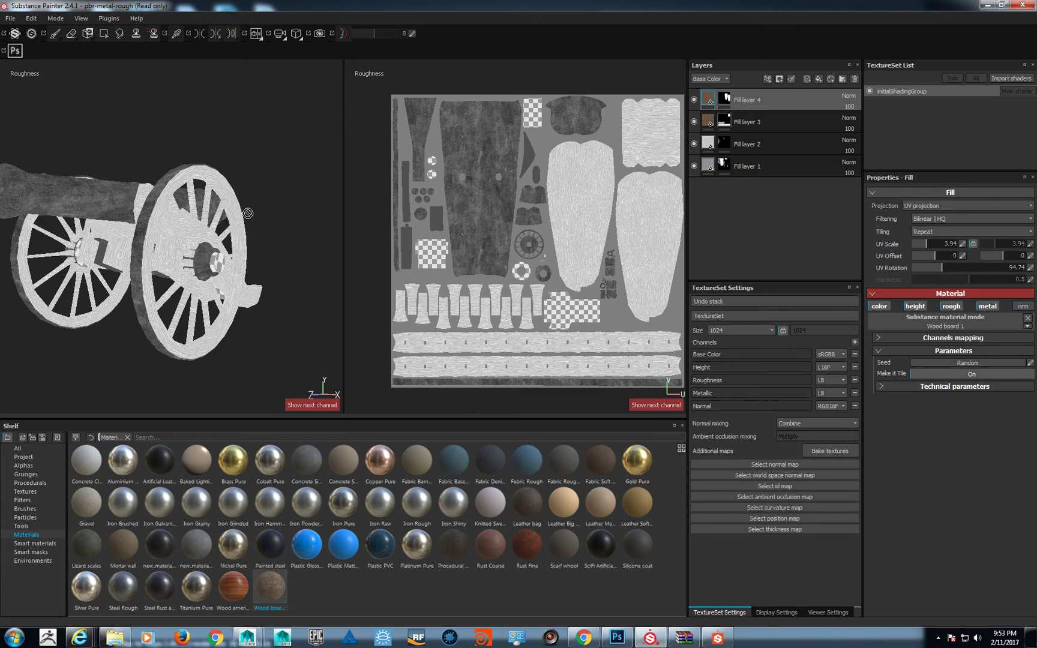
key("m")
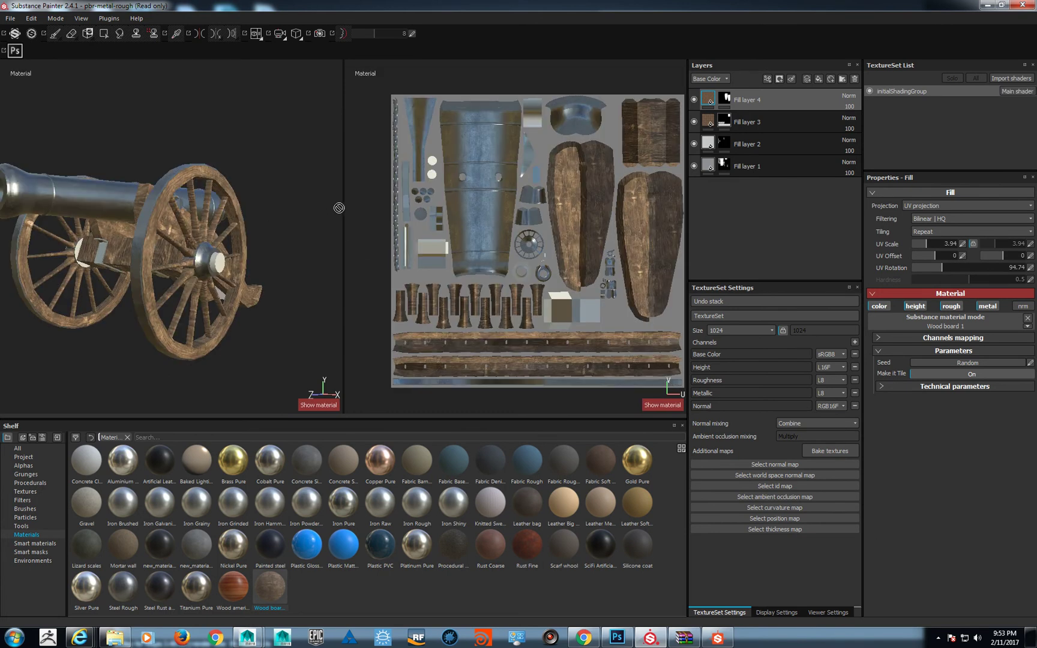
Step: Open the texture export settings, choose the Unreal Engine 4 (Packed) configuration and expand the initialShadingGroup texture set's map list
left_click(10, 18)
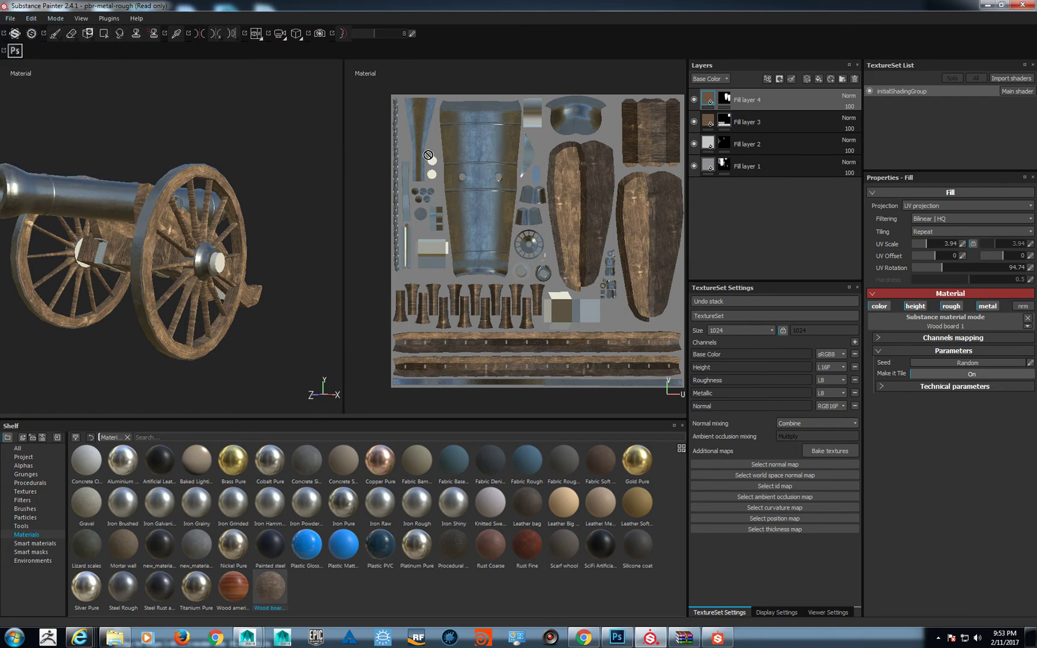
right_click(372, 139)
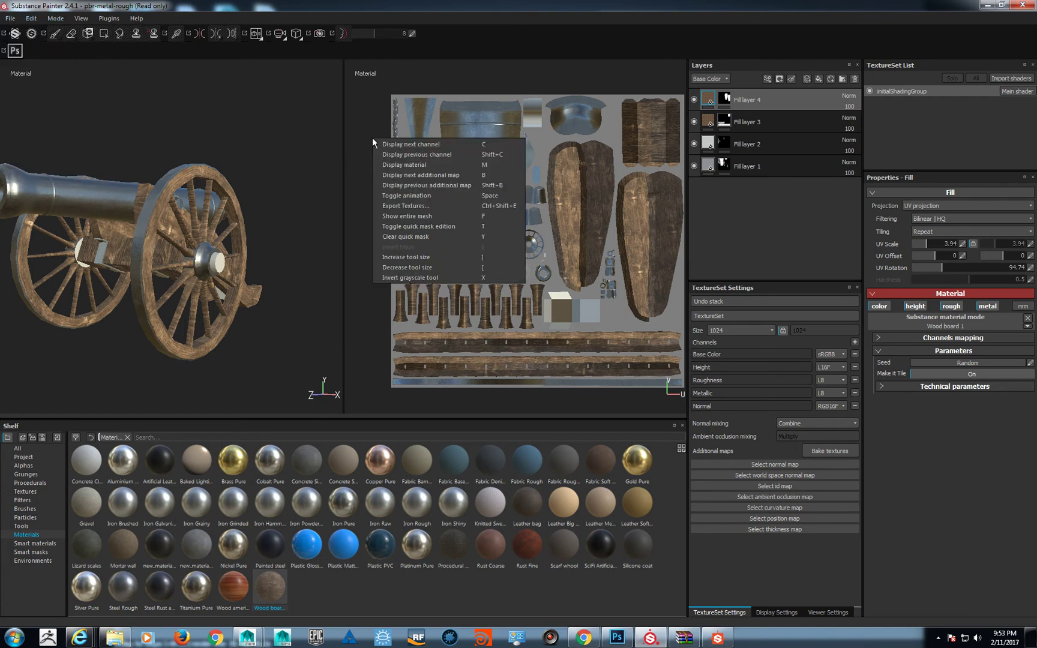
left_click(444, 205)
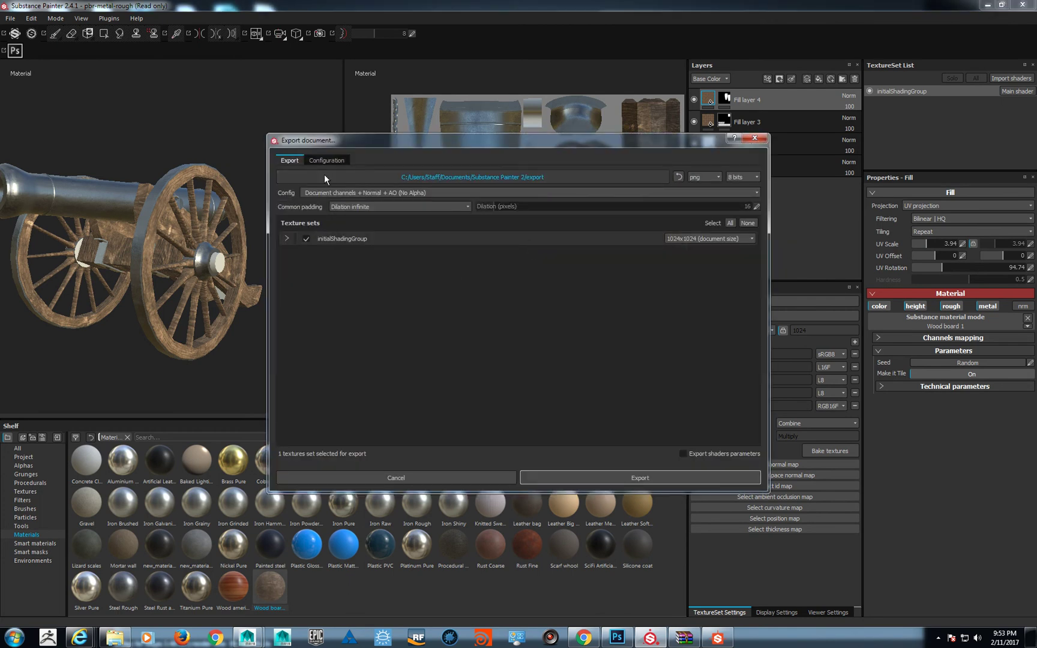
left_click(424, 191)
scroll(408, 213, "down", 5)
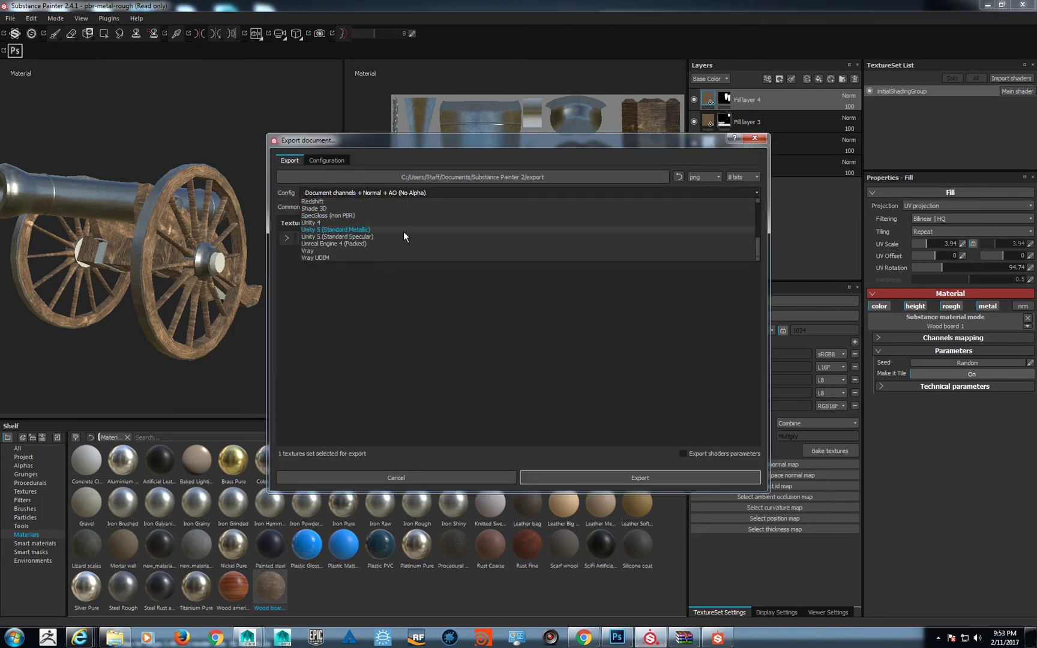
left_click(360, 243)
left_click(287, 239)
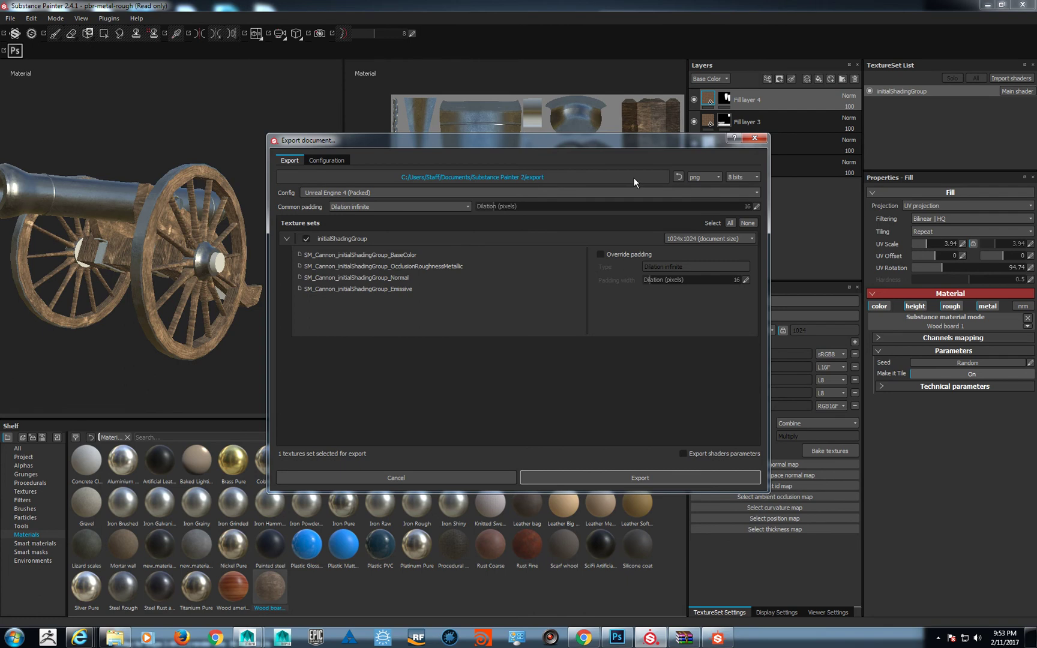
Step: Set the export folder to Bakes inside the desktop's Substance_Demo folder
left_click(667, 177)
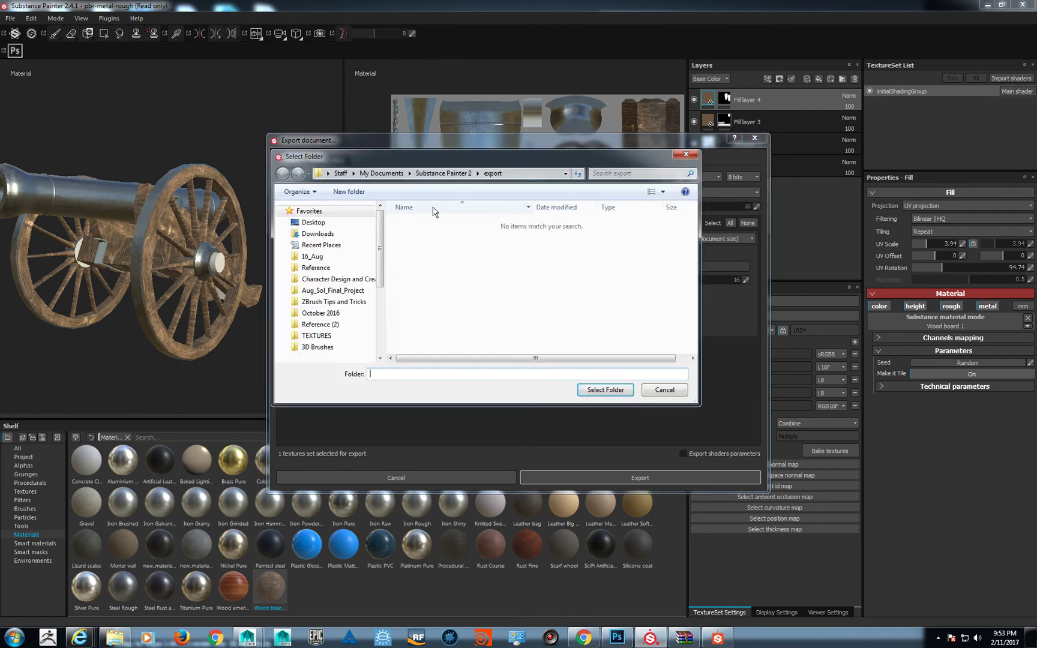
left_click(317, 222)
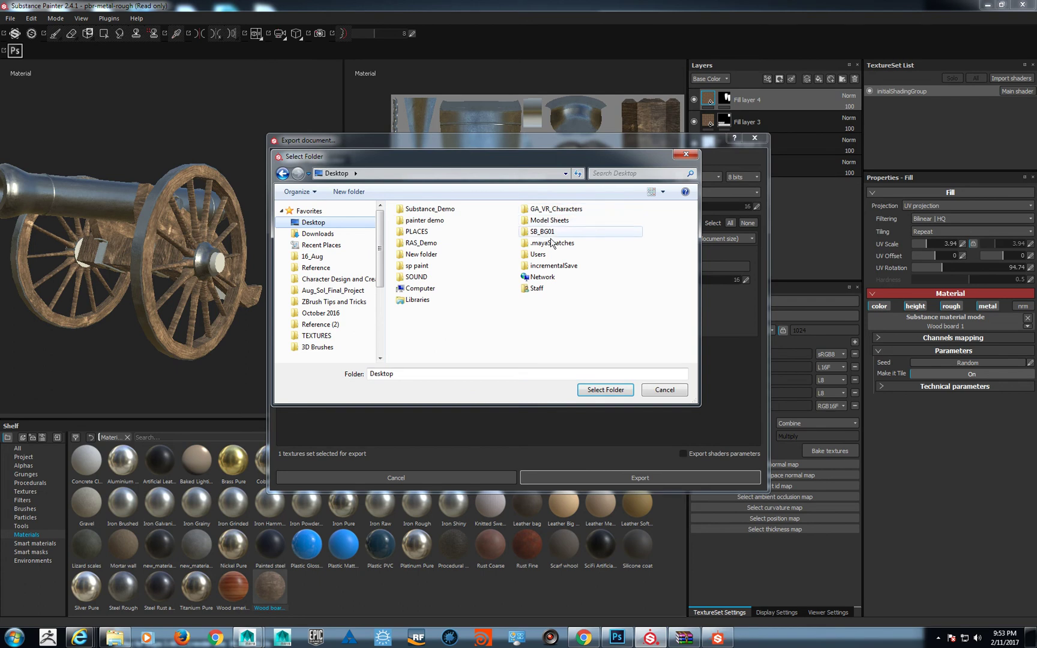
double_click(423, 209)
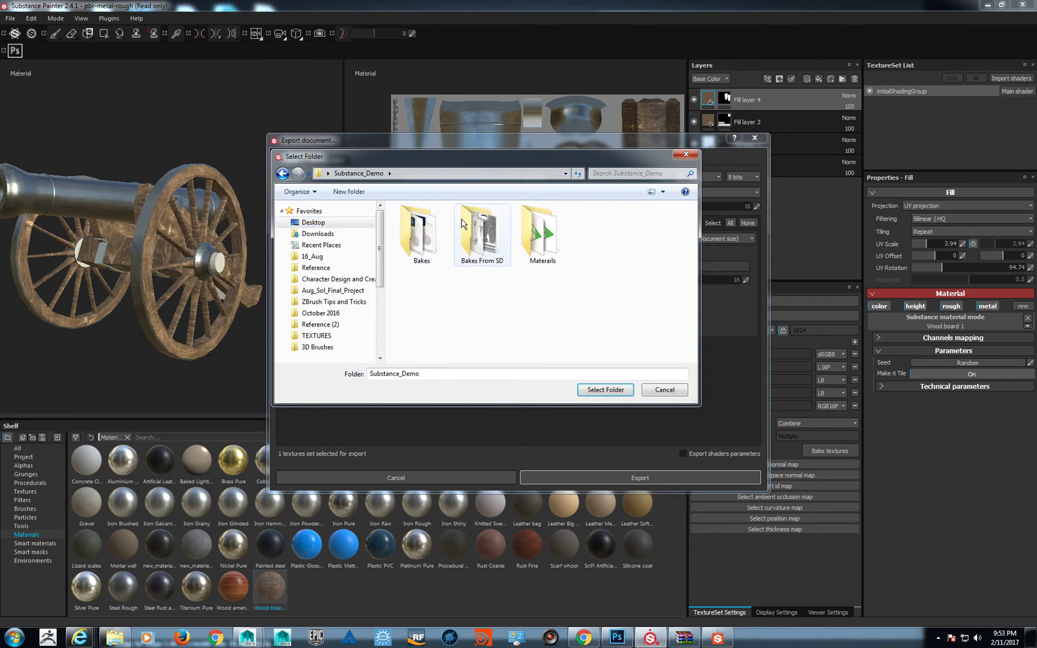
left_click(434, 243)
double_click(435, 242)
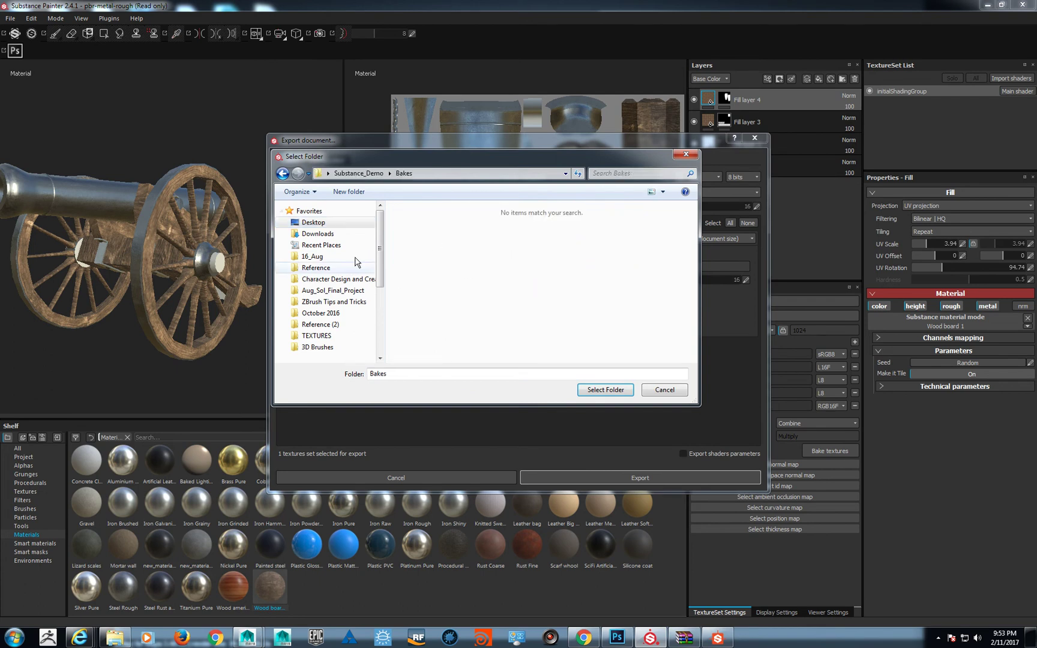
left_click(282, 174)
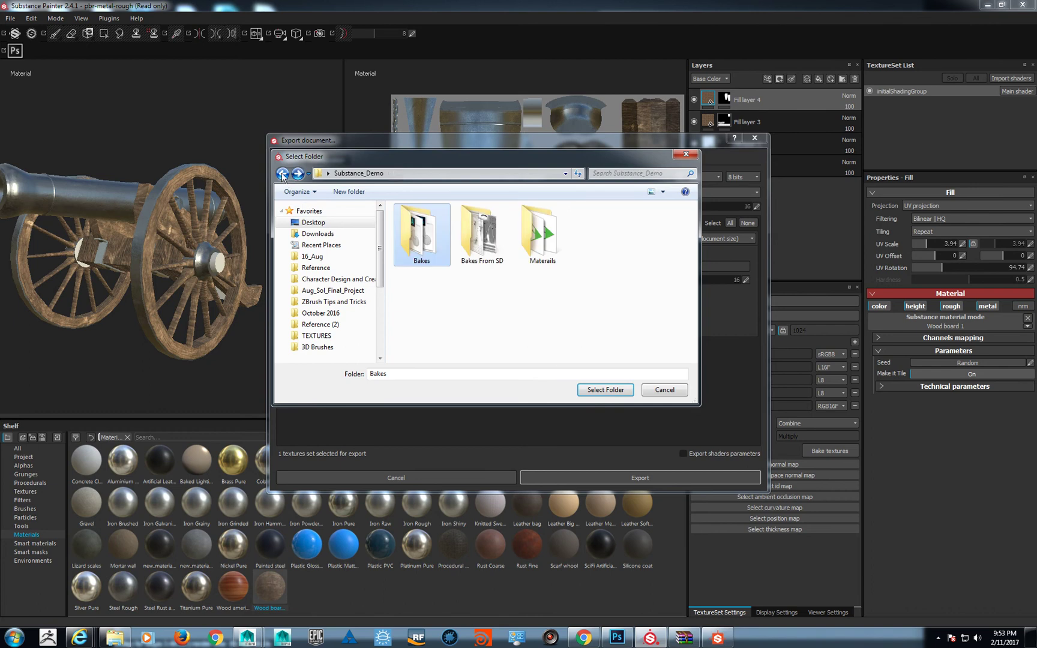
left_click(592, 389)
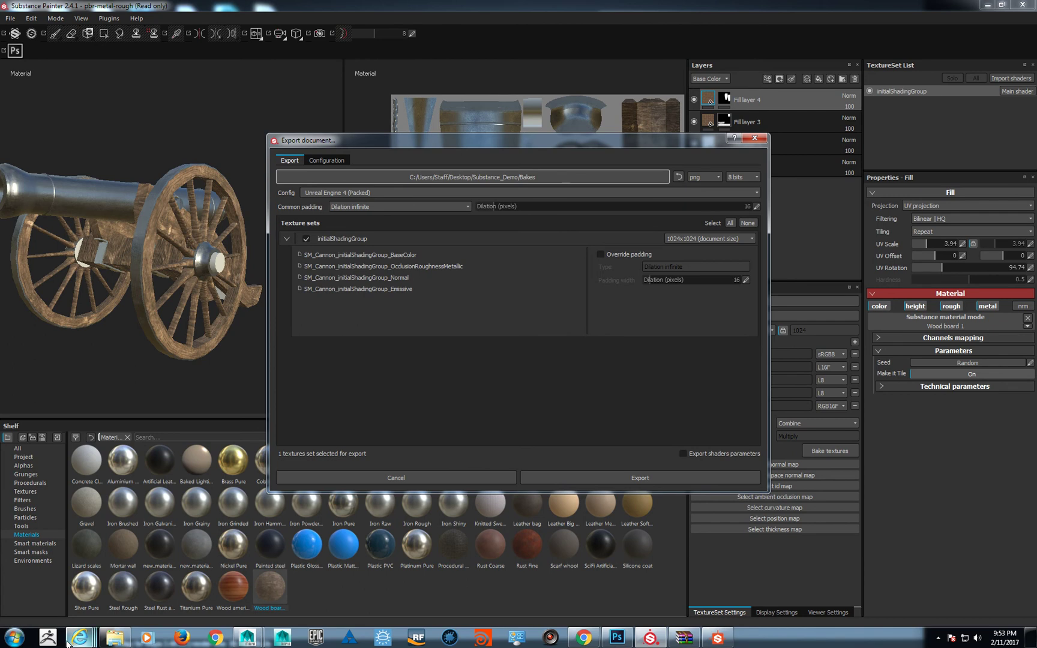
Step: Switch to Windows Explorer and delete the three old SM_Cannon Targa textures from the Substance_Demo Bakes folder
left_click(115, 638)
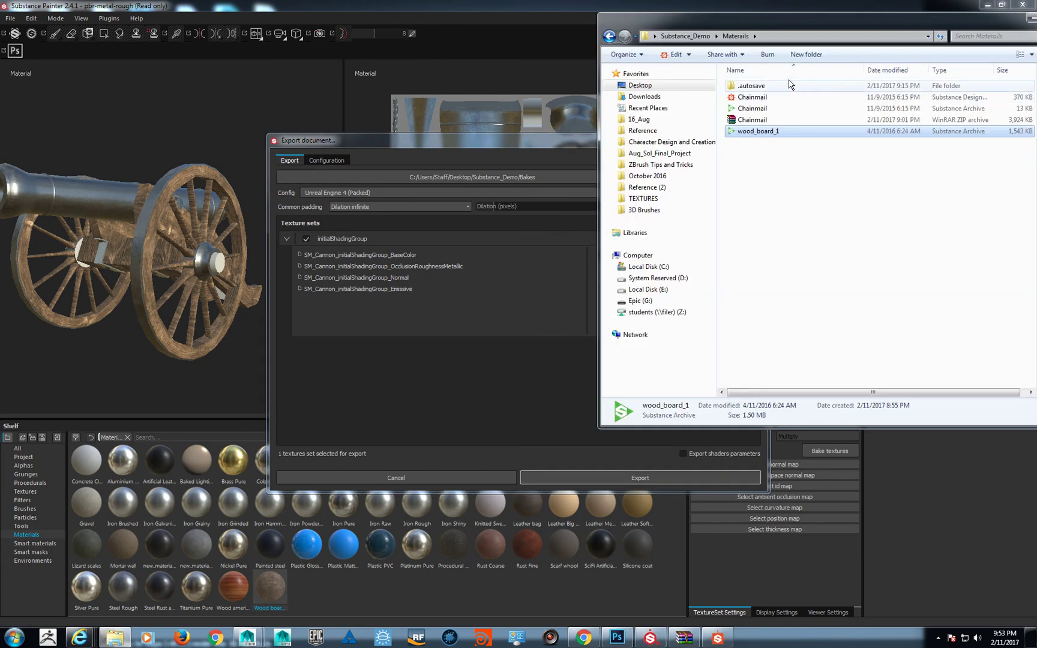
key("BackSpace")
double_click(768, 87)
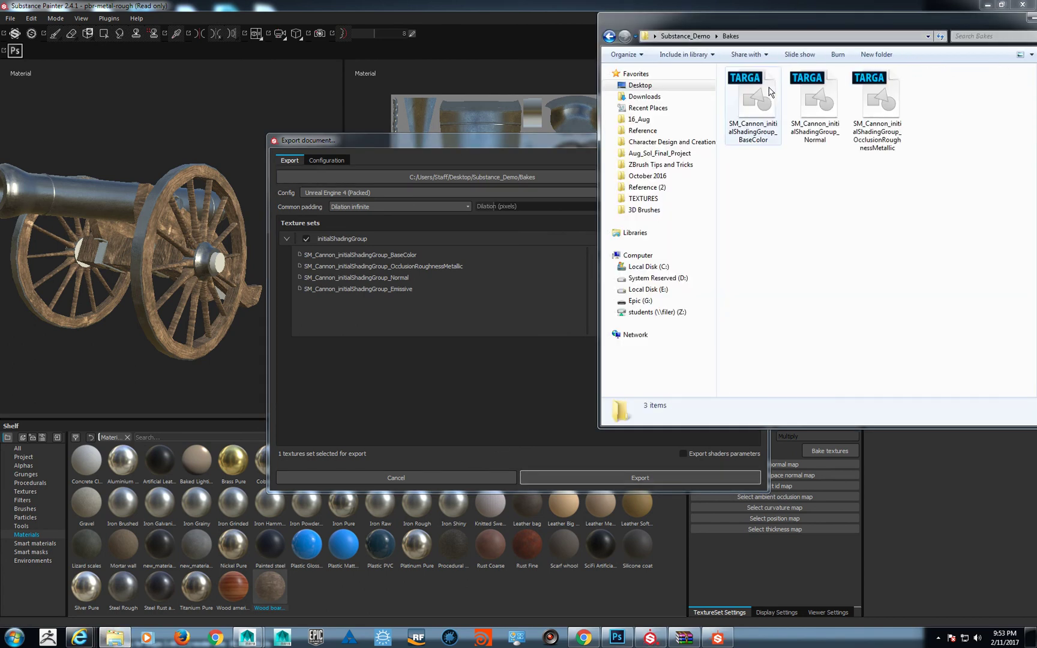
left_click_drag(913, 179, 731, 86)
key("Delete")
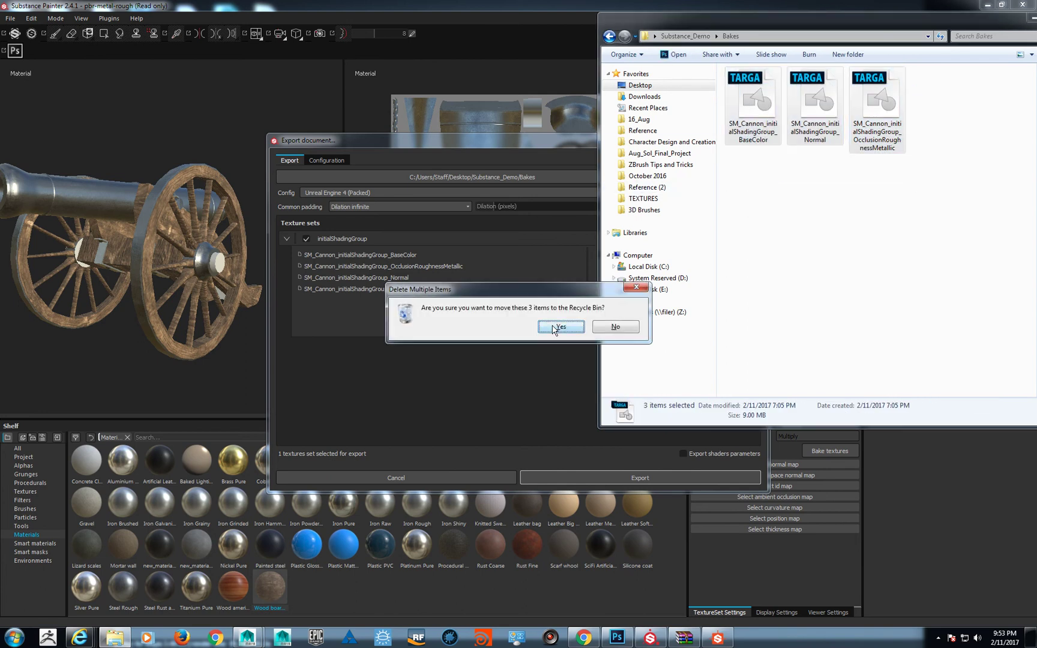
left_click(553, 327)
Step: Return to Substance Painter, export the cannon textures as 8-bit PNG files and dismiss the export message
left_click(525, 440)
left_click(609, 475)
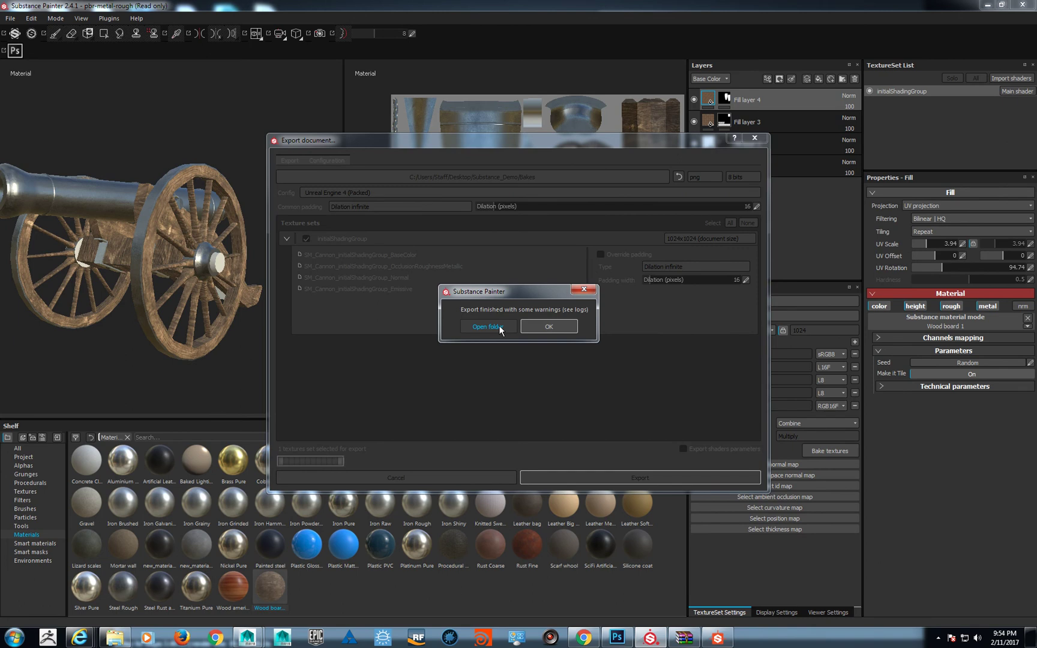
left_click(528, 326)
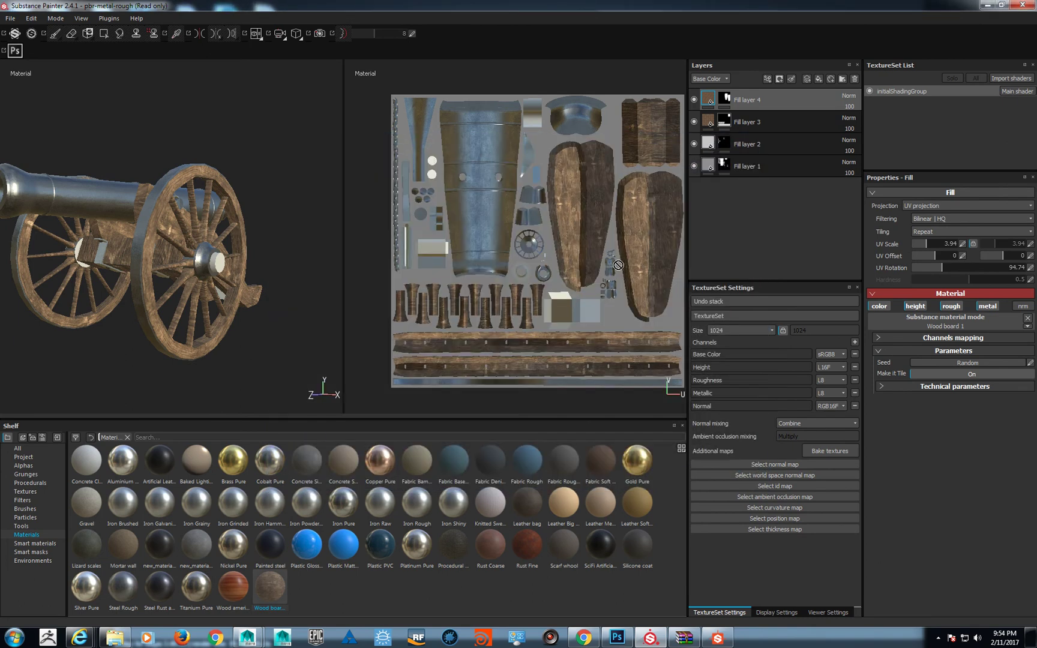
Step: Delete the three newly exported SM_Cannon PNG textures from the Bakes folder in Windows Explorer
left_click(114, 637)
left_click_drag(952, 142, 769, 166)
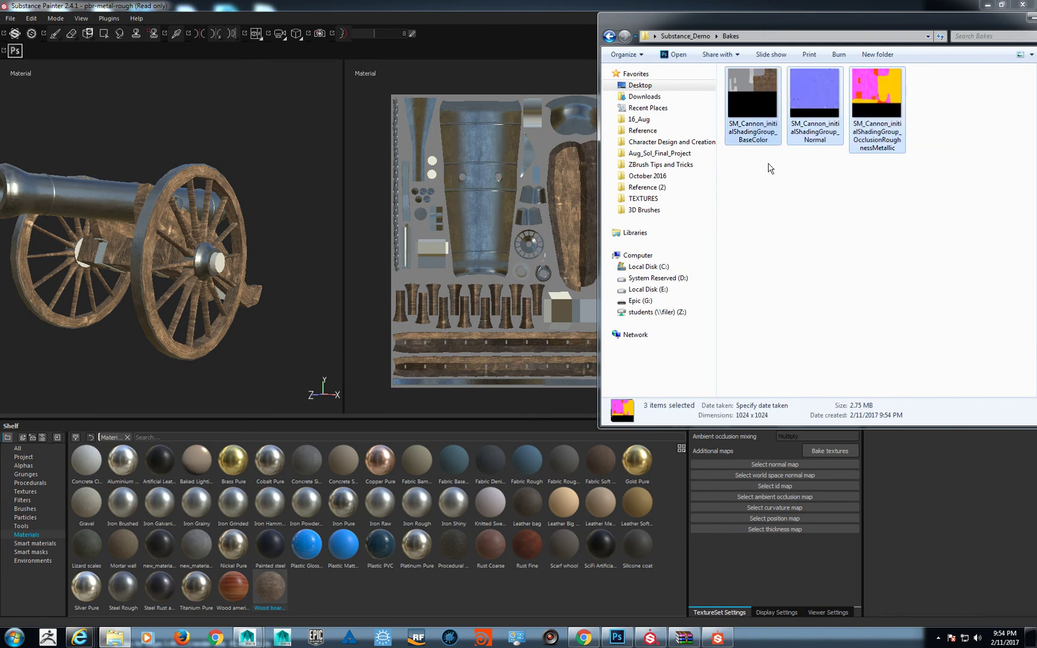
key("Delete")
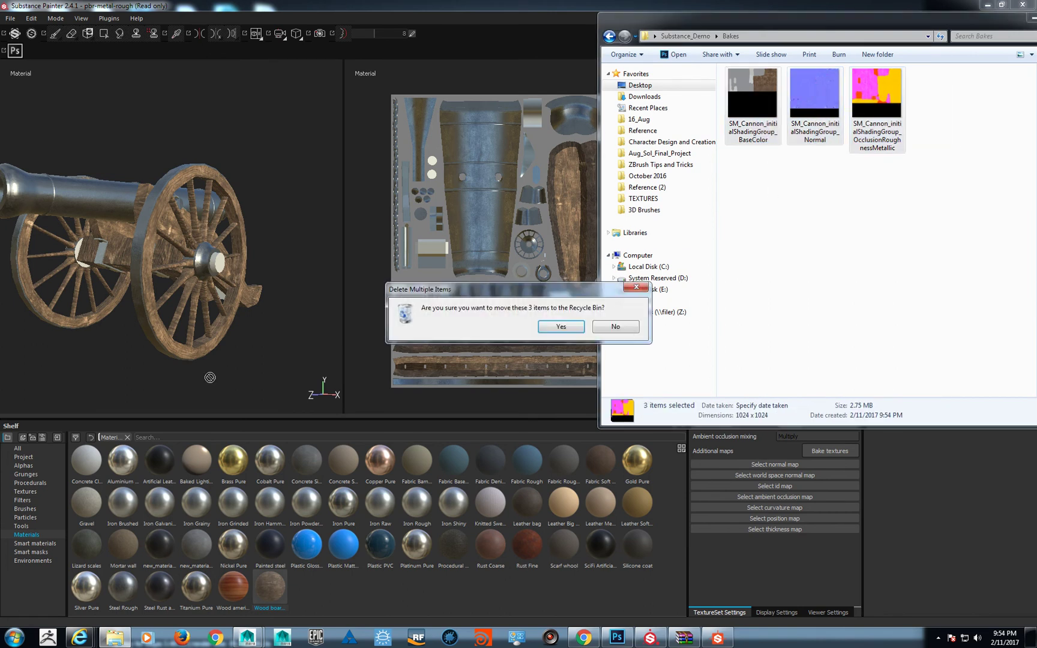
left_click(561, 327)
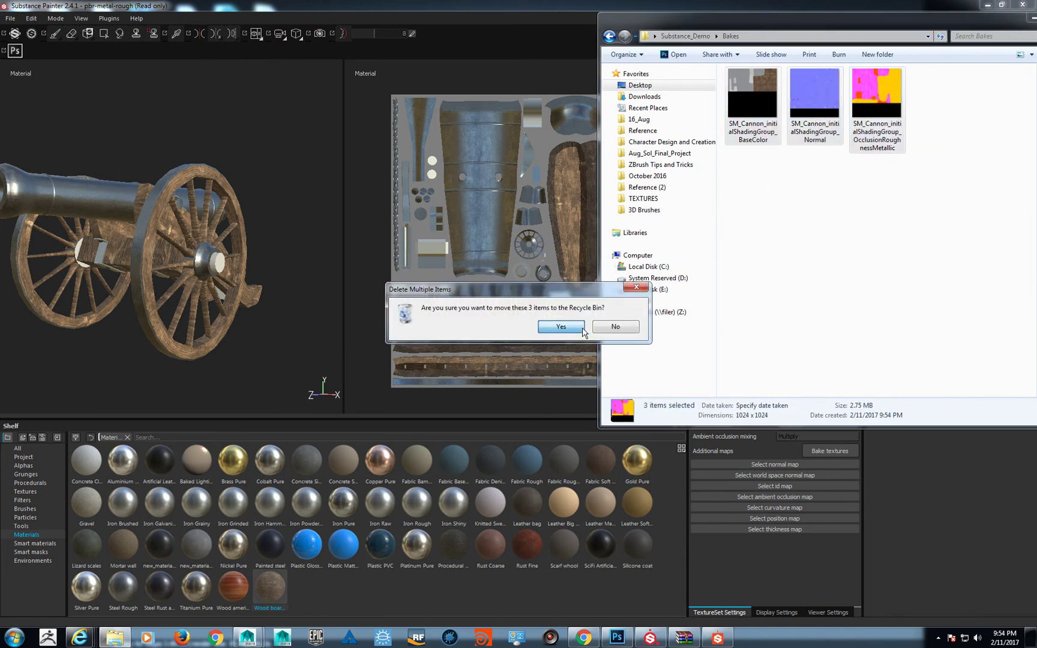
Step: Export the cannon textures as 8-bit Targa files with the Unreal Engine 4 (Packed) configuration and dismiss the export message
right_click(362, 234)
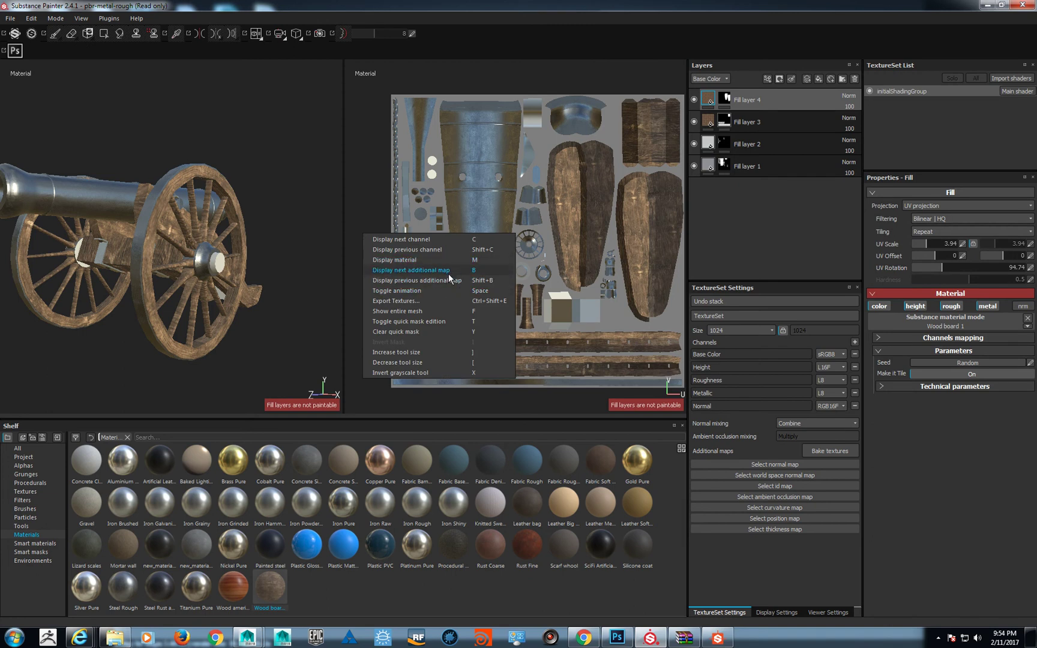
left_click(408, 300)
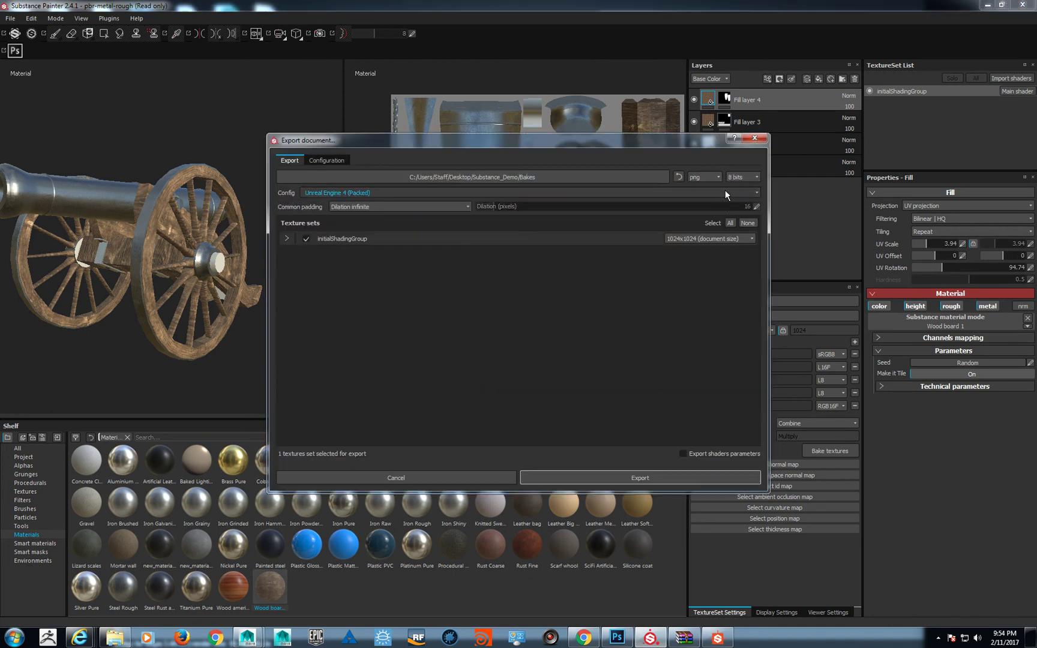
left_click(714, 177)
scroll(699, 234, "down", 5)
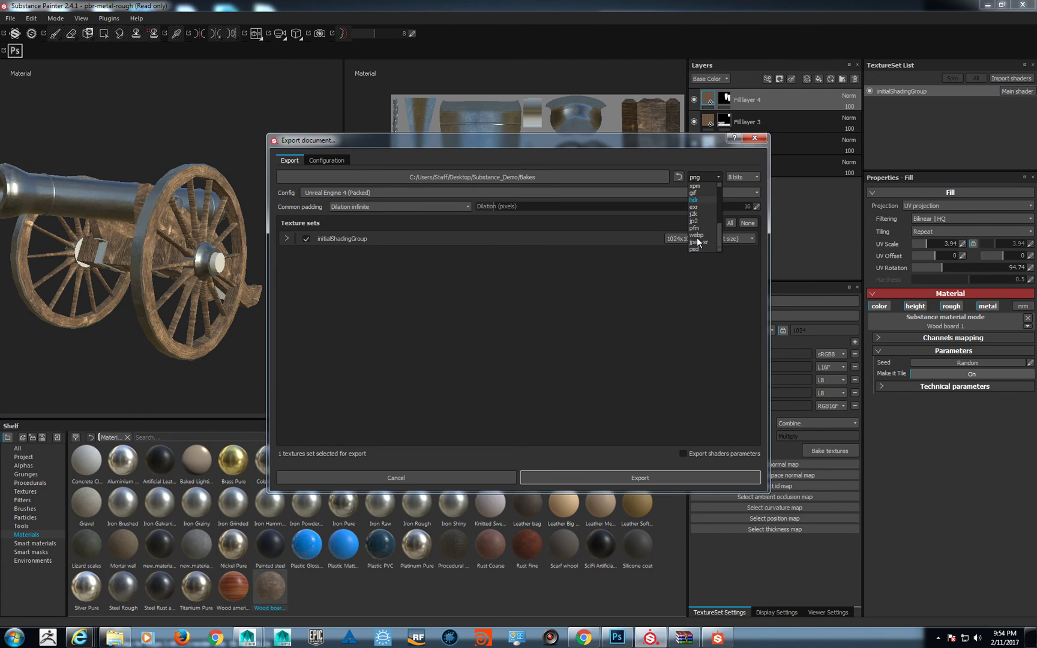
scroll(702, 232, "up", 3)
scroll(711, 203, "down", 1)
left_click(696, 207)
left_click(651, 479)
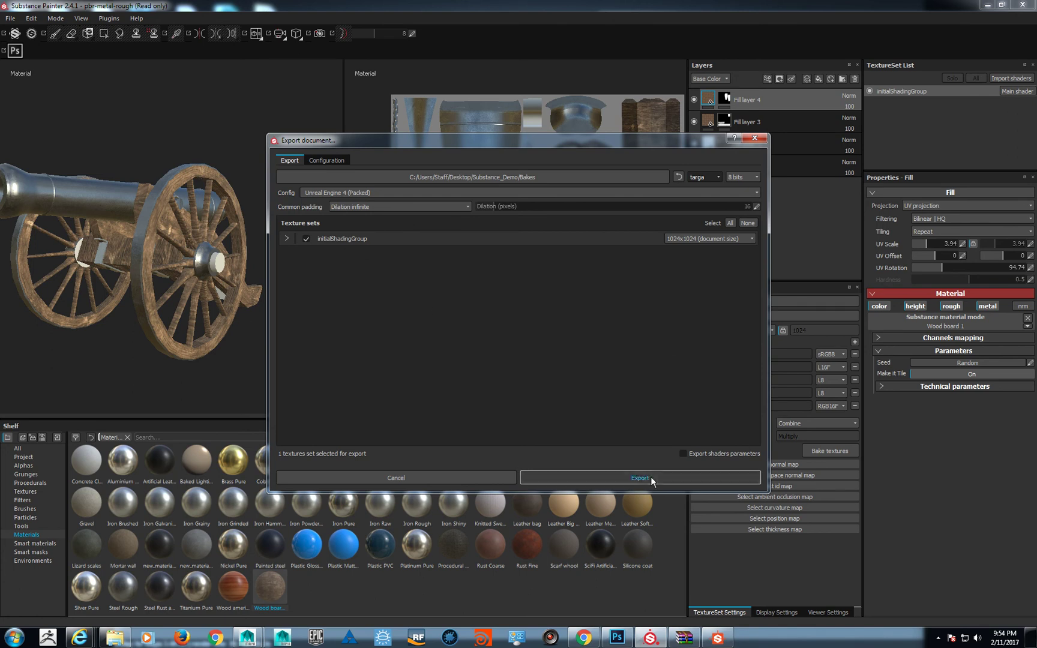
left_click(482, 329)
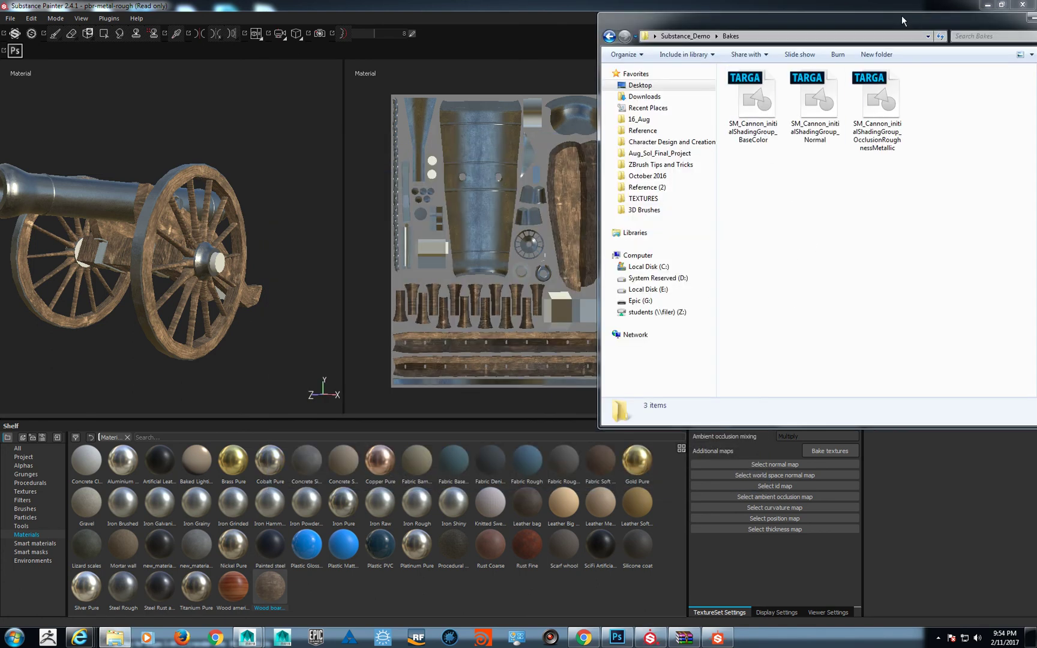
Step: Close the ShinyWood archive and Substance Designer, minimize the Bakes folder and browser windows, and return to Substance Painter
left_click_drag(903, 21, 791, 20)
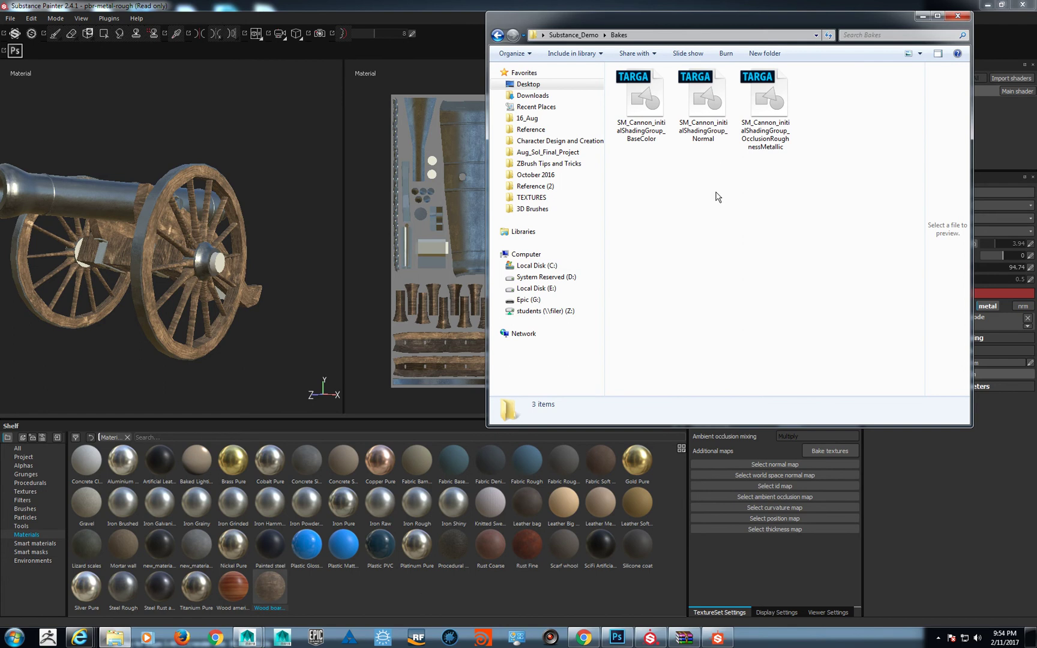
left_click(922, 16)
left_click(986, 5)
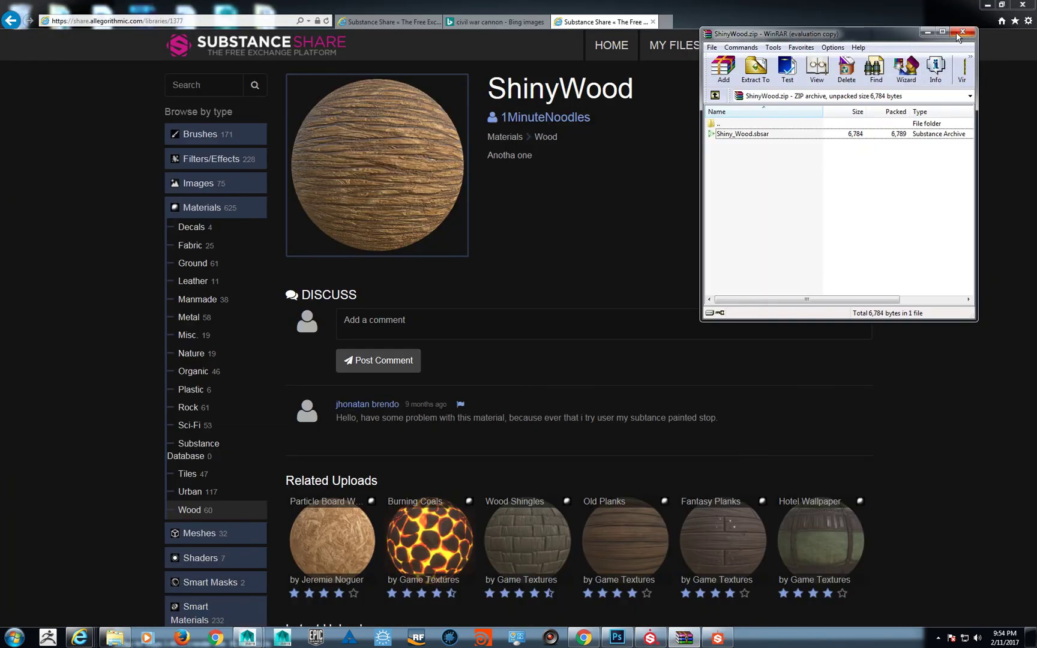
left_click(968, 23)
left_click(987, 5)
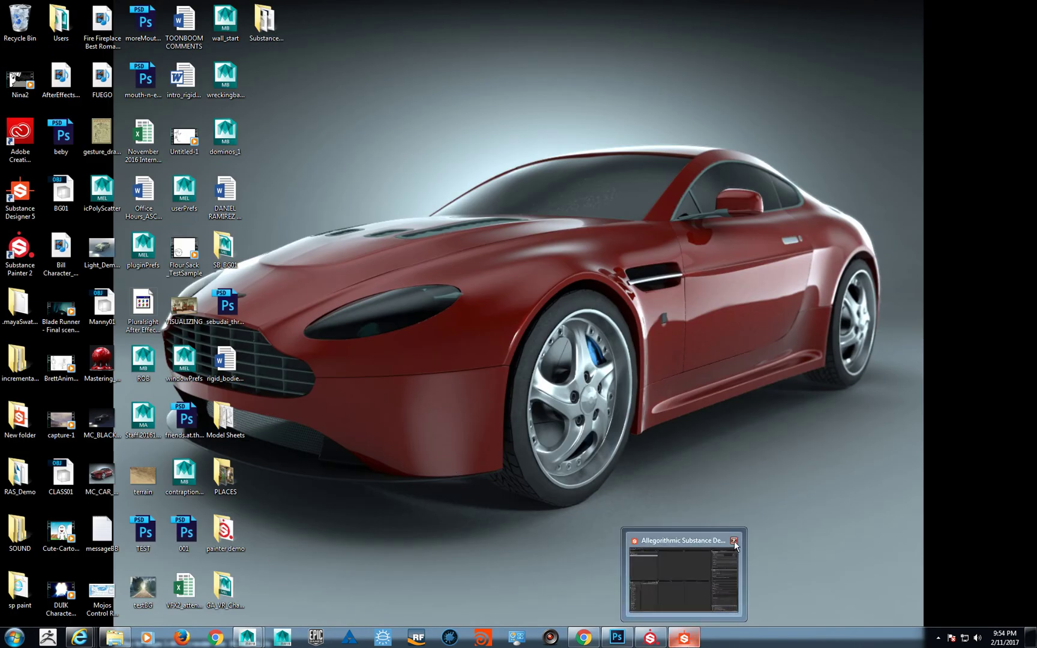
left_click(734, 539)
left_click(663, 632)
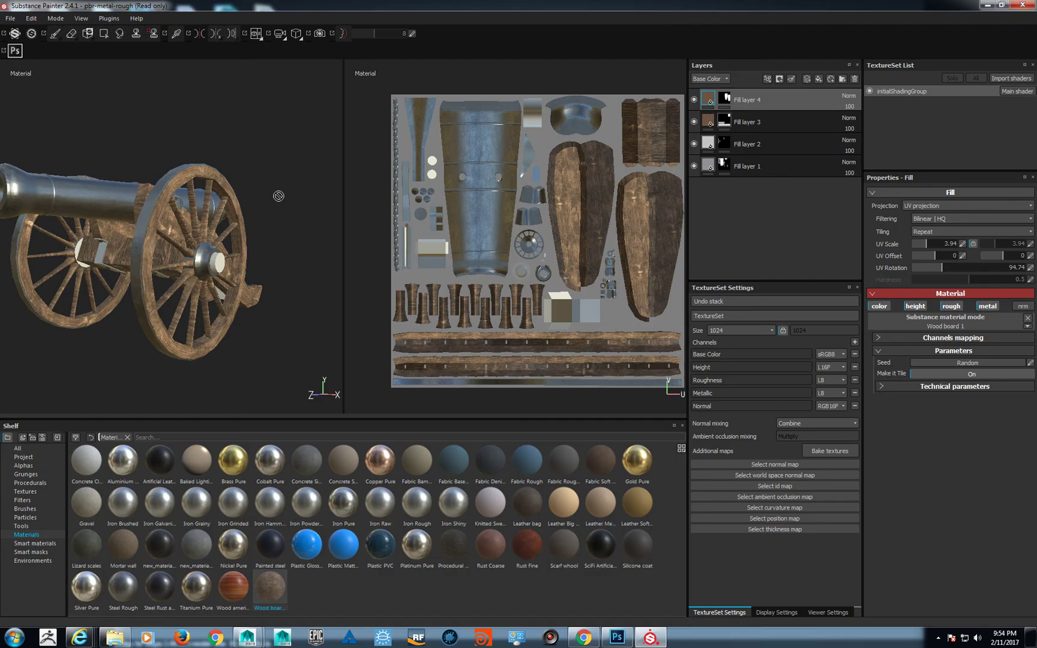
Step: Start saving the project under a new name and open the desktop's Substance_Demo folder as its location
left_click(10, 18)
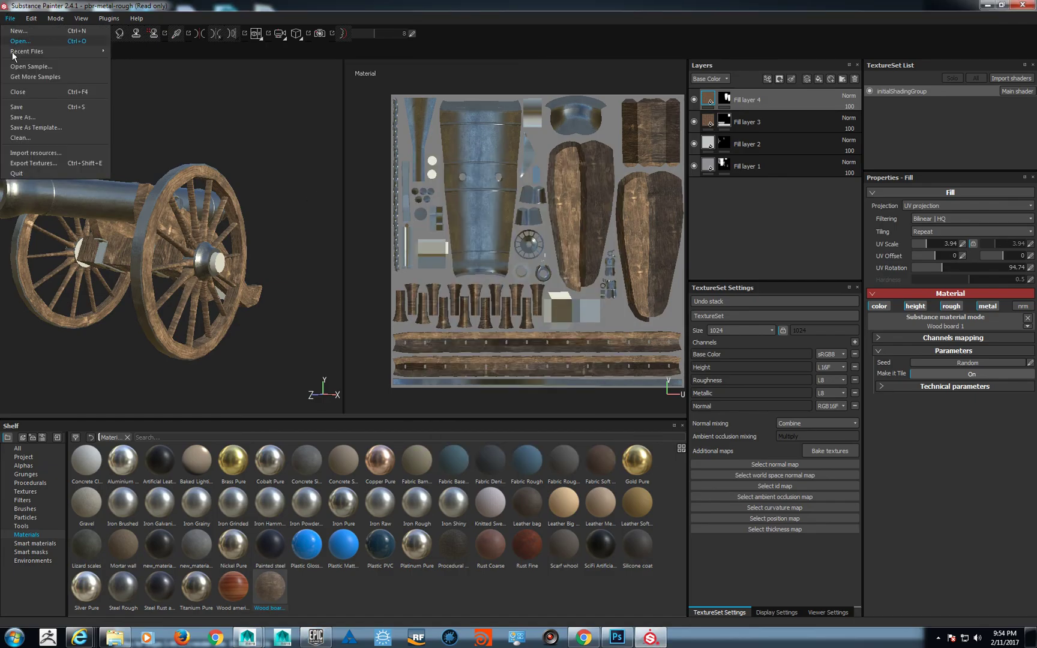
left_click(32, 118)
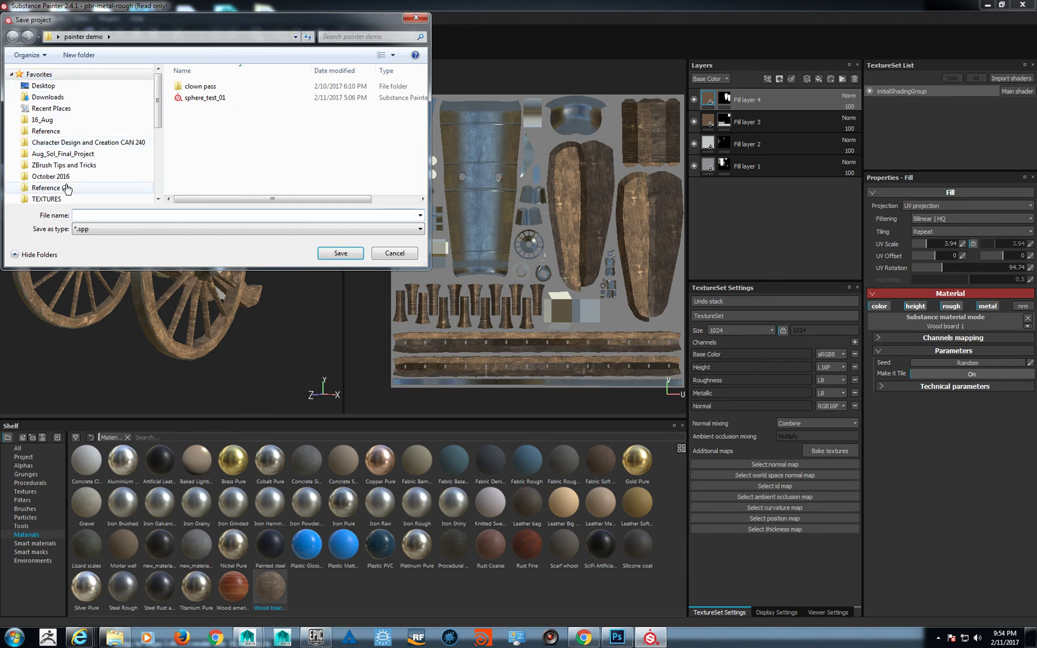
scroll(70, 144, "down", 2)
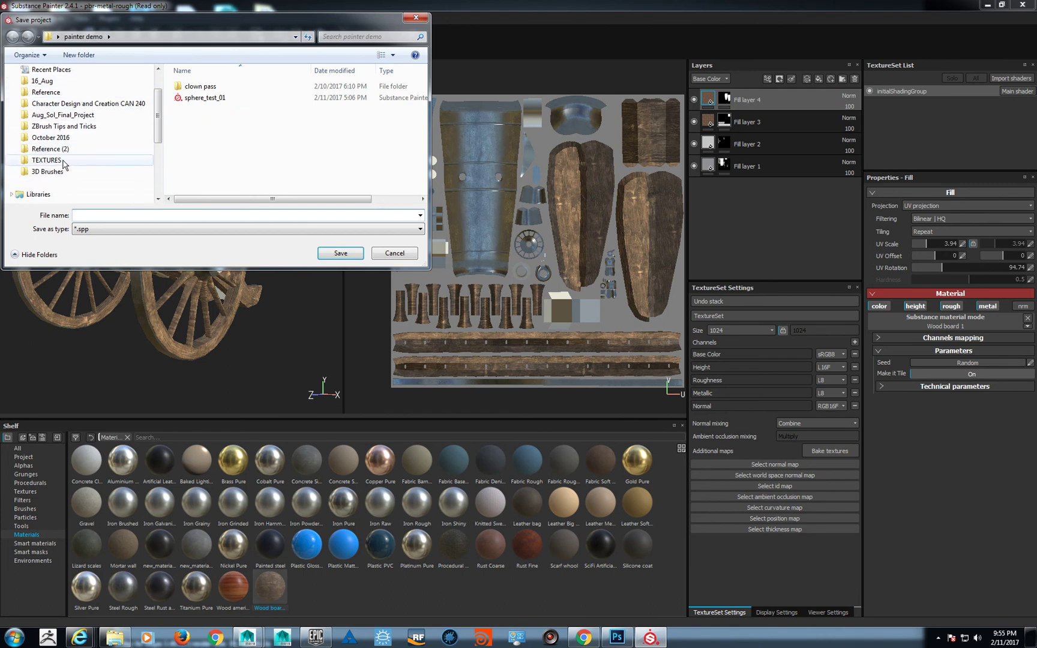
scroll(120, 106, "up", 2)
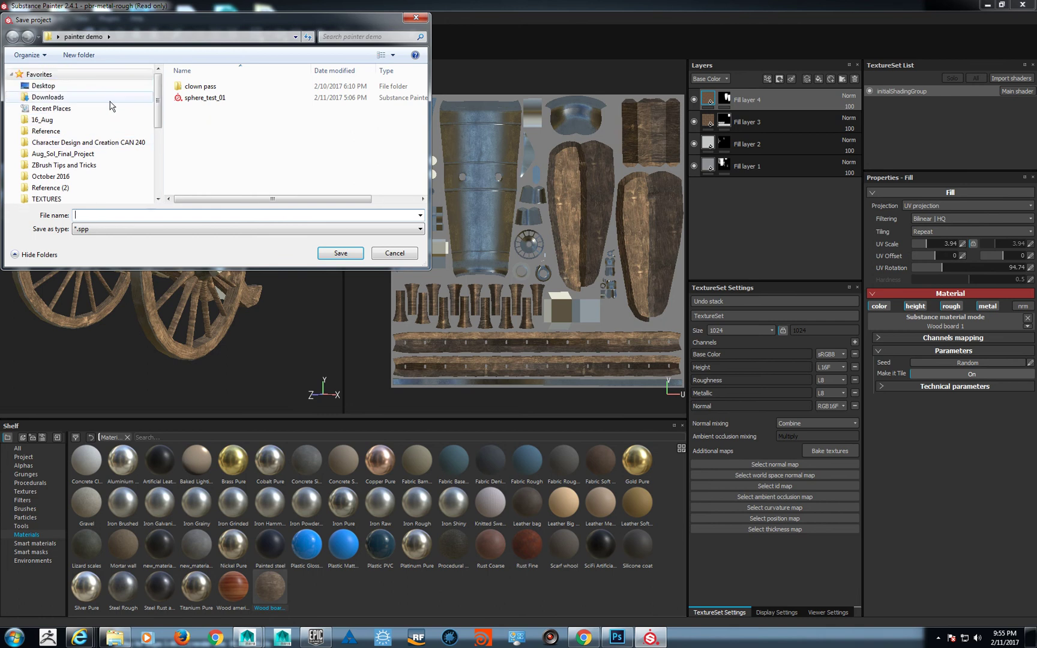
left_click(75, 97)
left_click(43, 86)
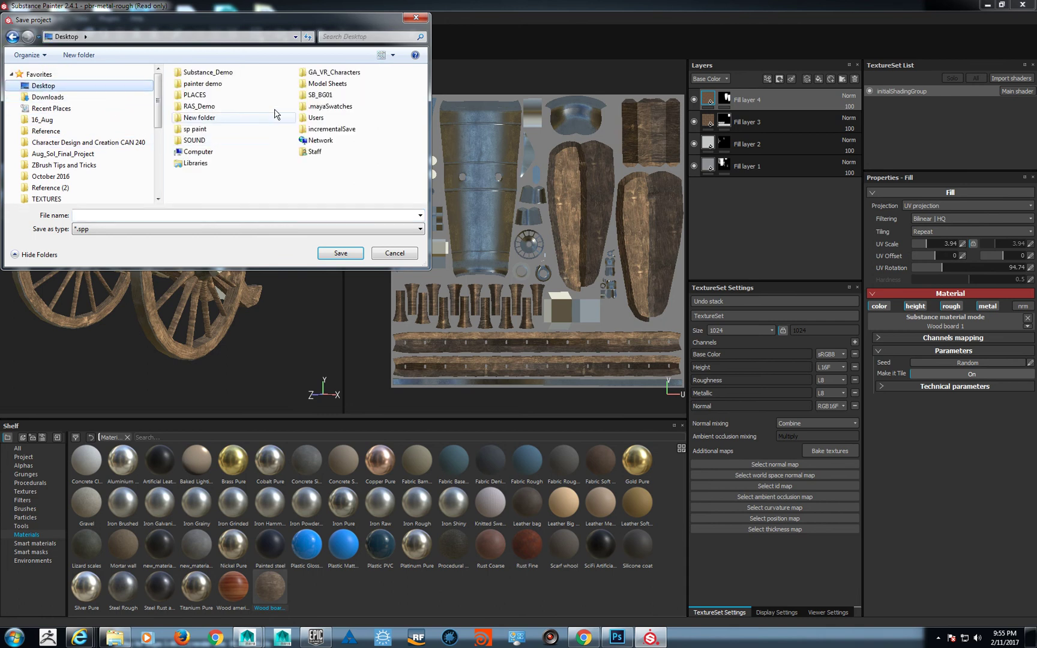
double_click(226, 74)
Step: Save the project as cannon in the Substance_Demo folder in .spp format
left_click(199, 214)
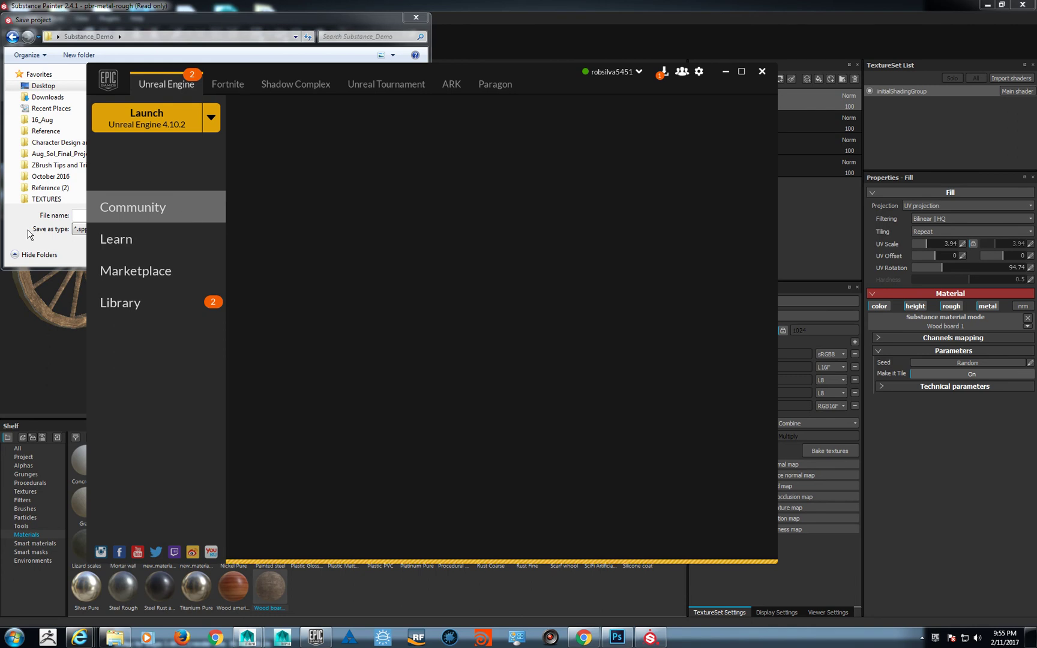
key("alt+Tab")
type("ca")
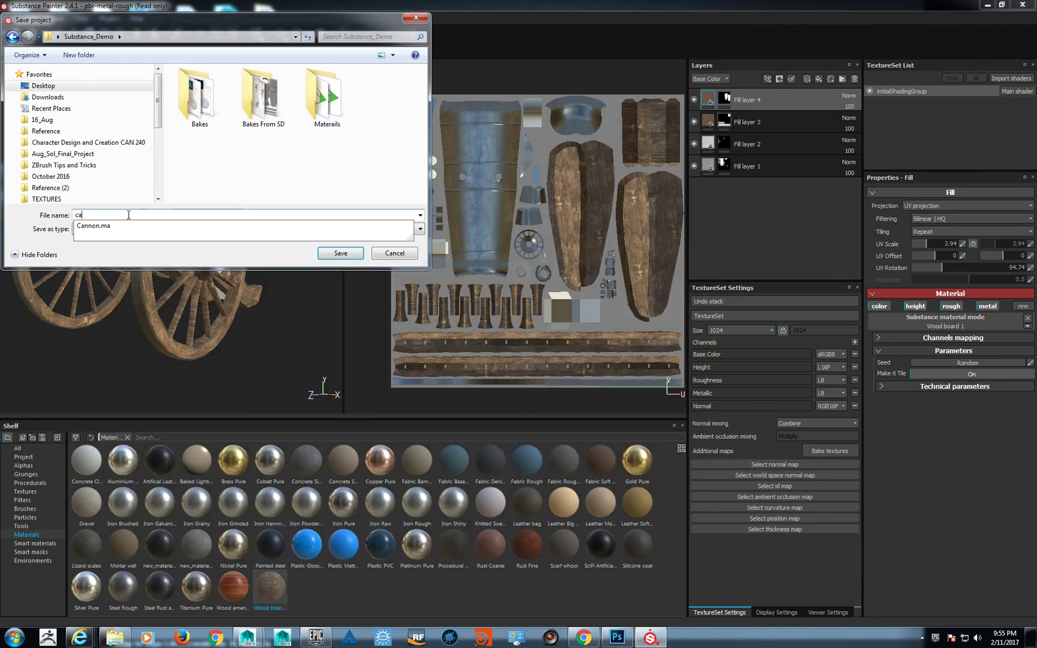
type("nnon")
left_click(352, 203)
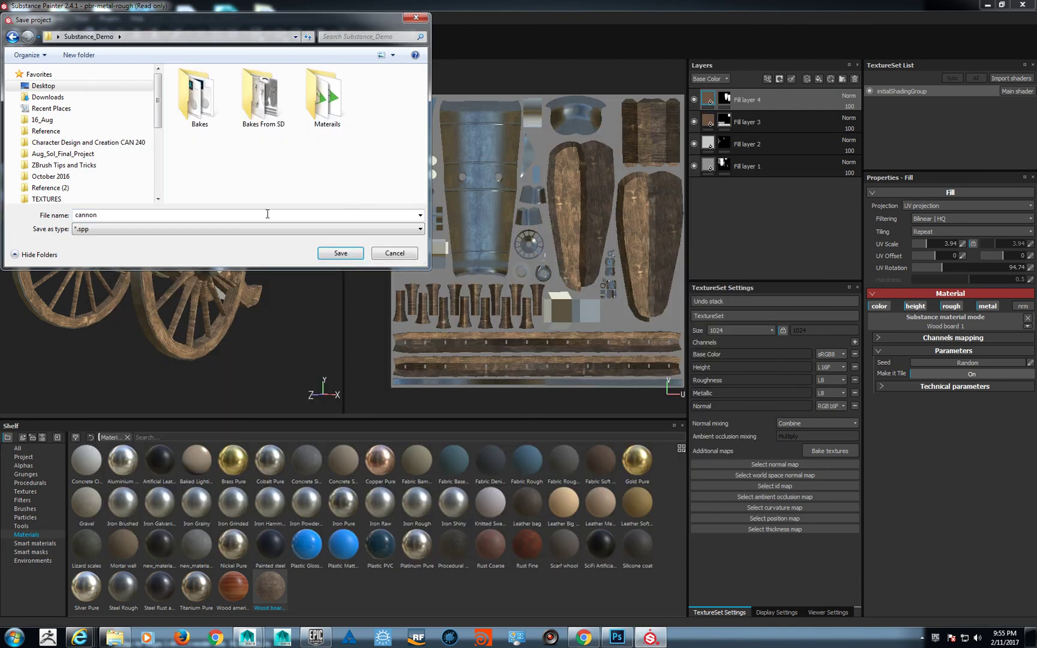
left_click(339, 253)
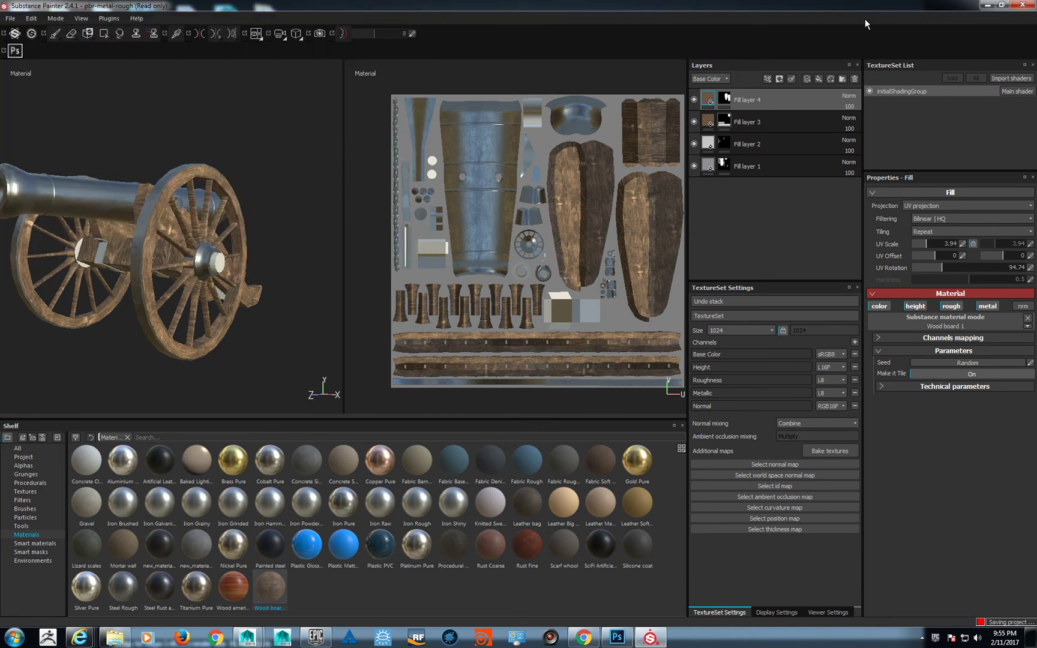
Step: Minimize Substance Painter, switch to the Epic Games Launcher and launch Unreal Engine 4.10.2 from its library
left_click(984, 5)
left_click(542, 344)
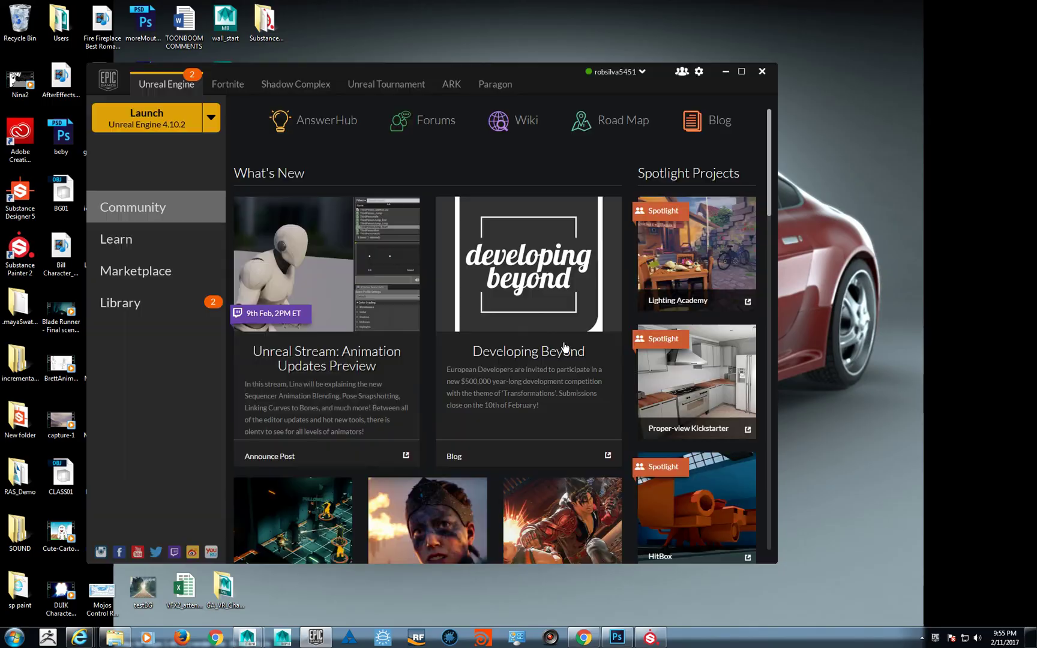
left_click(135, 302)
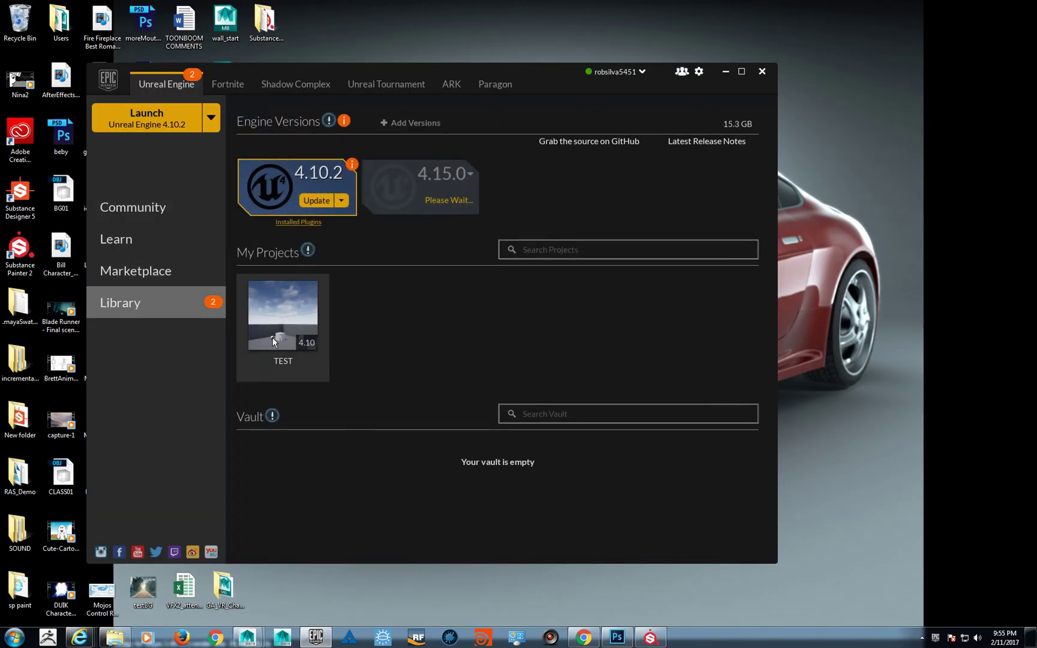
left_click(292, 337)
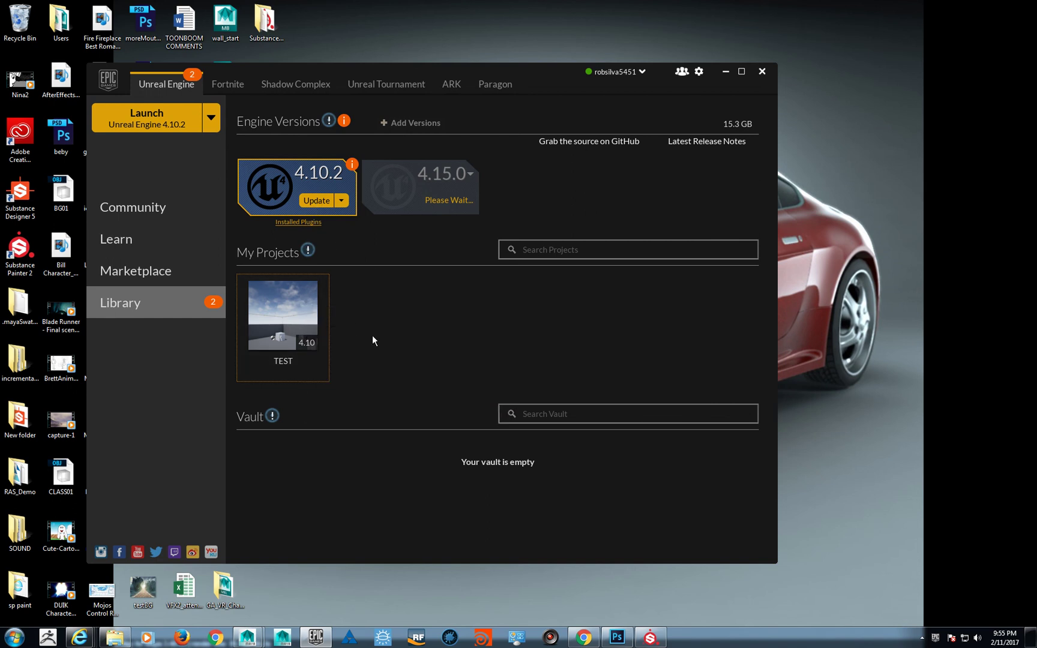
double_click(282, 318)
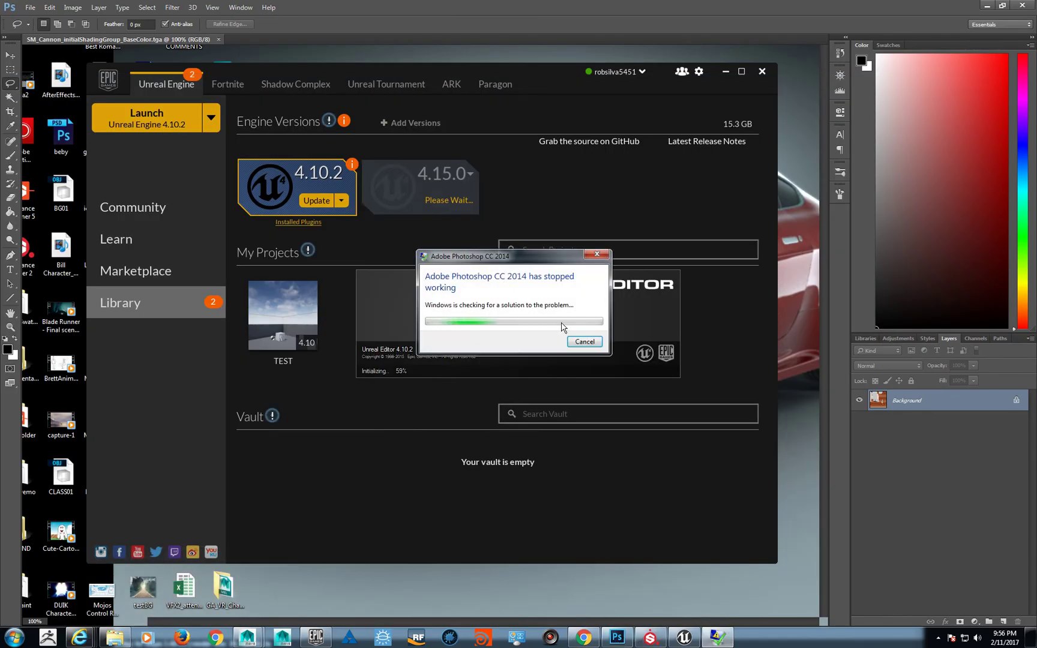
Step: Dismiss the Photoshop crash dialog and close the unresponsive Photoshop
left_click(582, 340)
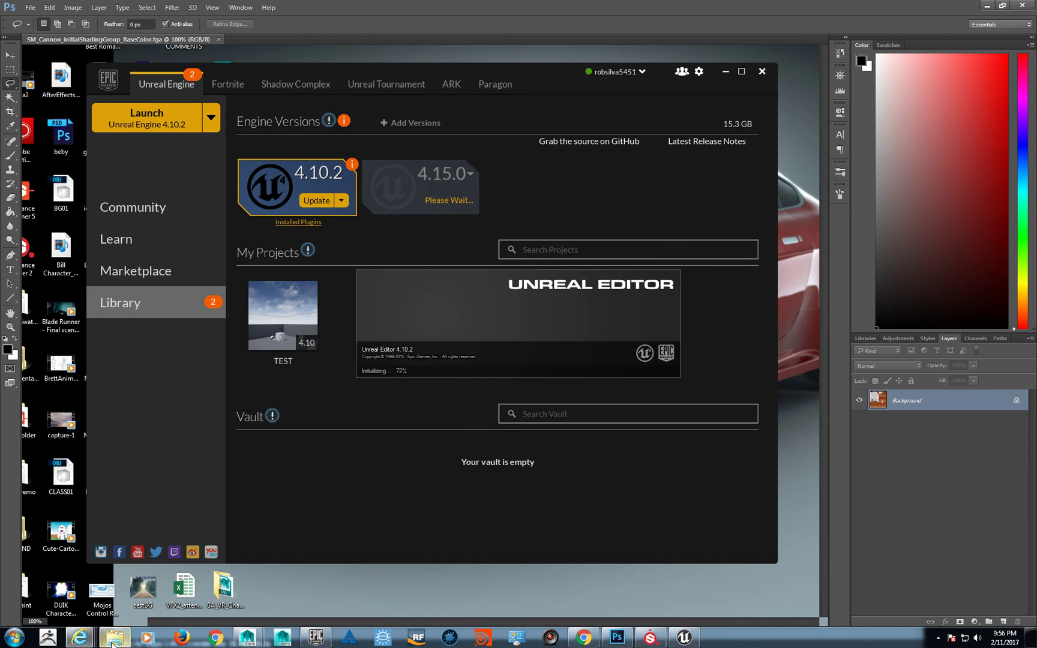
mouse_move(84, 639)
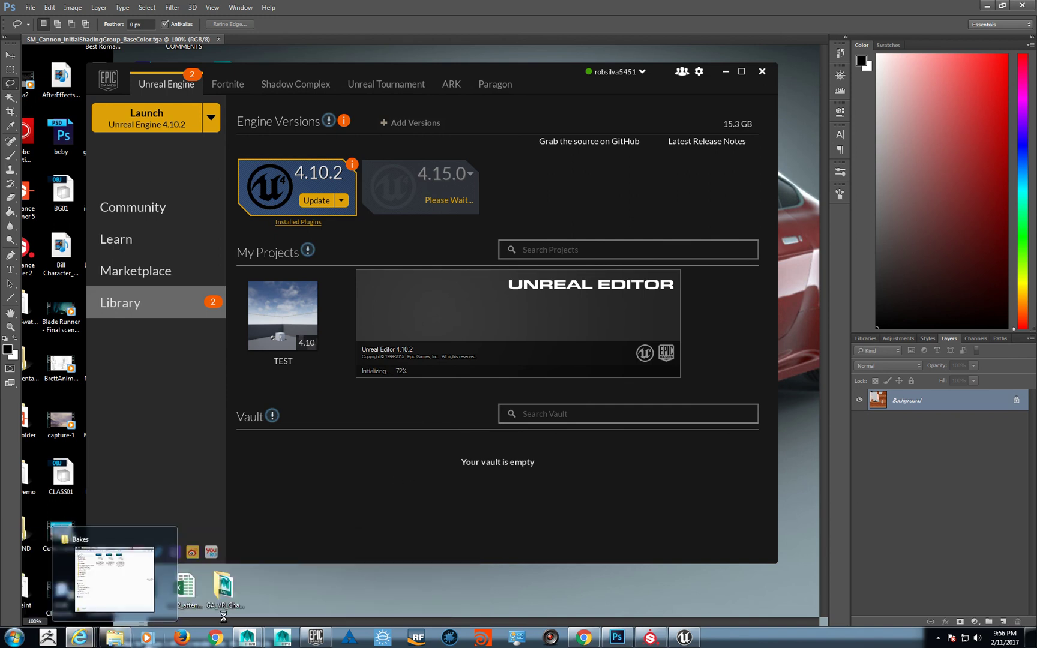
mouse_move(247, 637)
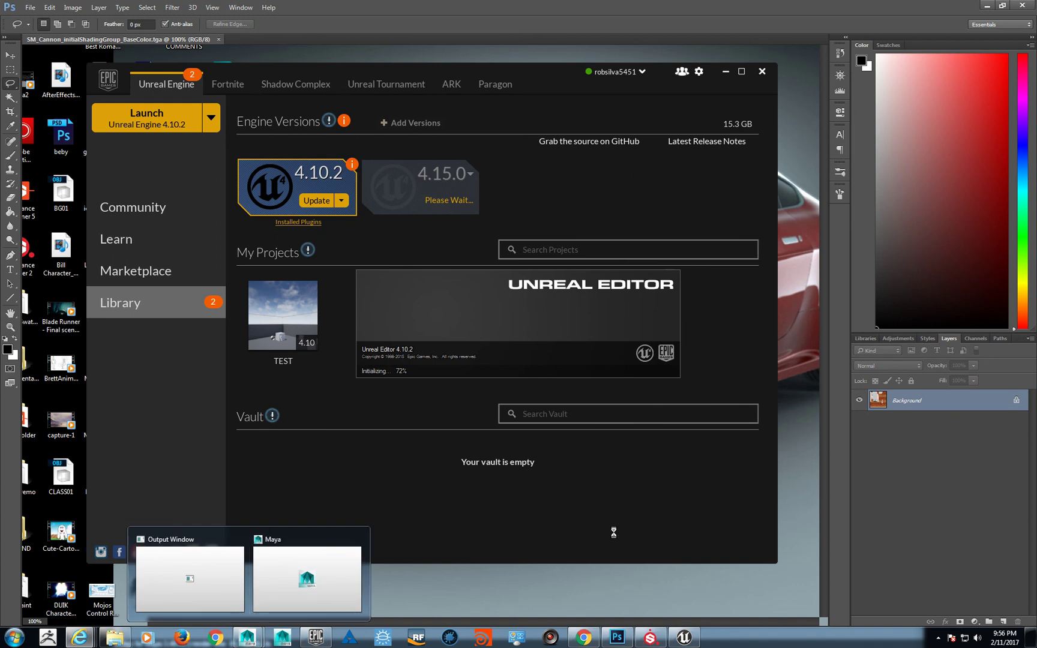
key("ctrl+q")
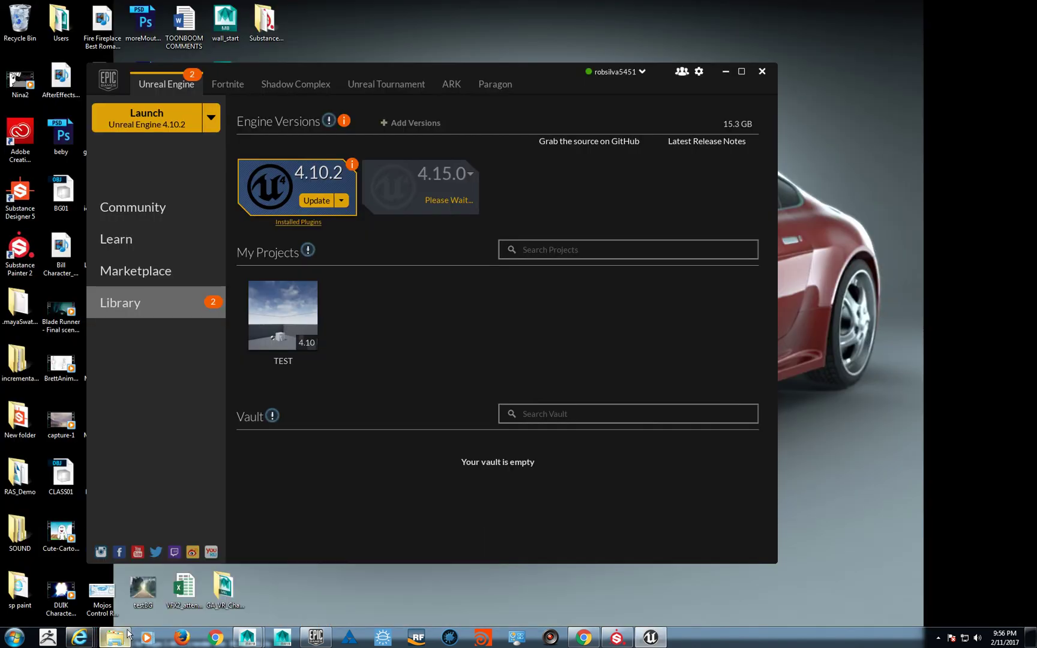
Step: Switch to Windows Explorer and open the SM_Cannon BaseColor Targa texture from the Bakes folder in Photoshop
left_click(115, 638)
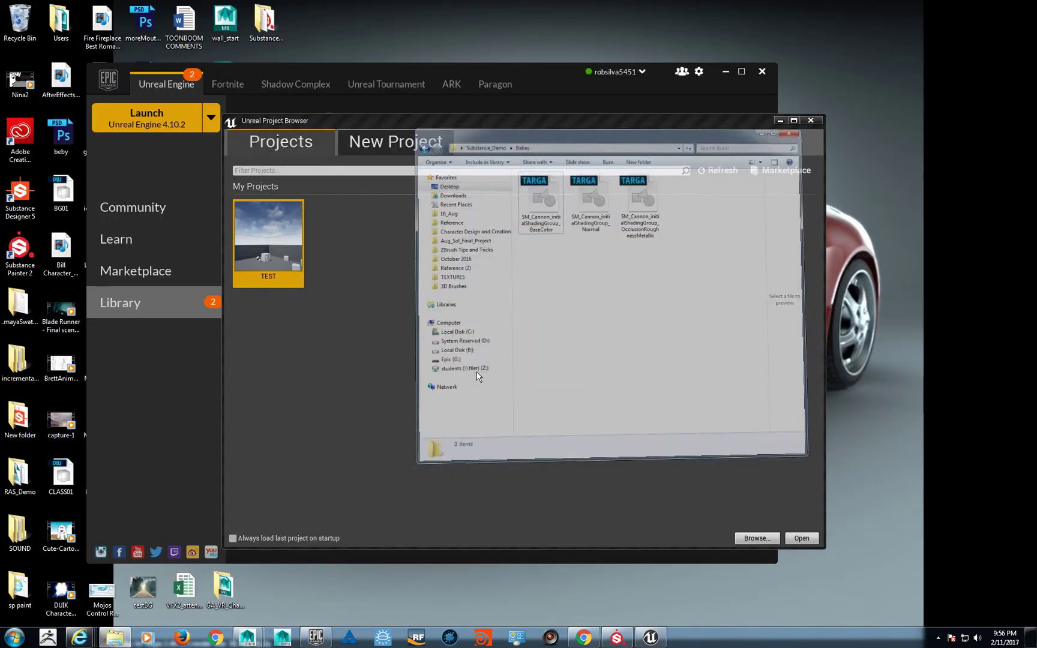
left_click(651, 113)
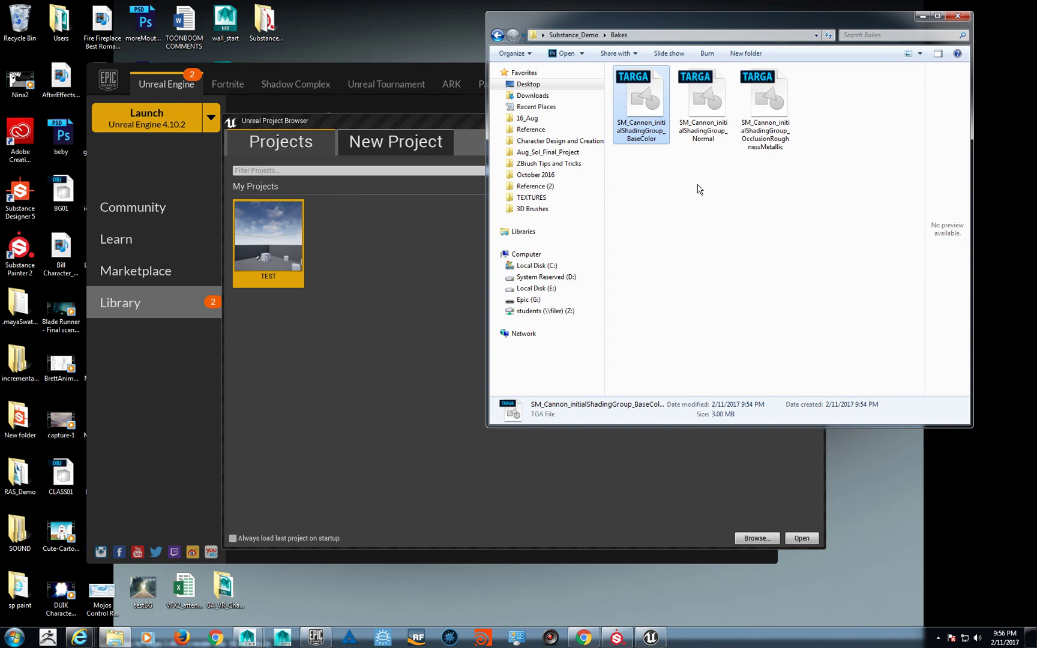
right_click(651, 118)
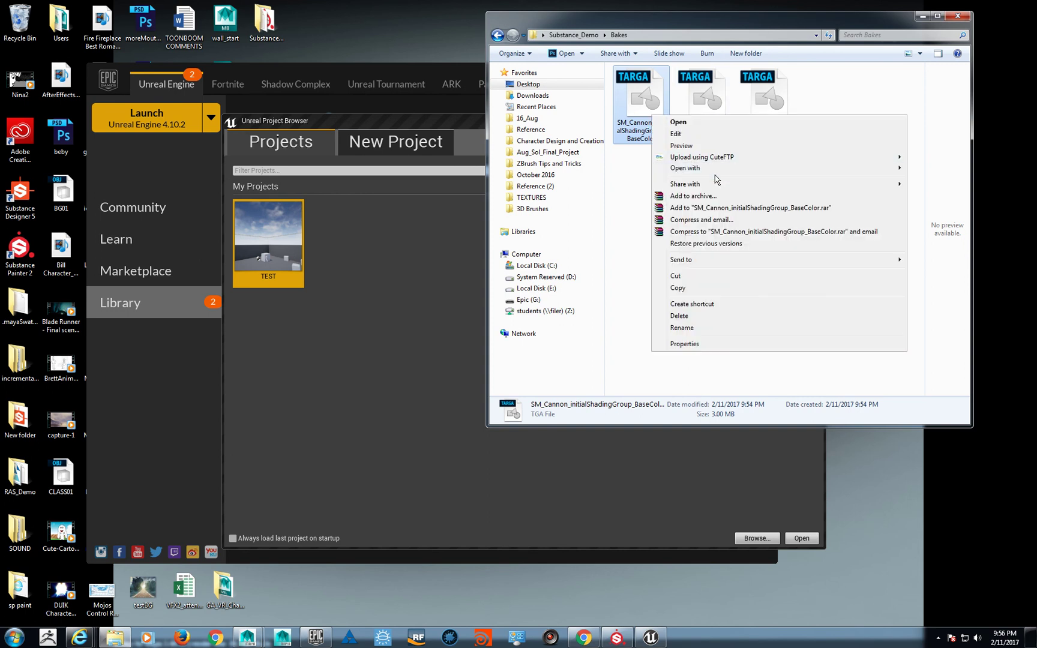
mouse_move(720, 169)
left_click(986, 179)
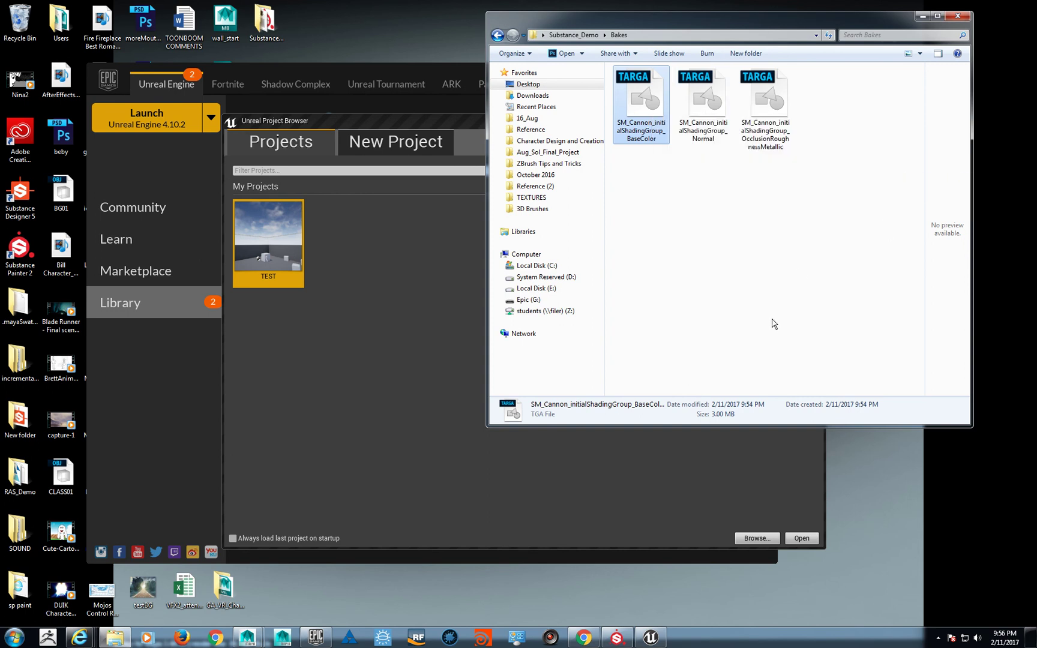
left_click(617, 637)
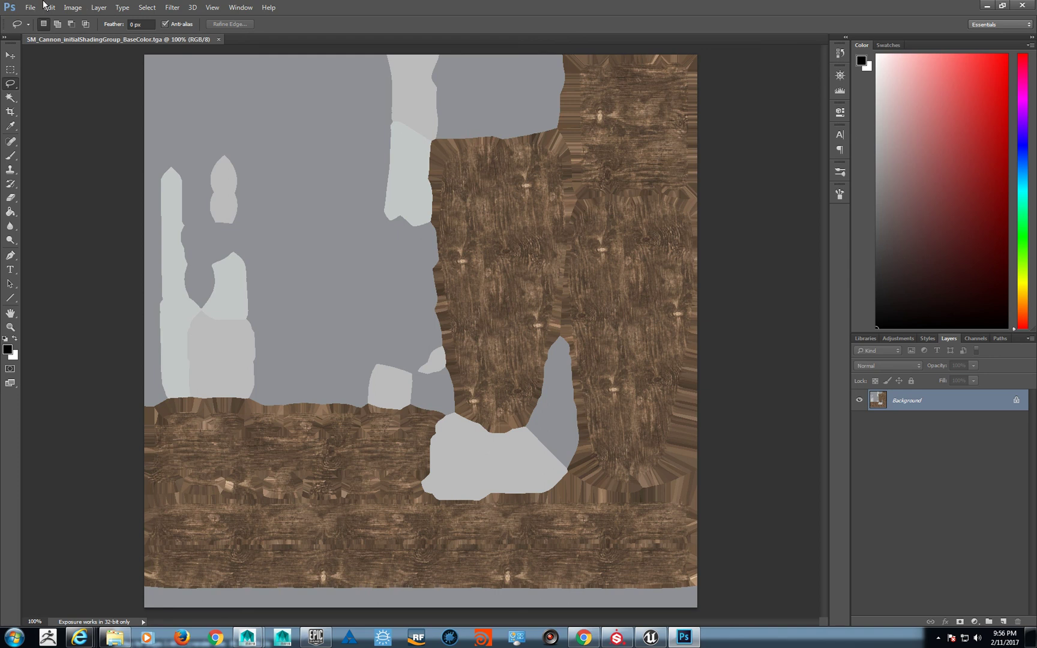
key("alt+f")
Step: Switch to the Unreal Project Browser and create a new Blueprint project named MyProject from the First Person template
left_click(651, 637)
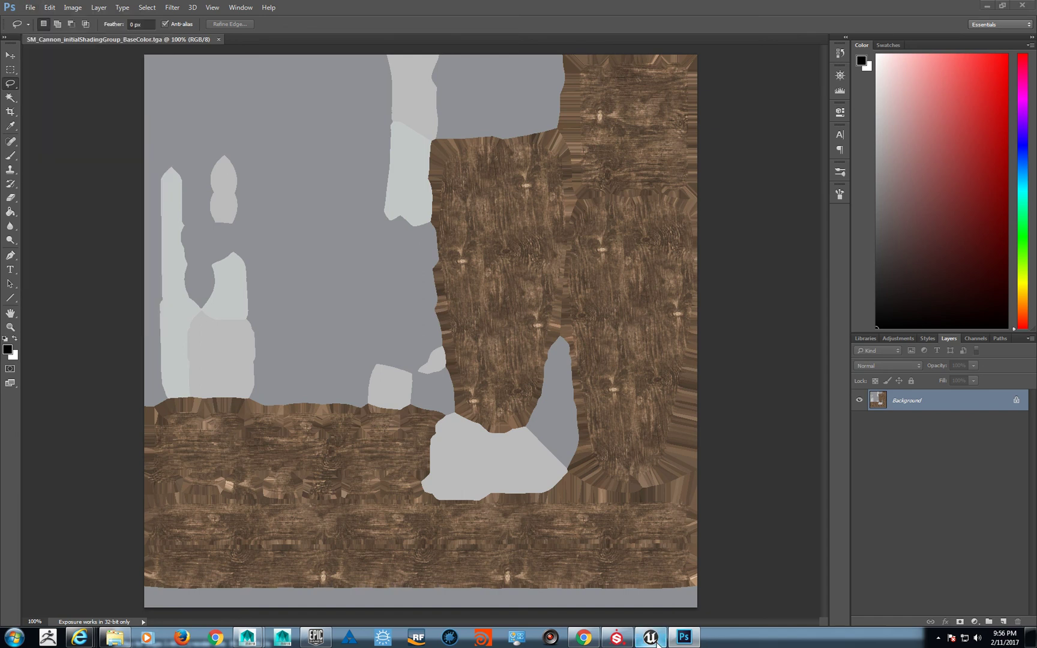
mouse_move(651, 637)
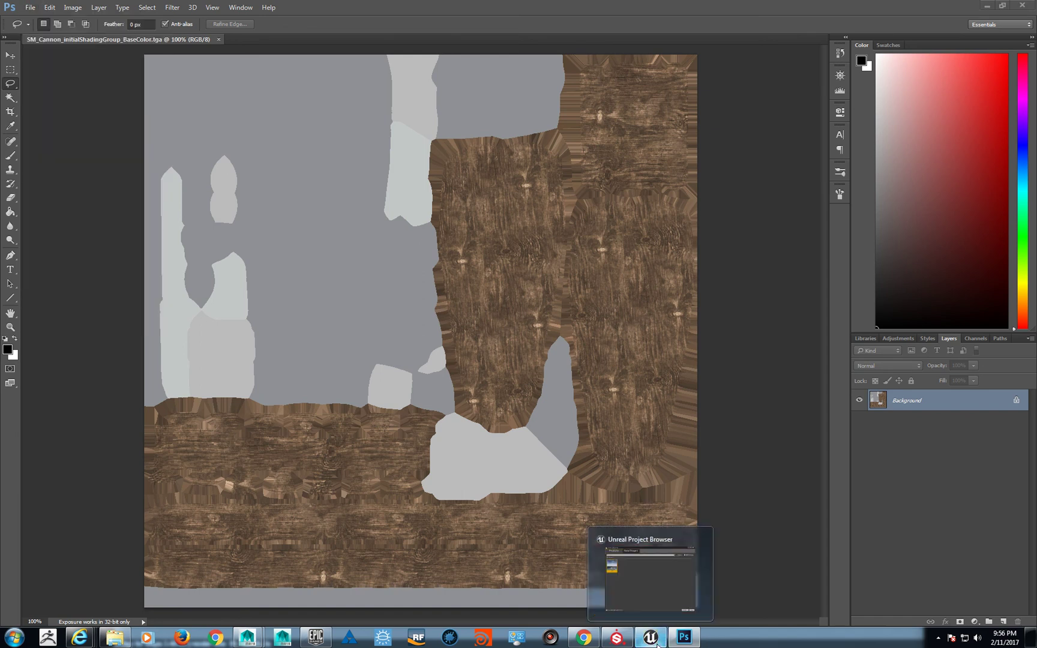
left_click(656, 605)
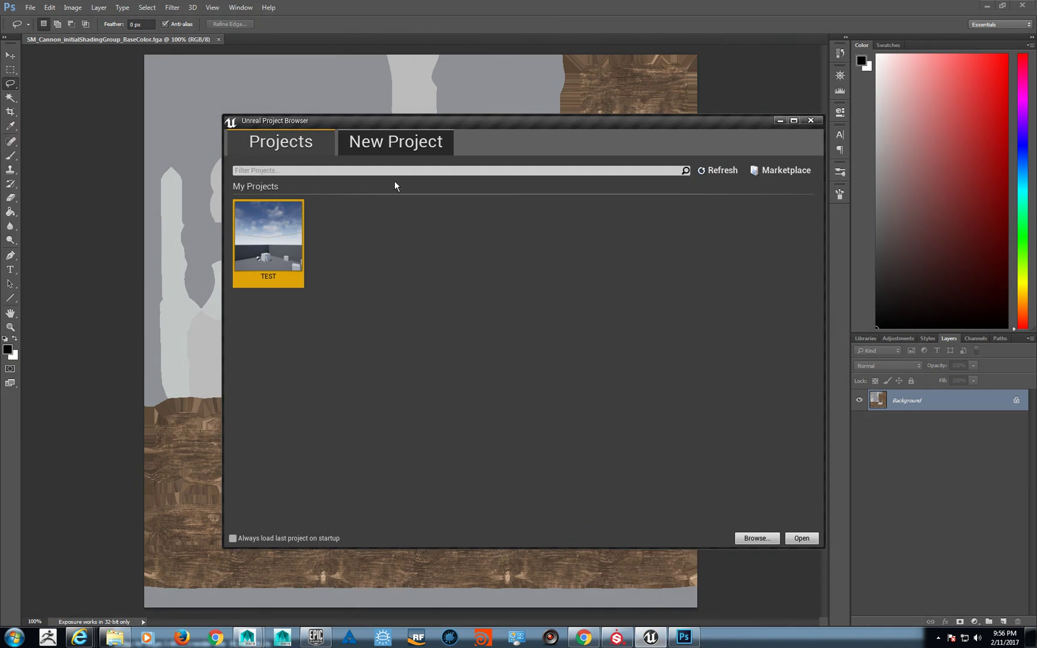
left_click(392, 147)
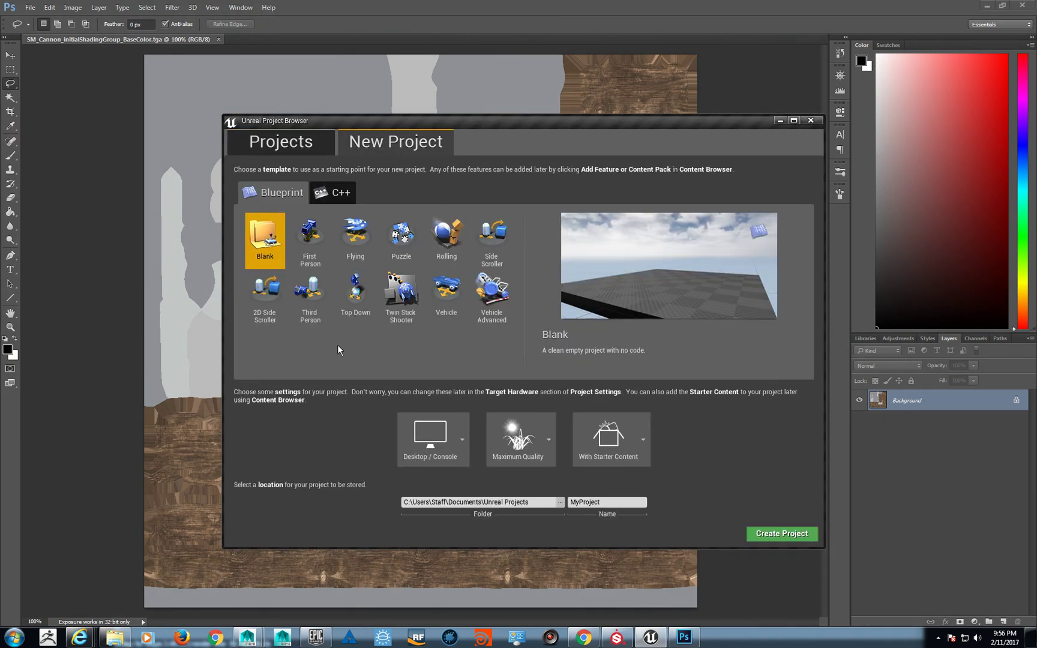
left_click(309, 239)
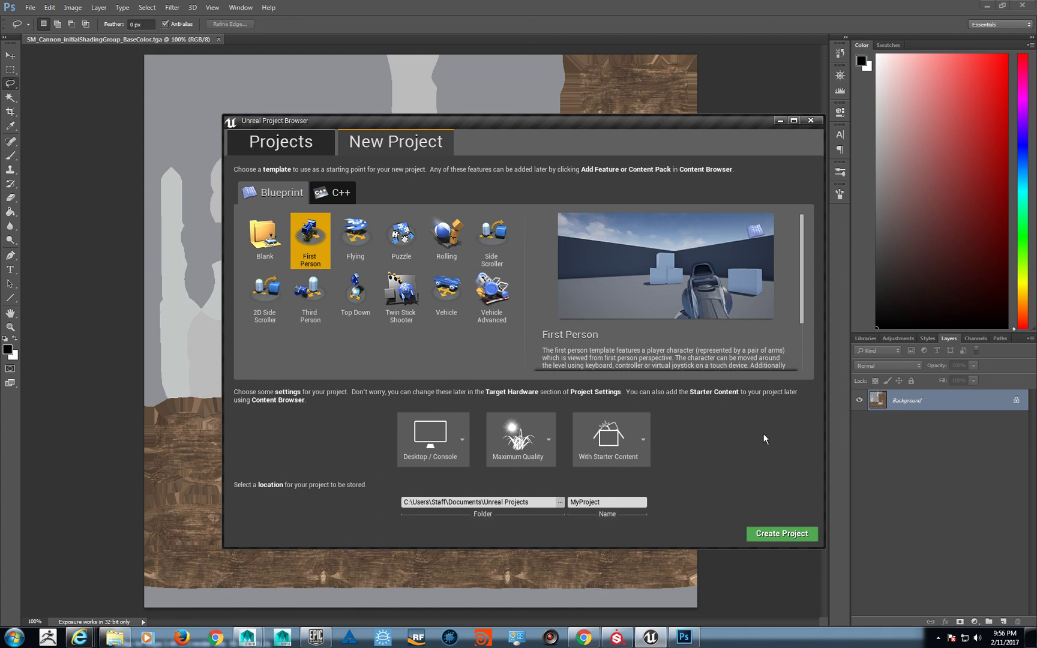
left_click(781, 534)
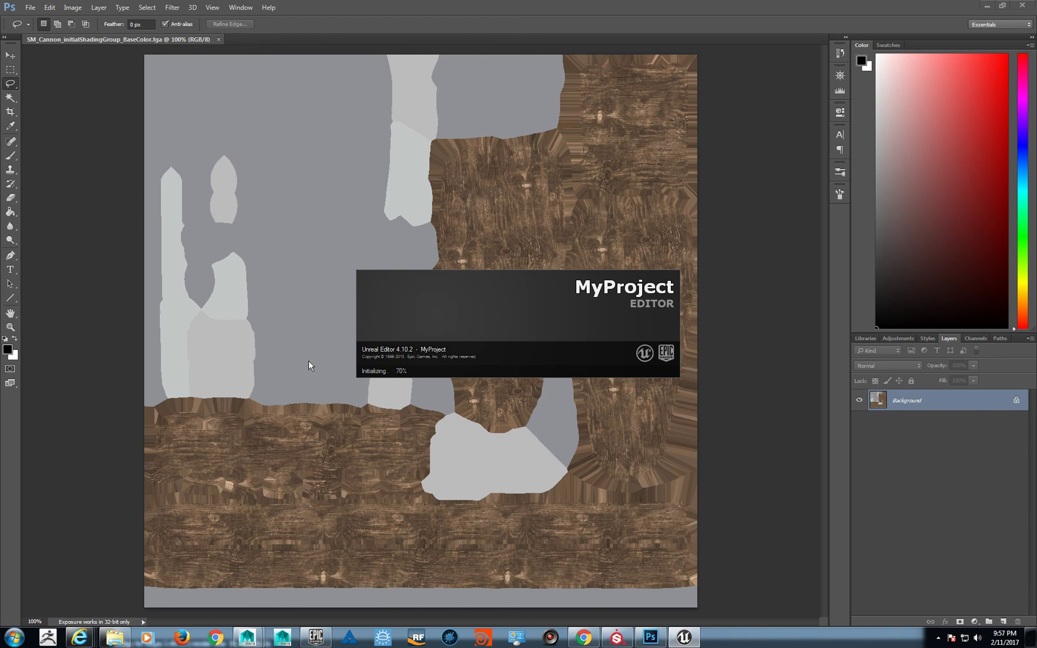
Step: Bring the Normal and OcclusionRoughnessMetallic Targa maps from the Bakes folder in Windows Explorer into the open BaseColor document in Photoshop
mouse_move(650, 636)
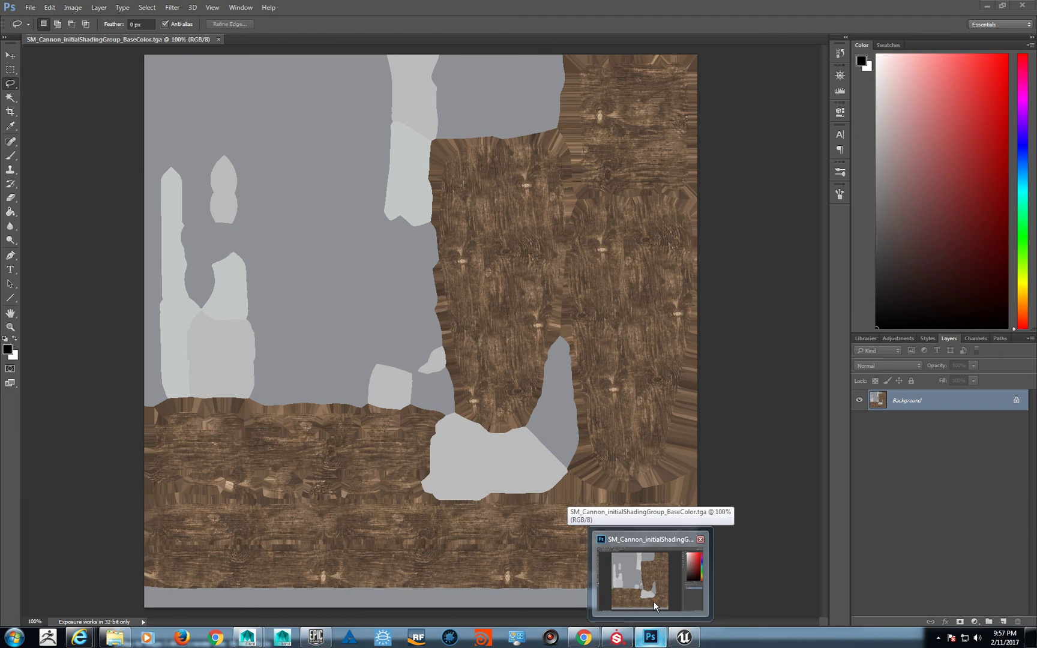
left_click(653, 601)
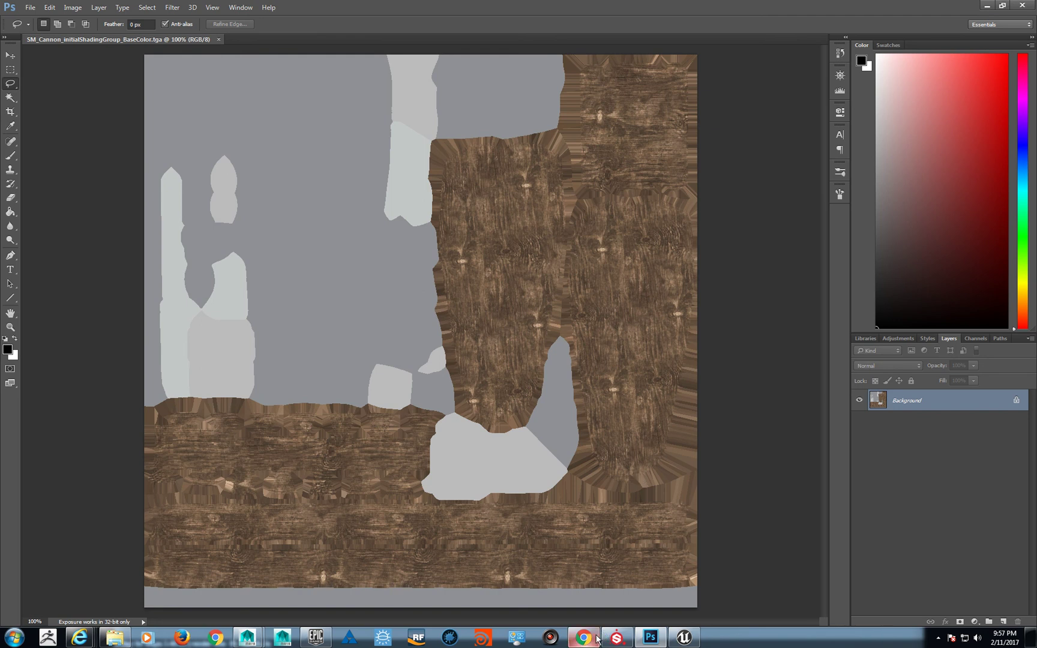
mouse_move(597, 640)
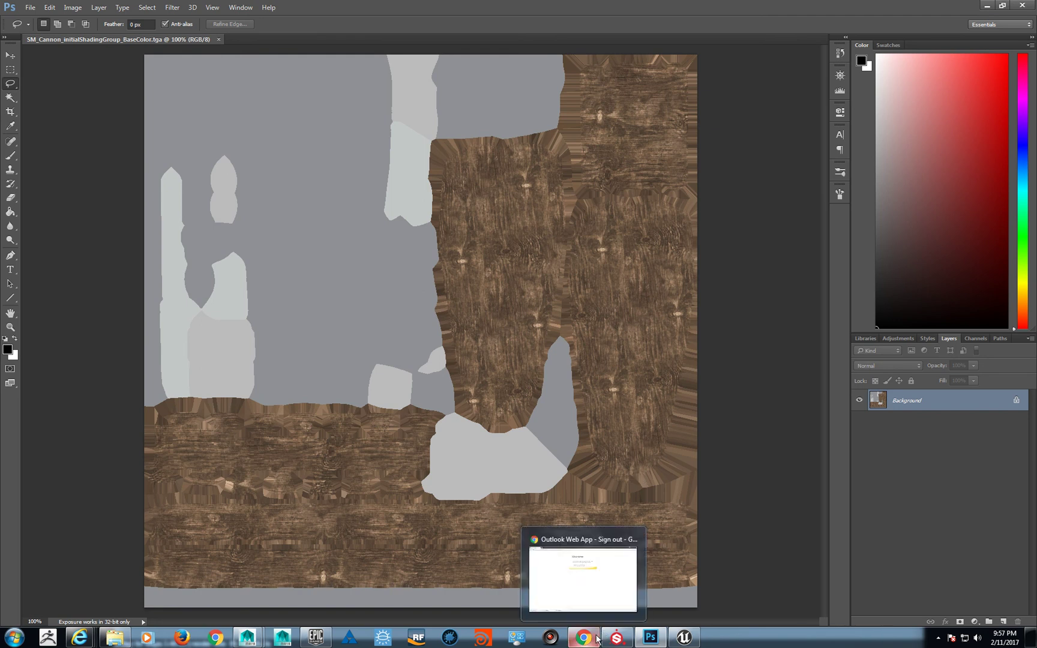
left_click(119, 634)
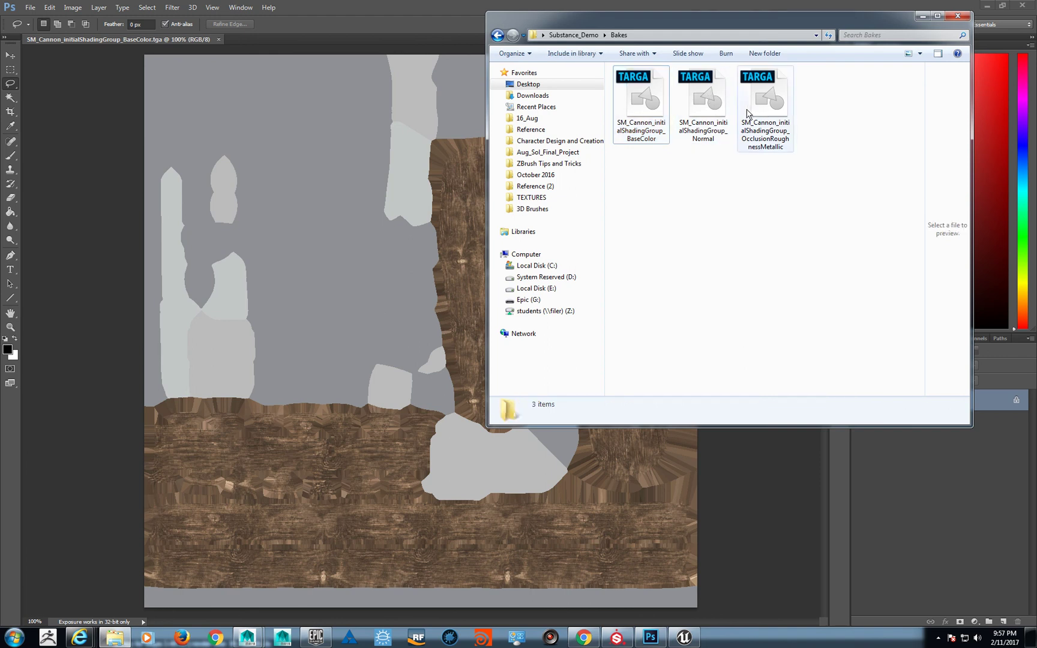
left_click(727, 112)
left_click(771, 114, "ctrl")
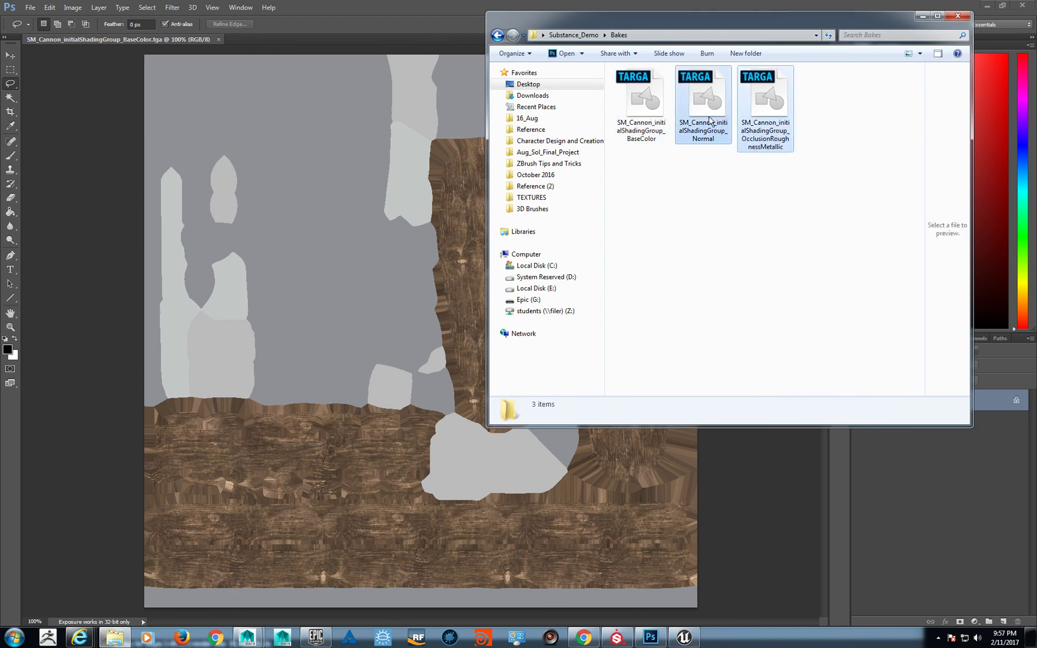
left_click_drag(712, 120, 744, 489)
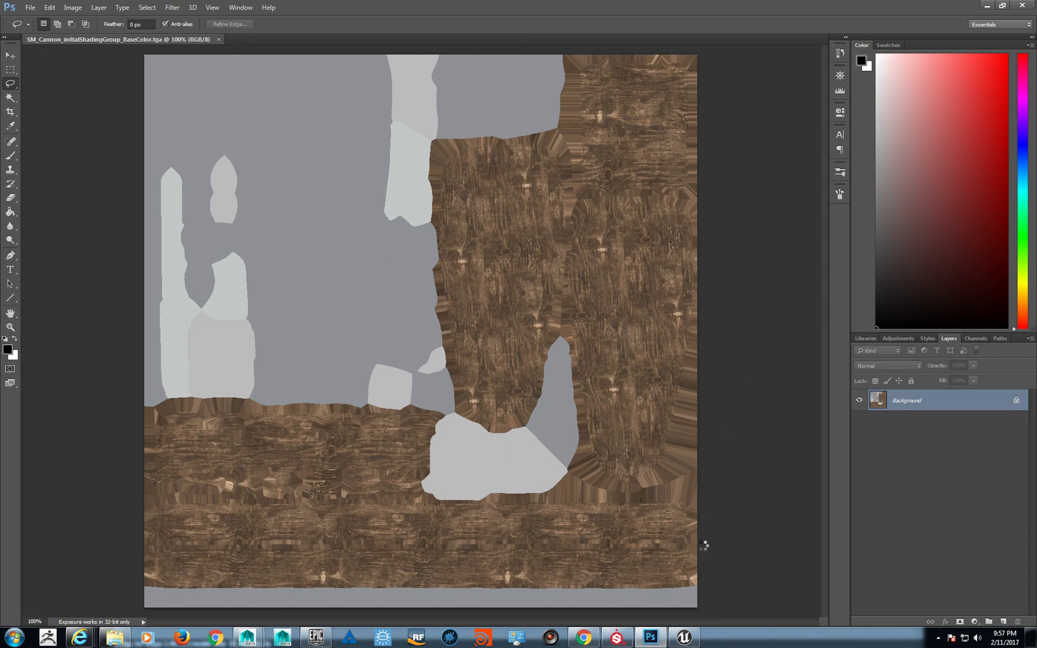
left_click(693, 645)
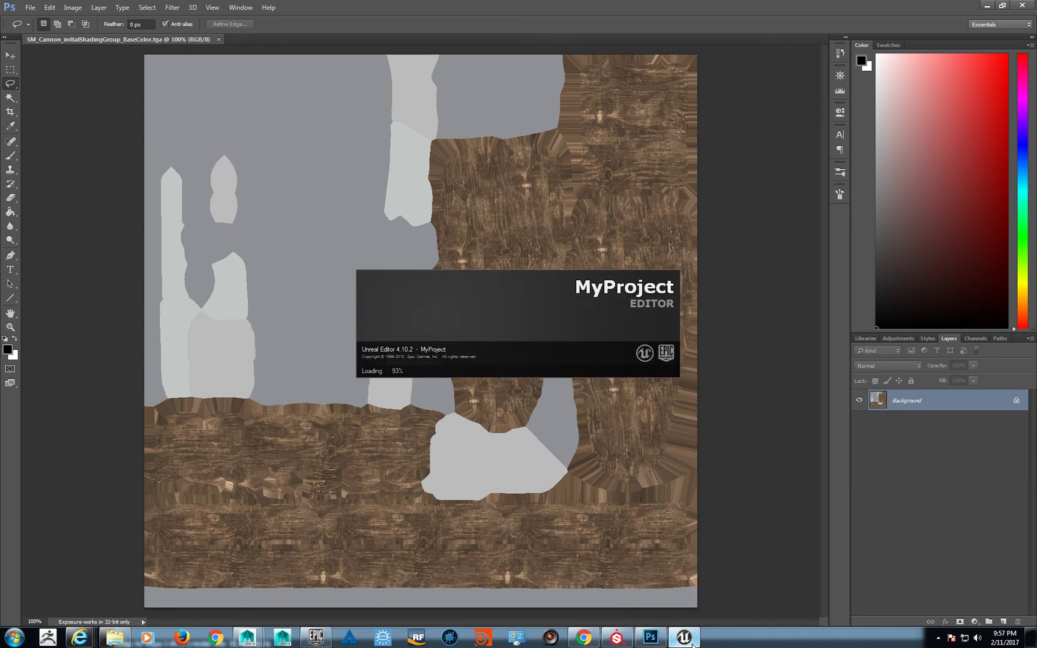
key("ctrl+t")
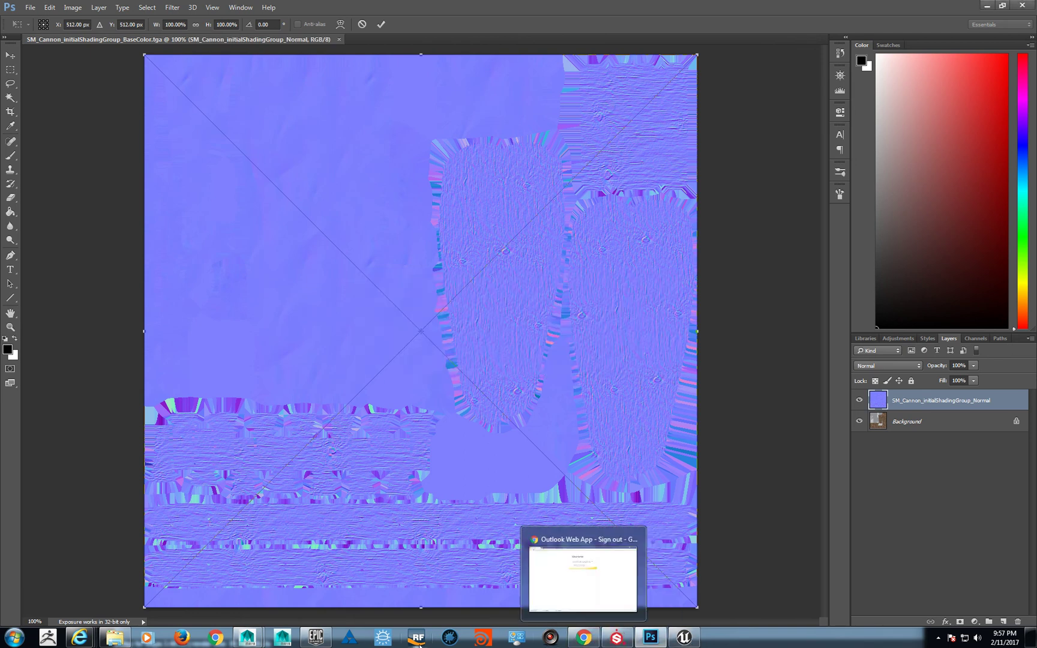
mouse_move(280, 637)
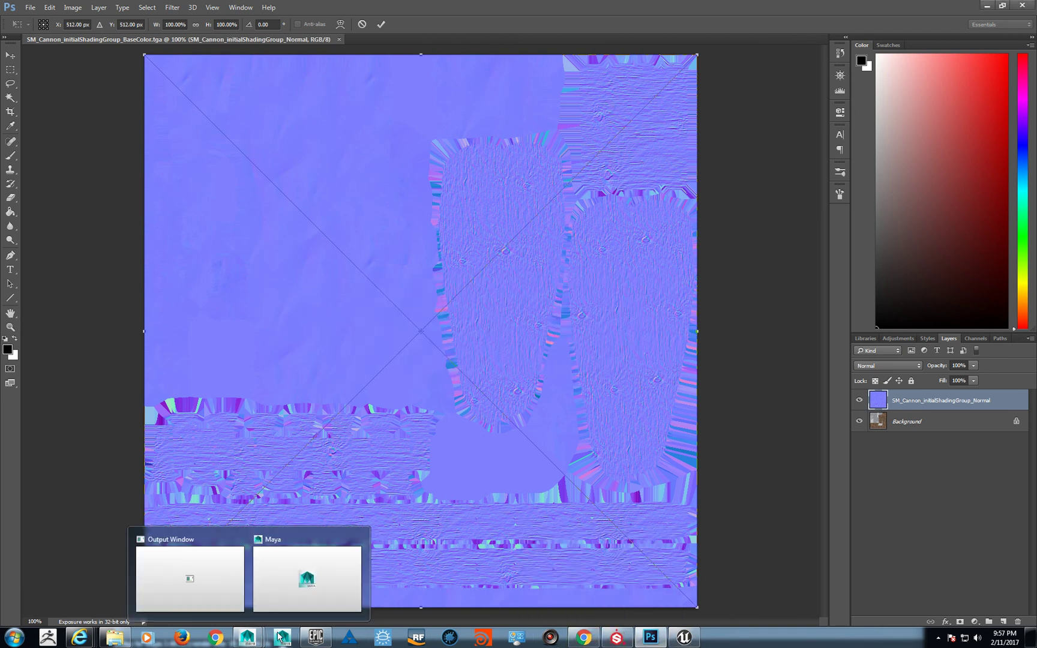
left_click(936, 635)
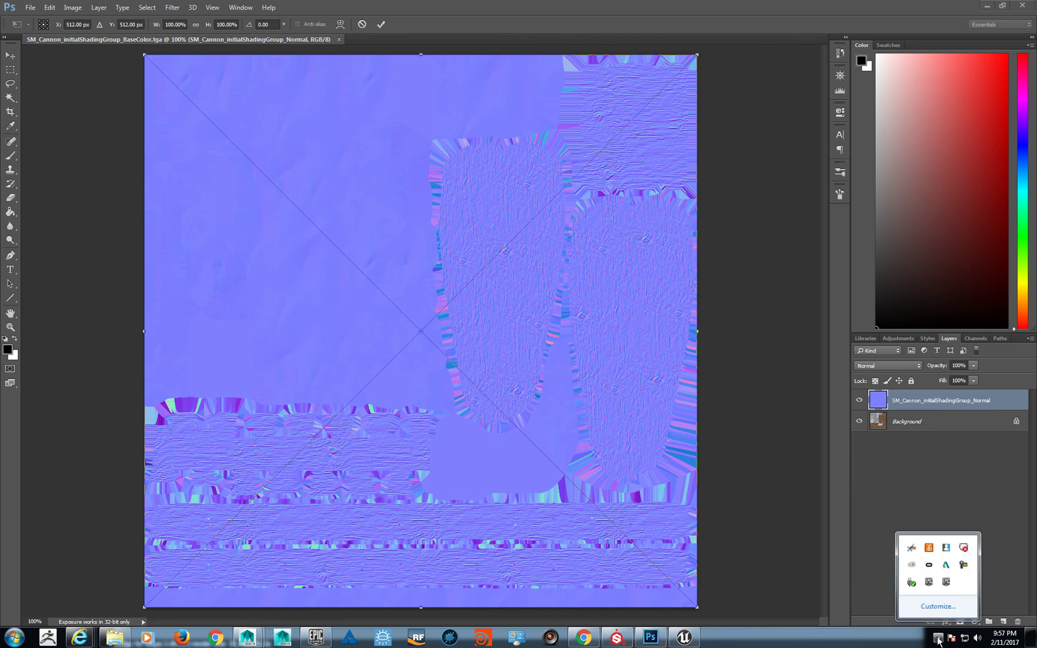